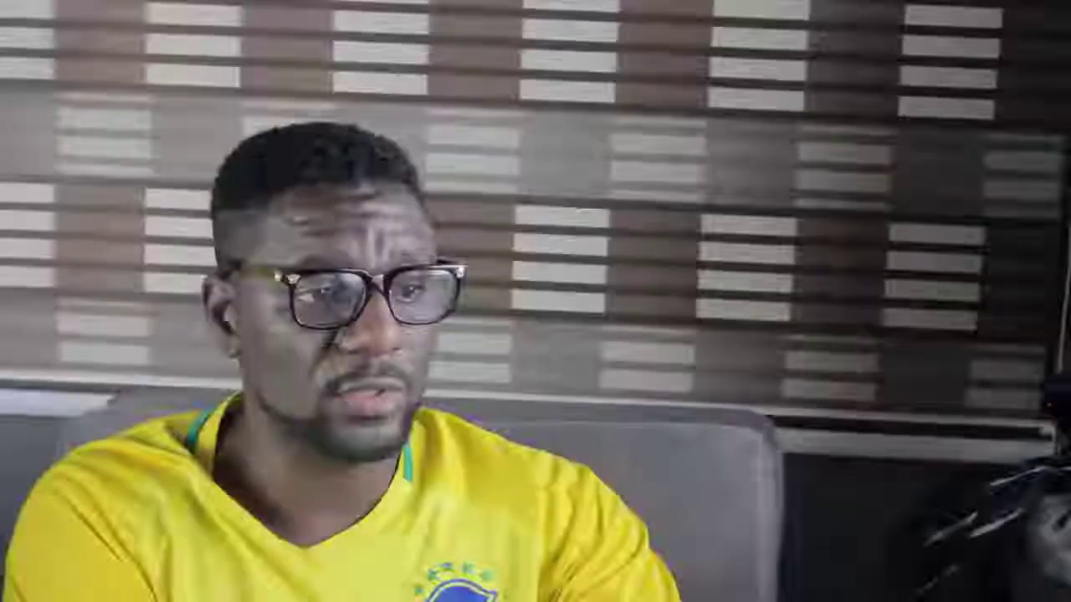
Enter Active Coupon as the site name in the page header
{"action": "type", "text": "Active"}
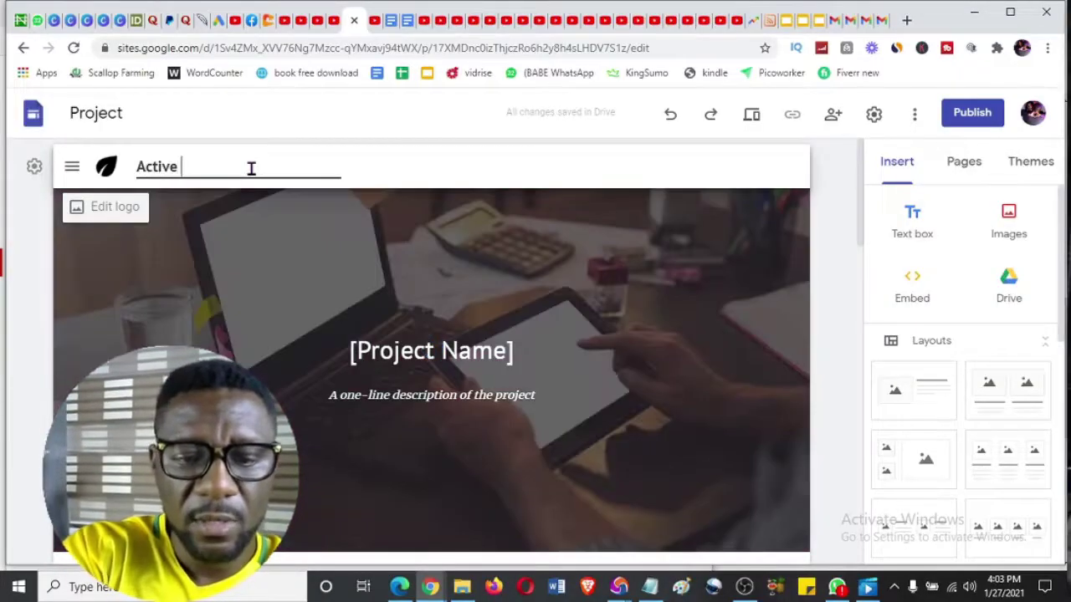
{"action": "type", "text": " Coupon"}
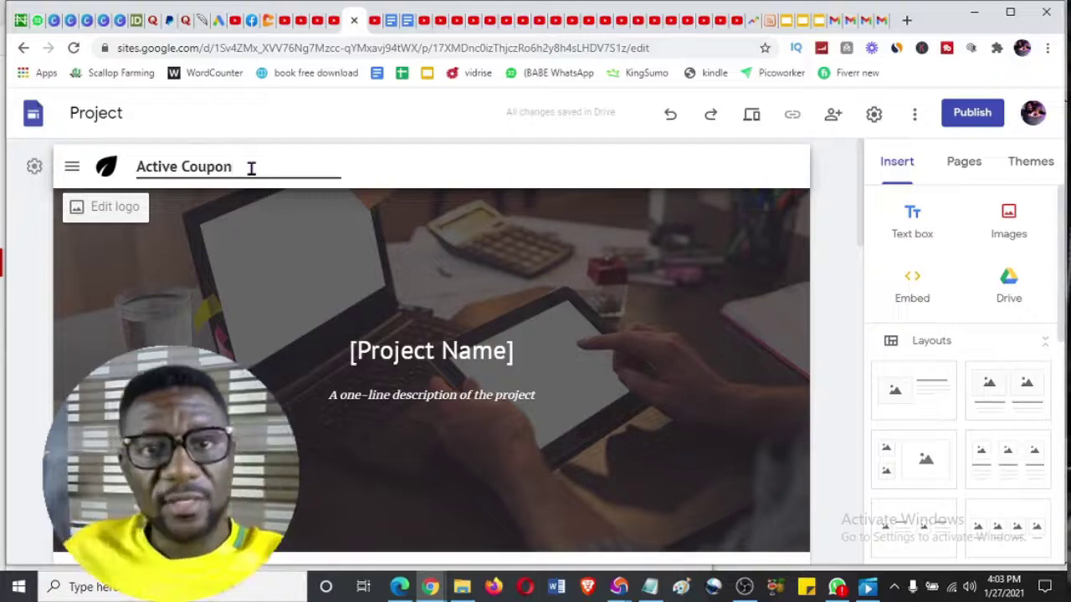
Replace the site's leaf logo with the uploaded White Blue Simple Abstract Logo image from Downloads and close the settings
{"action": "left_click", "coordinate": [94, 209]}
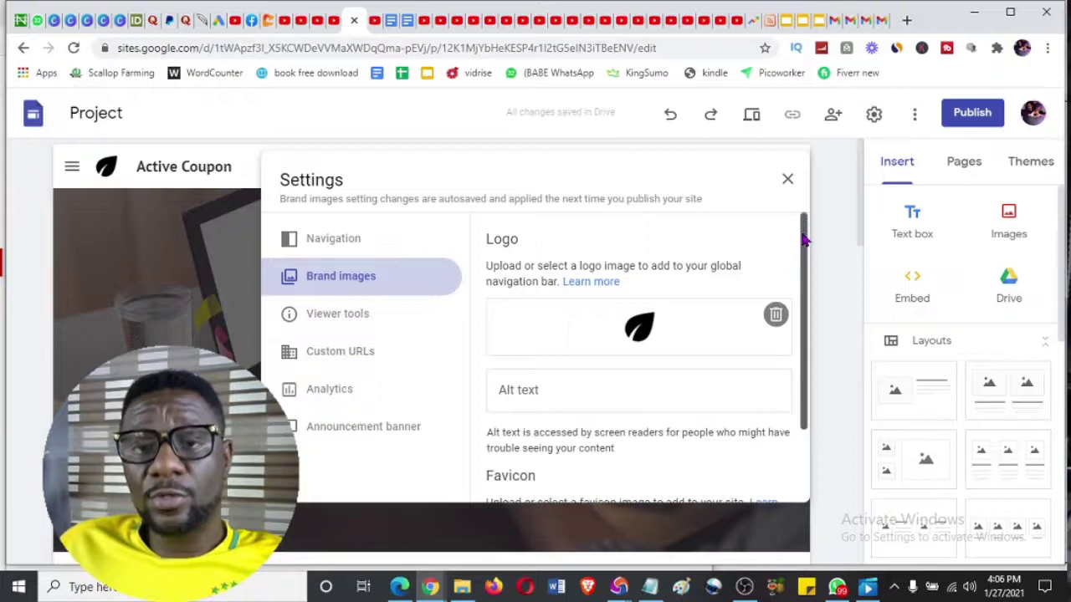
{"action": "left_click_drag", "start_coordinate": [801, 241], "coordinate": [806, 248]}
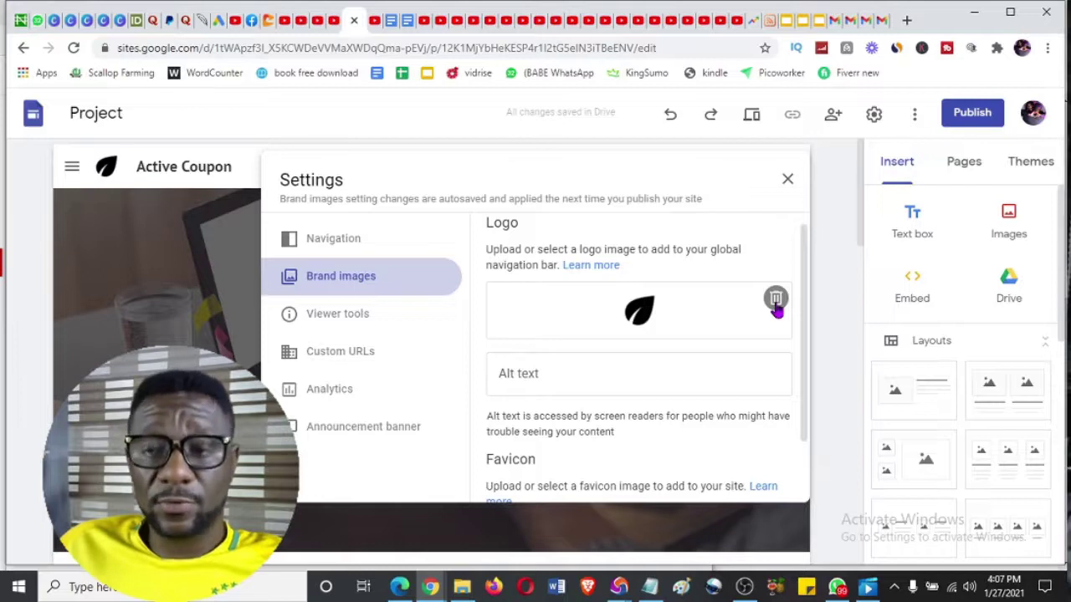
{"action": "left_click", "coordinate": [776, 303]}
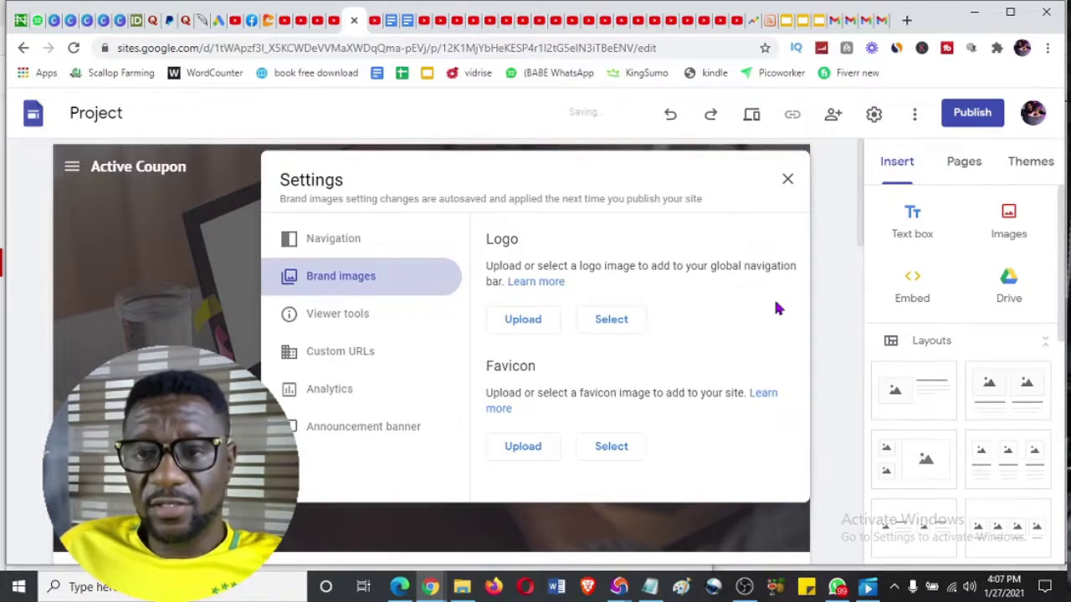
{"action": "left_click", "coordinate": [521, 324]}
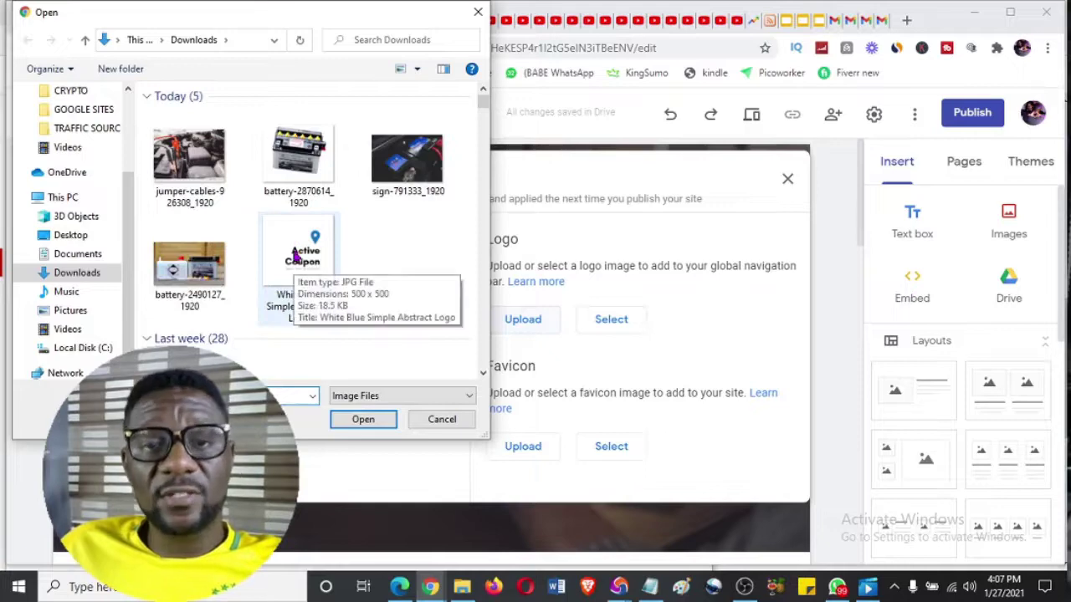
{"action": "double_click", "coordinate": [303, 255]}
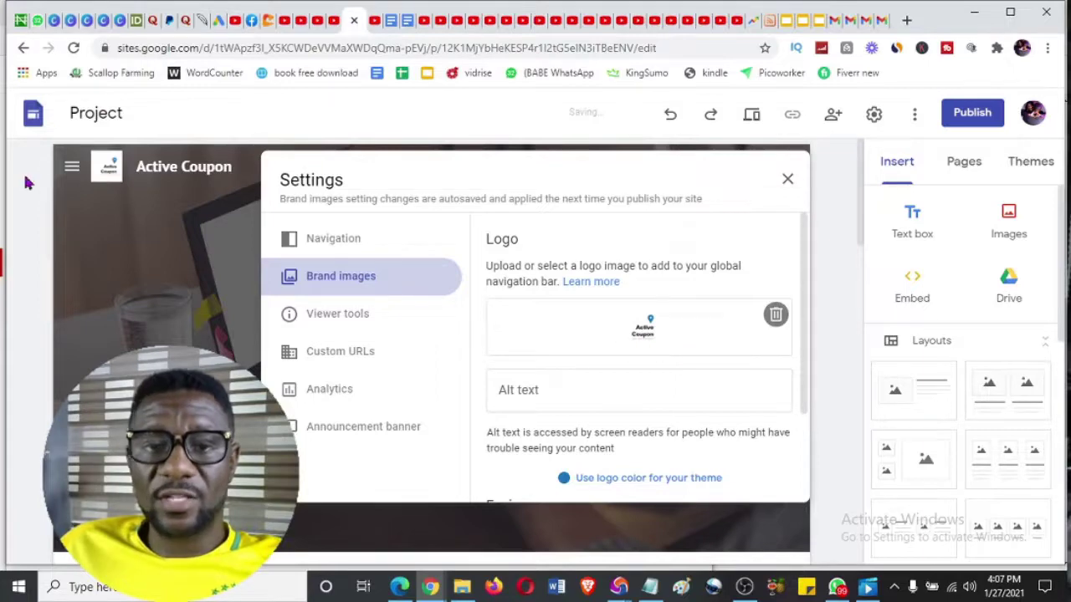
{"action": "left_click", "coordinate": [787, 179]}
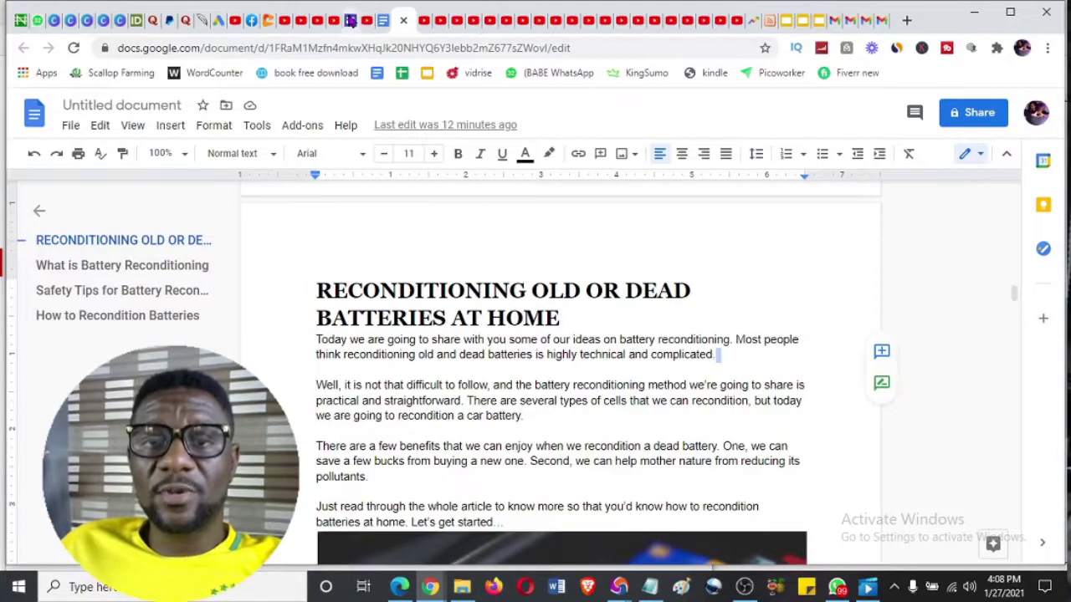
Return to the Google Sites project and upload sign-791333_1920 from Downloads as the header background image
{"action": "left_click", "coordinate": [350, 19]}
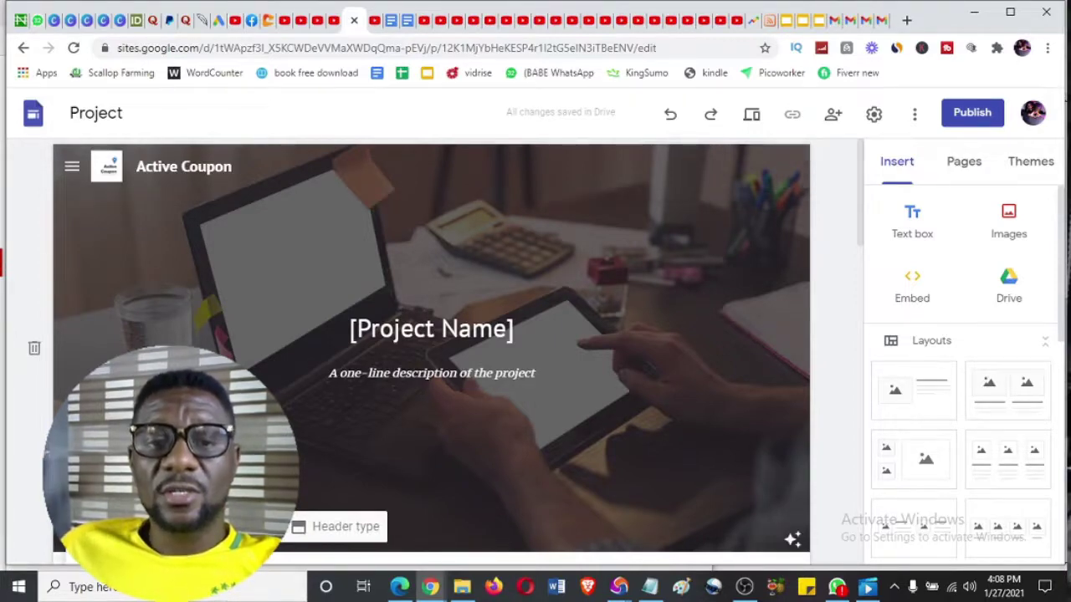
{"action": "scroll", "coordinate": [431, 351], "scroll_direction": "down", "scroll_amount": 2}
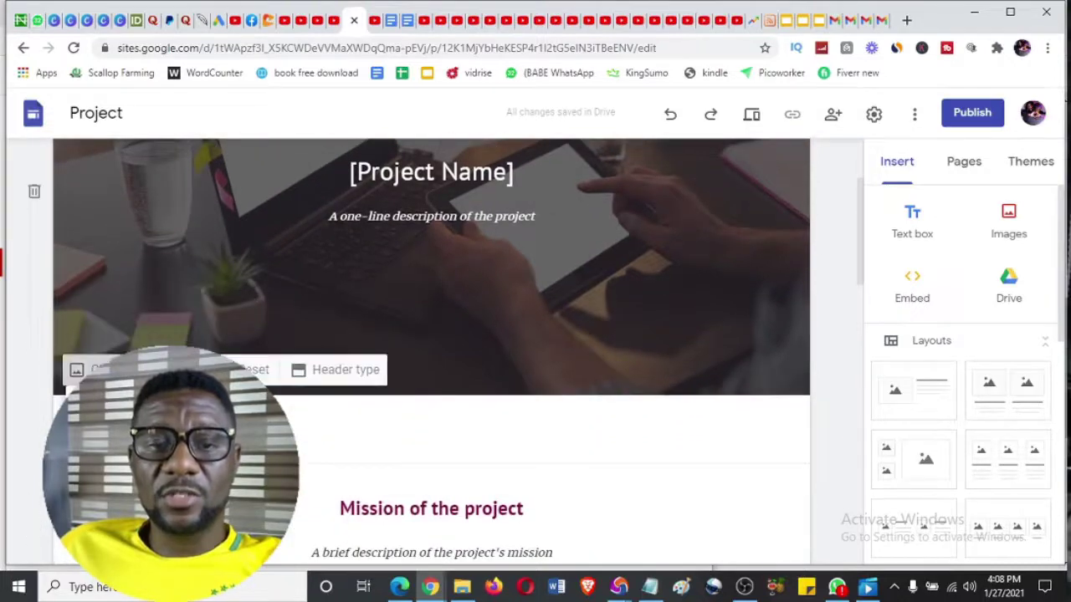
{"action": "left_click", "coordinate": [84, 369]}
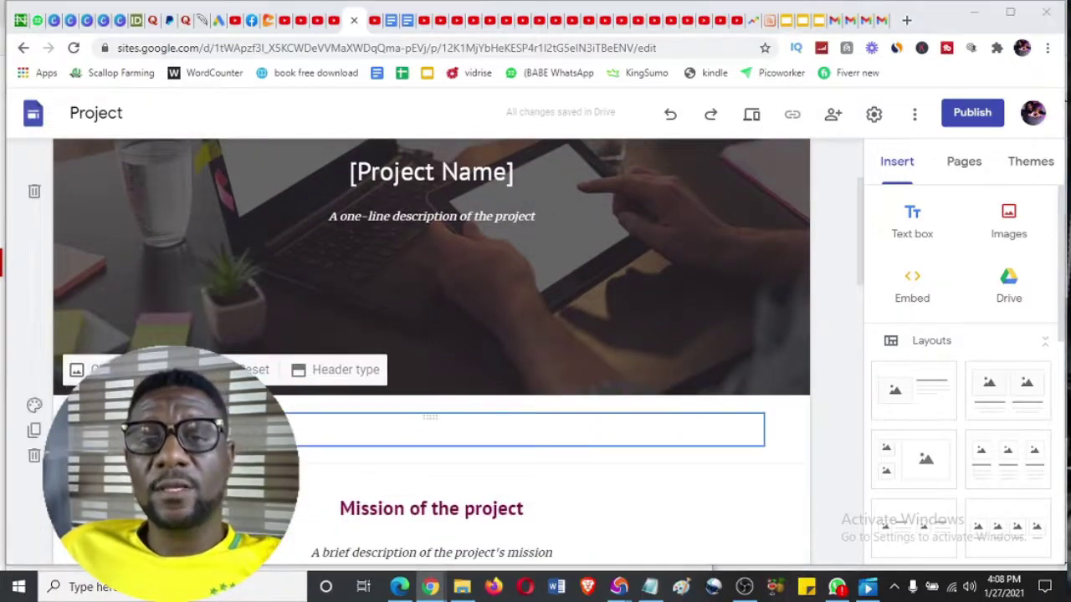
{"action": "left_click", "coordinate": [96, 406]}
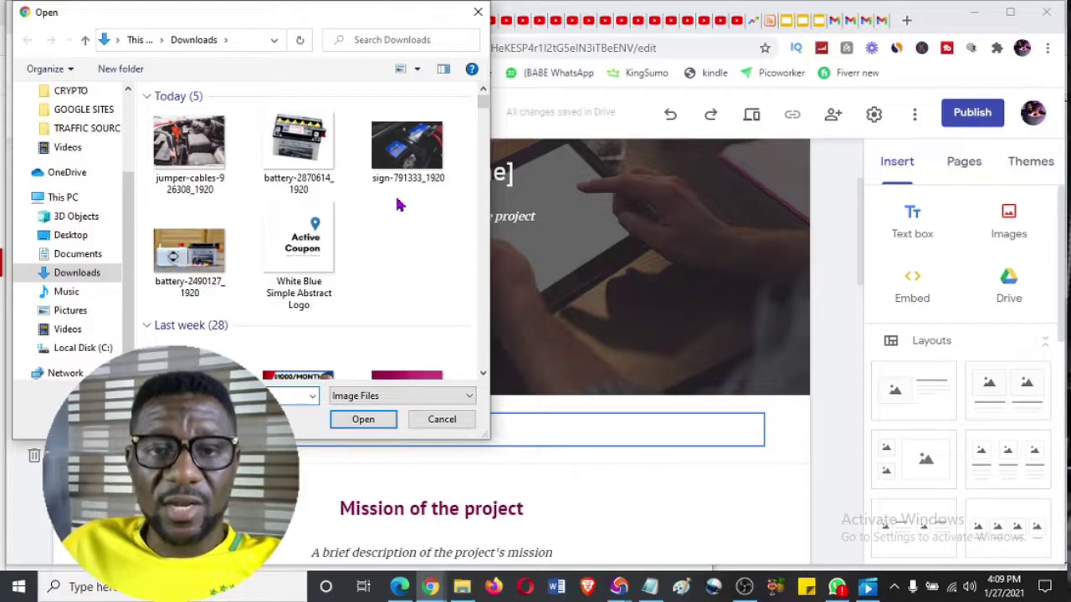
{"action": "double_click", "coordinate": [408, 150]}
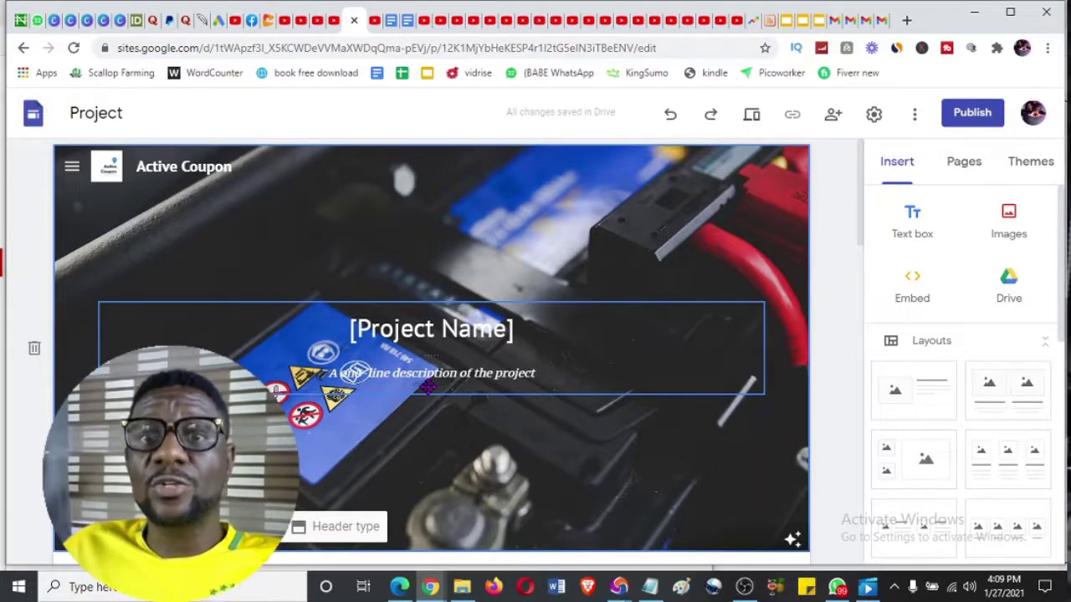
Switch to the battery article in Google Docs and highlight its main title
{"action": "left_click", "coordinate": [408, 20]}
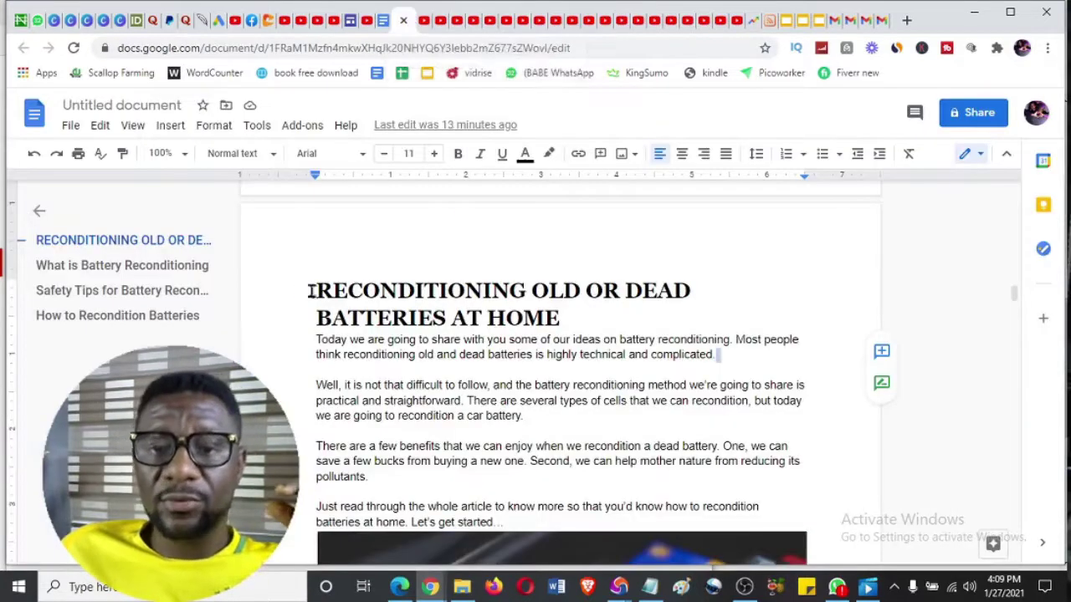
{"action": "left_click_drag", "start_coordinate": [316, 290], "coordinate": [569, 311]}
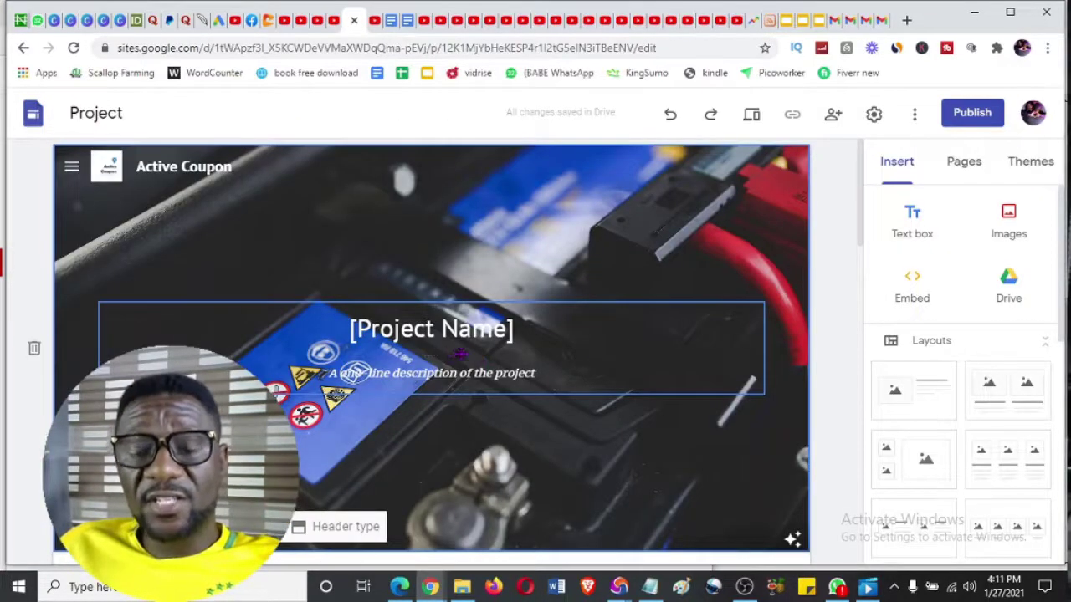
Replace the placeholder project name in the site's header with BATTERY LIFE SPAN, keeping the square brackets
{"action": "double_click", "coordinate": [498, 330]}
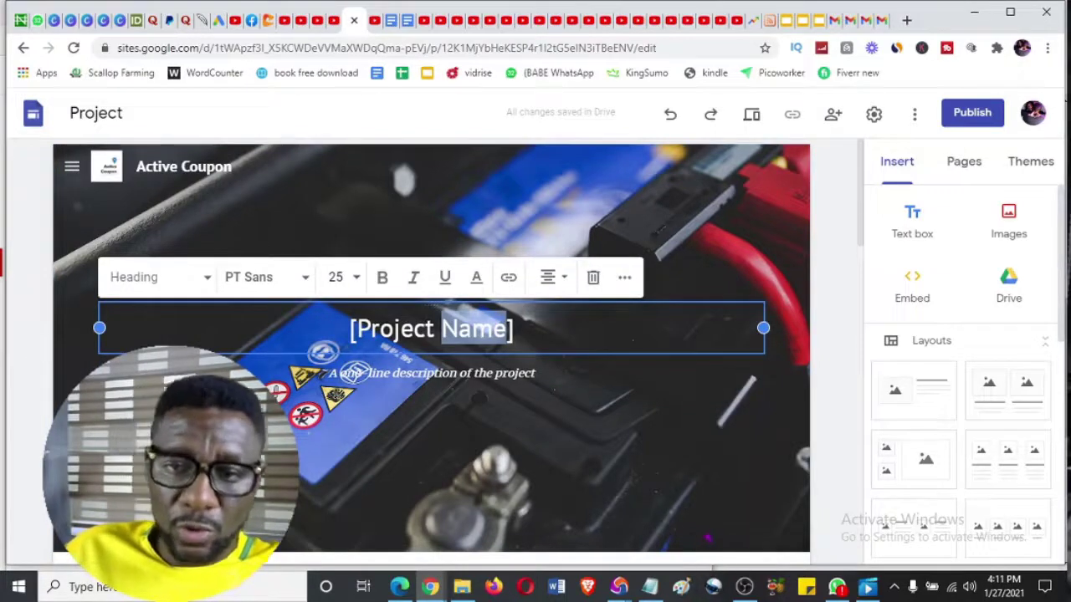
{"action": "left_click", "coordinate": [512, 330]}
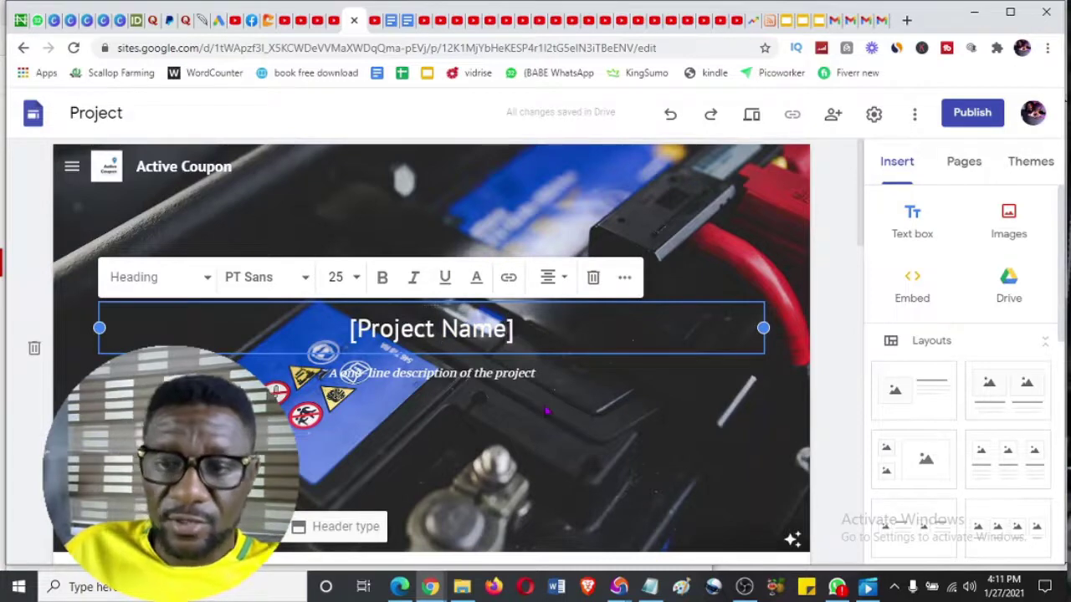
{"action": "key", "text": "BackSpace"}
{"action": "key", "text": "BackSpace"}
{"action": "key", "text": "BackSpace"}
{"action": "key", "text": "BackSpace"}
{"action": "key", "text": "BackSpace"}
{"action": "key", "text": "BackSpace"}
{"action": "key", "text": "BackSpace"}
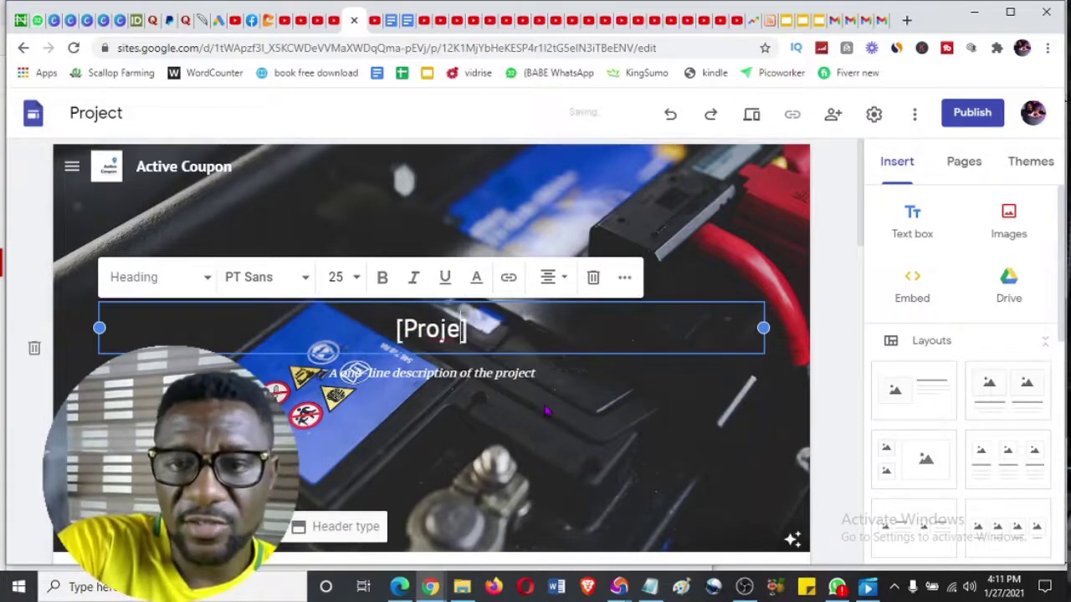
{"action": "key", "text": "BackSpace"}
{"action": "key", "text": "BackSpace"}
{"action": "key", "text": "BackSpace"}
{"action": "key", "text": "BackSpace"}
{"action": "key", "text": "BackSpace"}
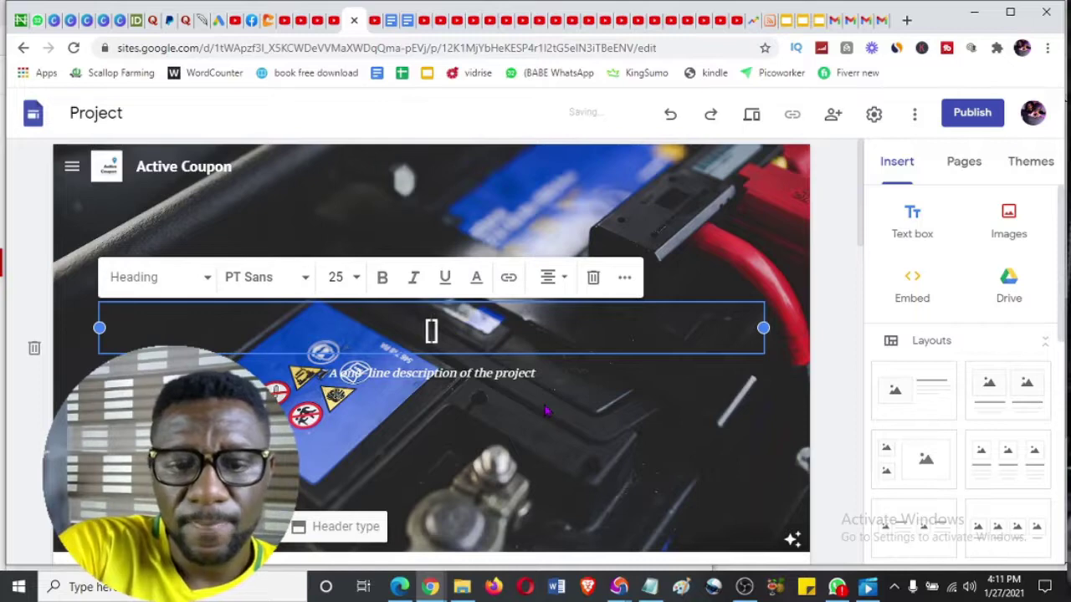
{"action": "type", "text": "BATTERY"}
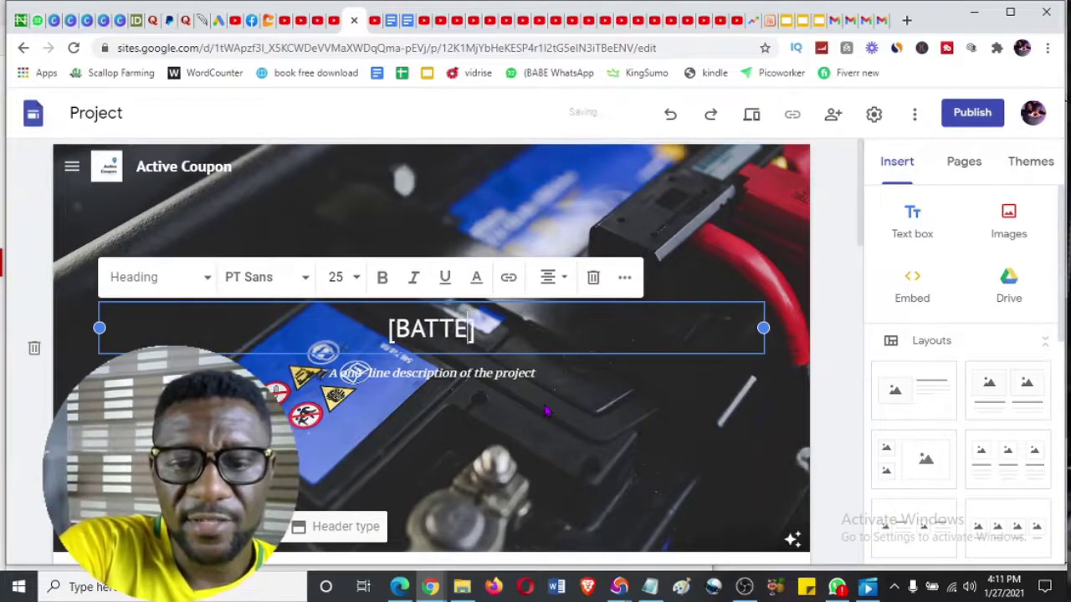
{"action": "type", "text": " LIFE SPA"}
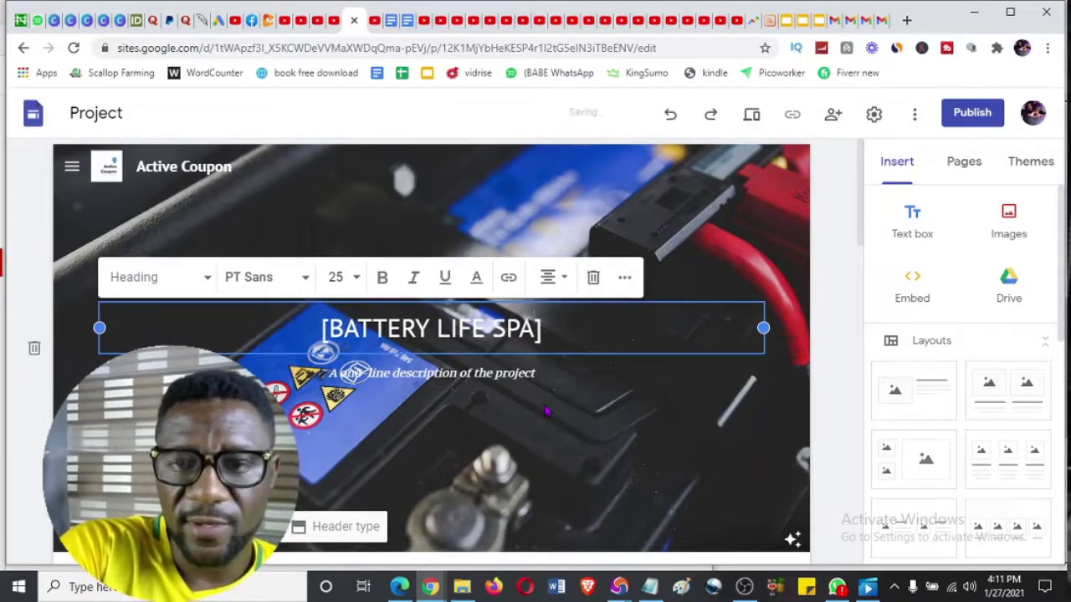
{"action": "type", "text": "N"}
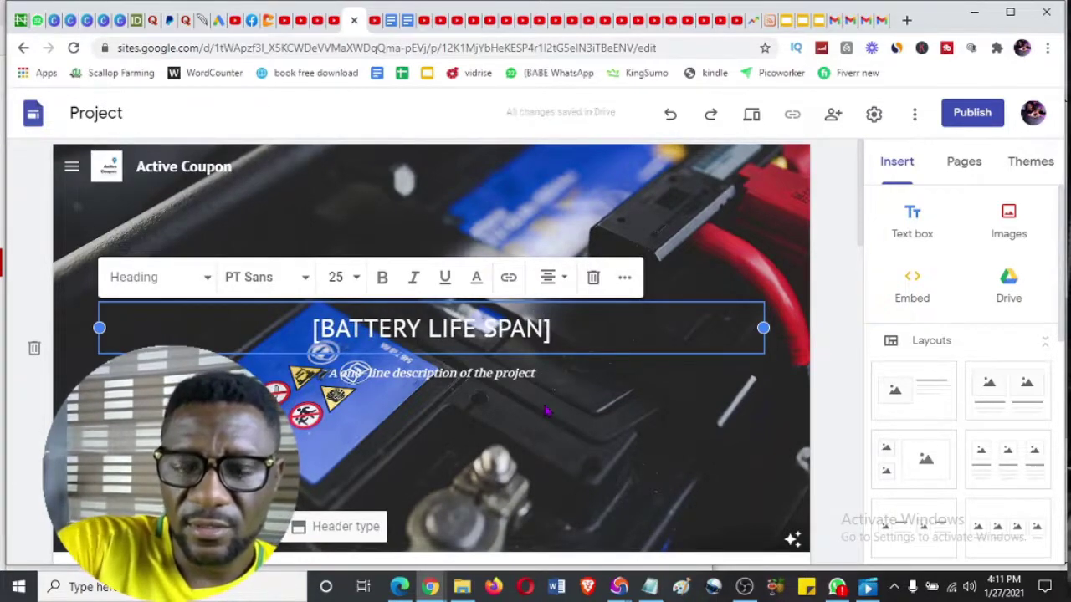
{"action": "left_click", "coordinate": [549, 411]}
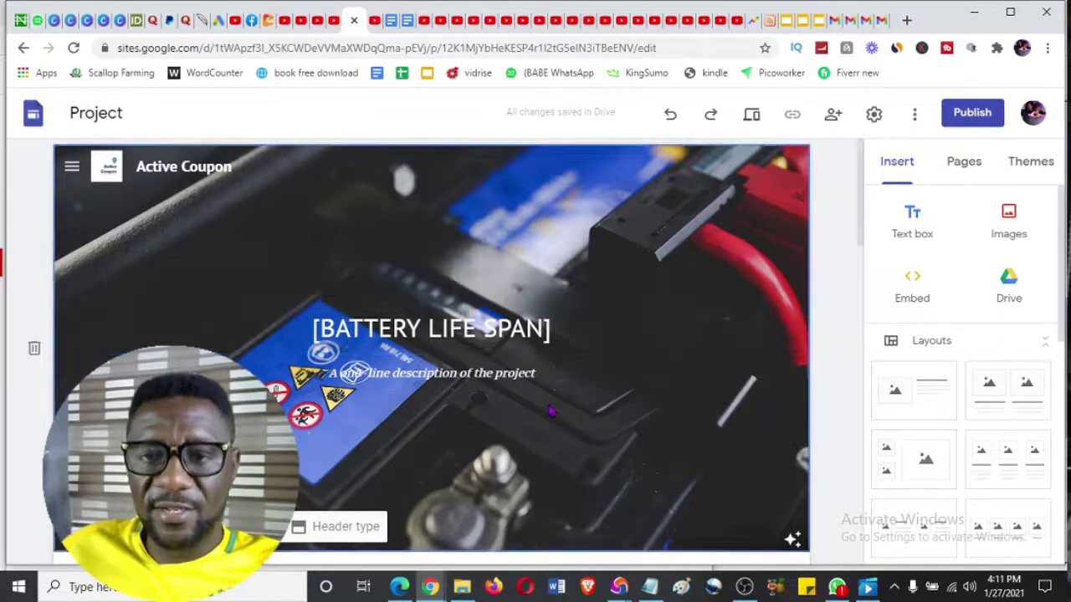
Replace the one-line description under the header title with "Reconditioning of old and dead batteries at home"
{"action": "double_click", "coordinate": [405, 372]}
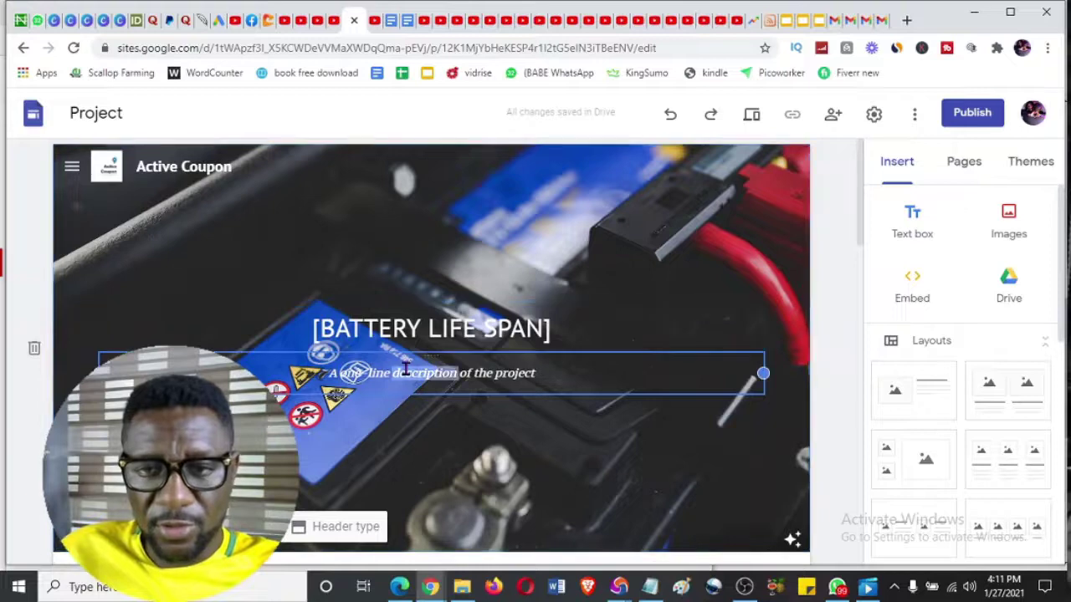
{"action": "left_click", "coordinate": [536, 374]}
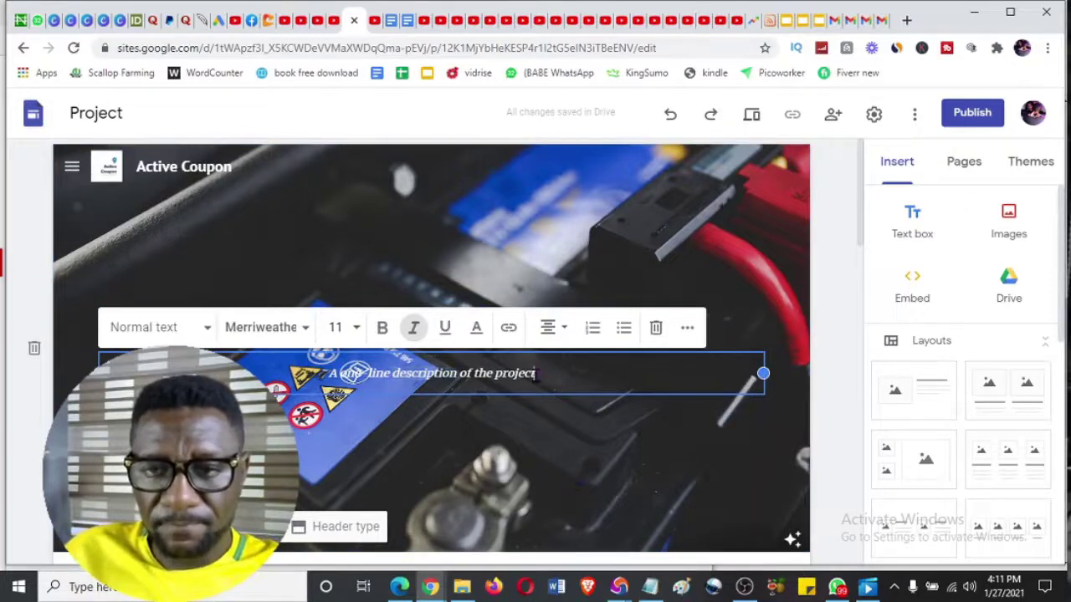
{"action": "key", "text": "BackSpace"}
{"action": "key", "text": "BackSpace"}
{"action": "key", "text": "BackSpace"}
{"action": "key", "text": "BackSpace"}
{"action": "key", "text": "BackSpace"}
{"action": "key", "text": "BackSpace"}
{"action": "key", "text": "BackSpace"}
{"action": "key", "text": "BackSpace"}
{"action": "key", "text": "BackSpace"}
{"action": "key", "text": "BackSpace"}
{"action": "key", "text": "BackSpace"}
{"action": "key", "text": "BackSpace"}
{"action": "key", "text": "BackSpace"}
{"action": "key", "text": "BackSpace"}
{"action": "key", "text": "BackSpace"}
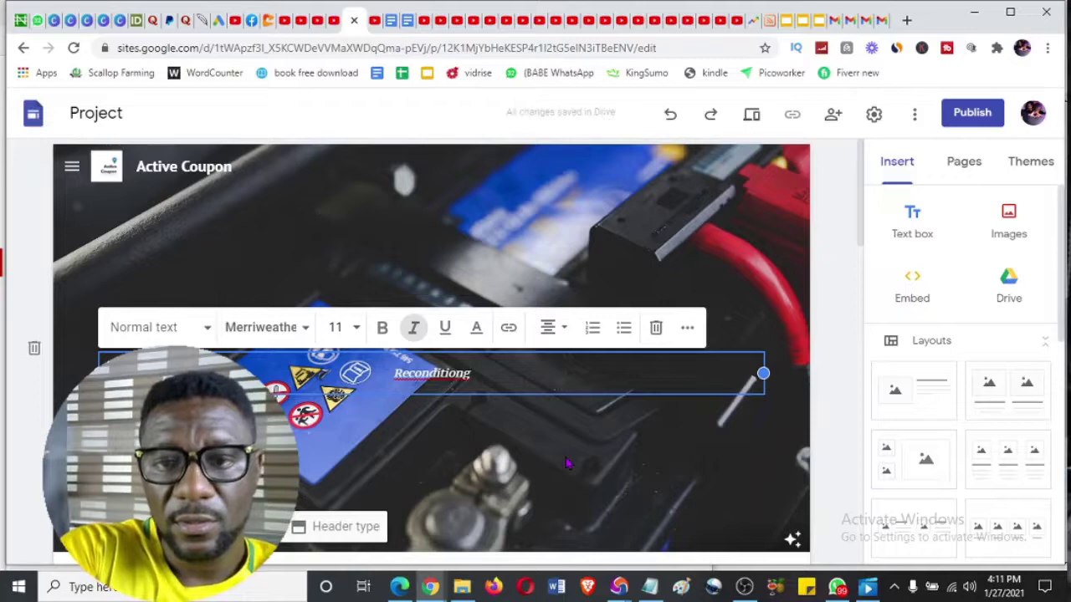
{"action": "key", "text": "BackSpace"}
{"action": "type", "text": "in"}
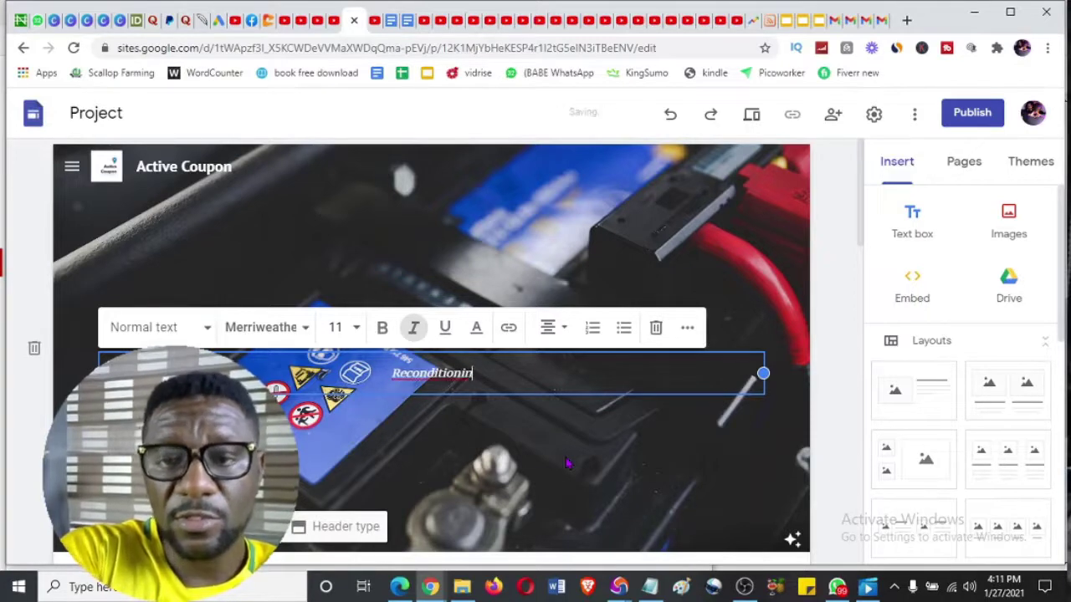
{"action": "type", "text": "g of ol"}
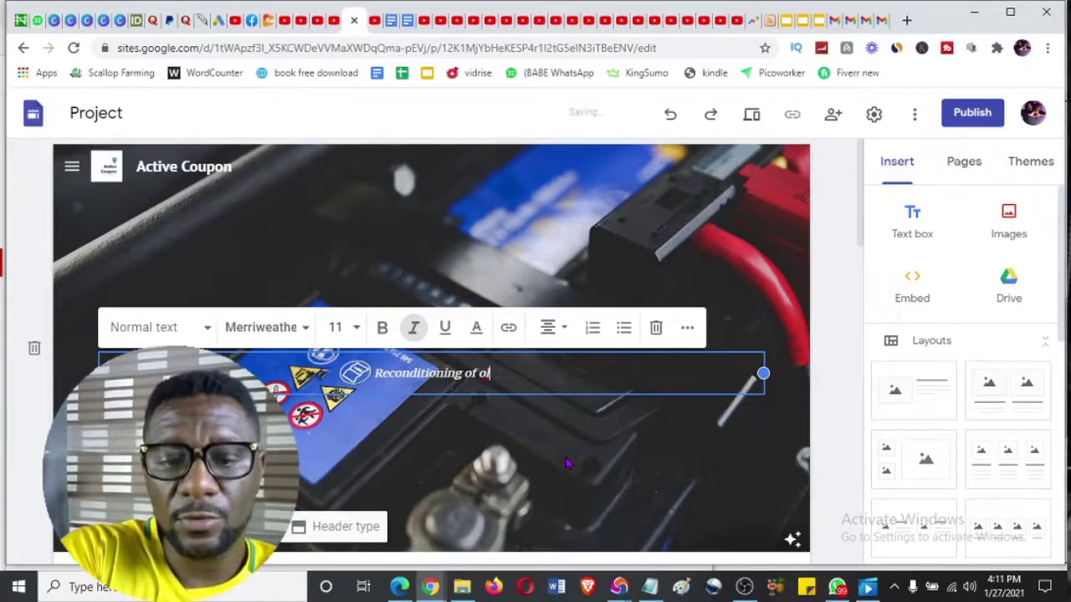
{"action": "type", "text": "d and dead"}
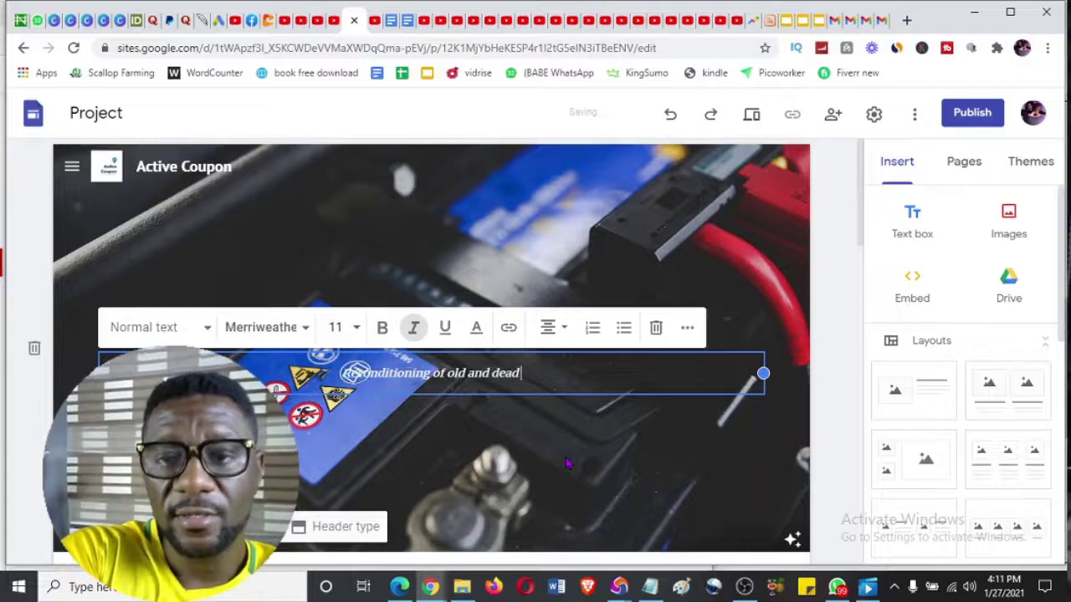
{"action": "type", "text": " batter"}
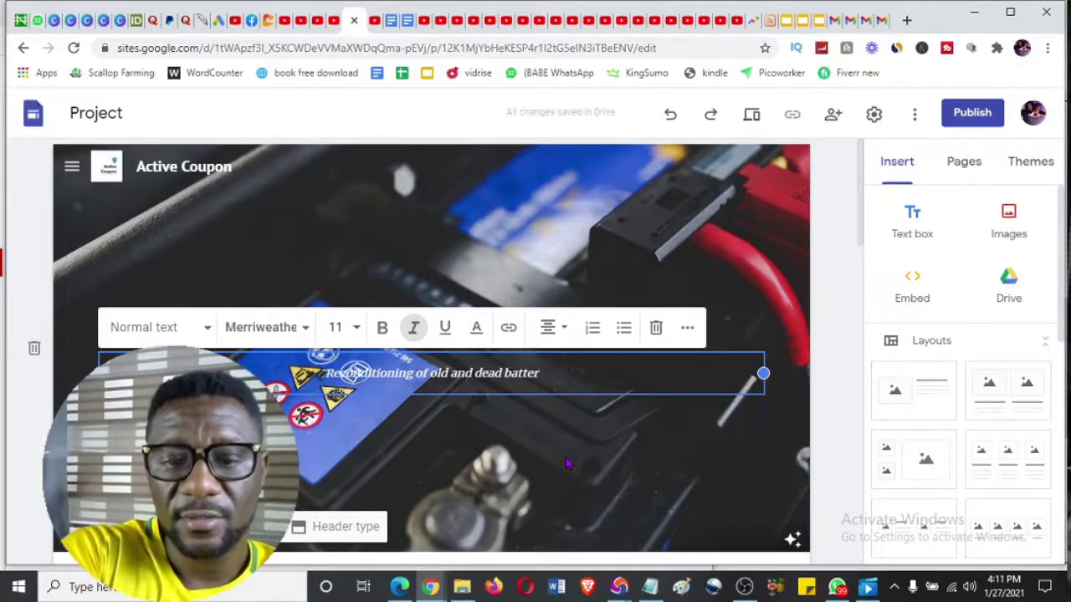
{"action": "type", "text": "ies at home"}
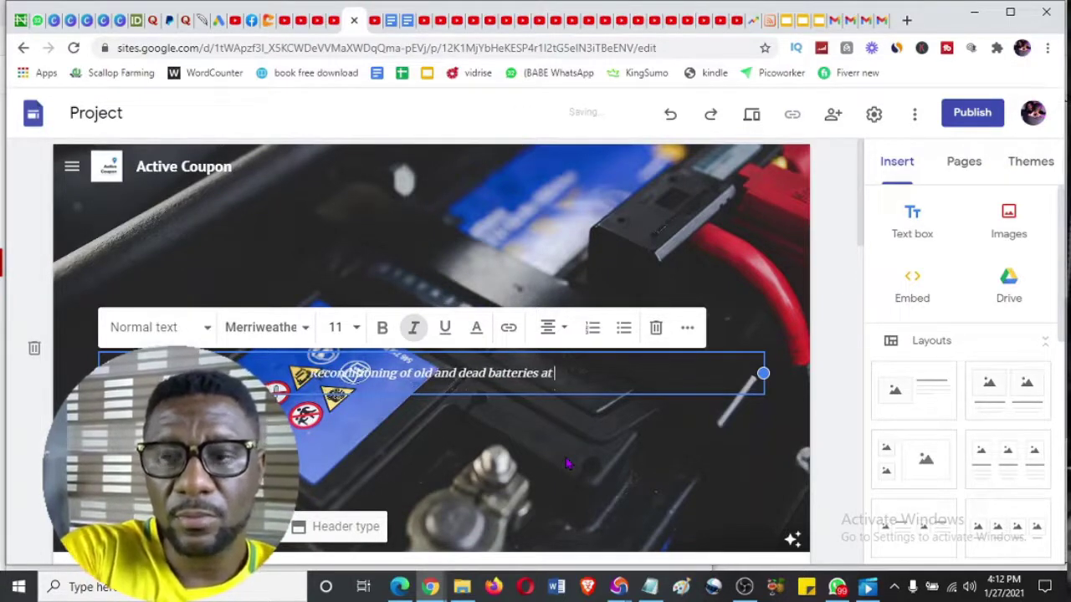
{"action": "left_click", "coordinate": [567, 465]}
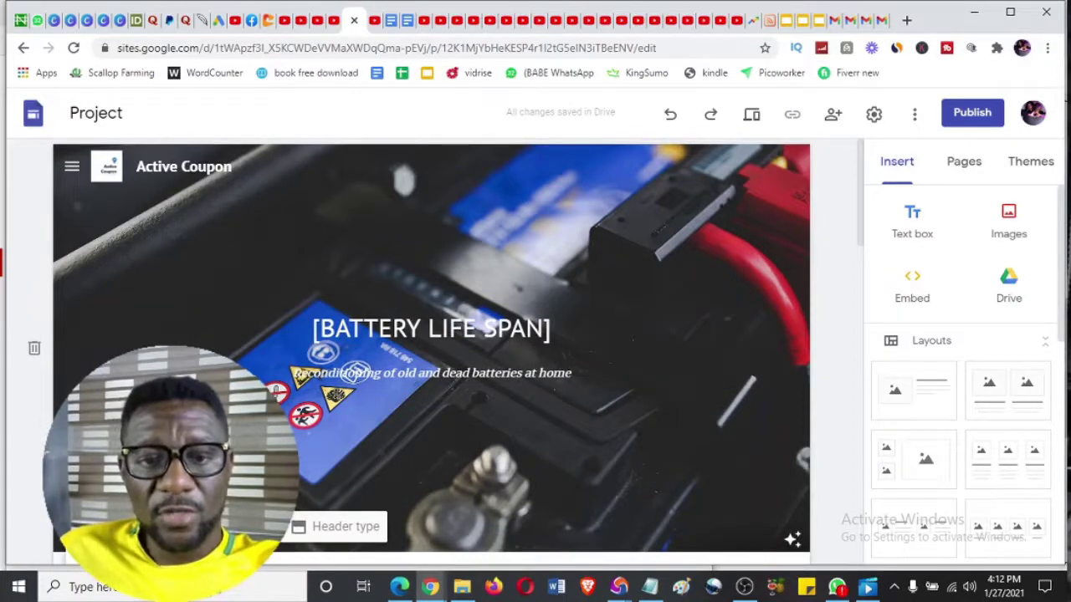
Upload jumper-cables-926308_1920 from Downloads as the new header background image
{"action": "scroll", "coordinate": [431, 351], "scroll_direction": "down", "scroll_amount": 2}
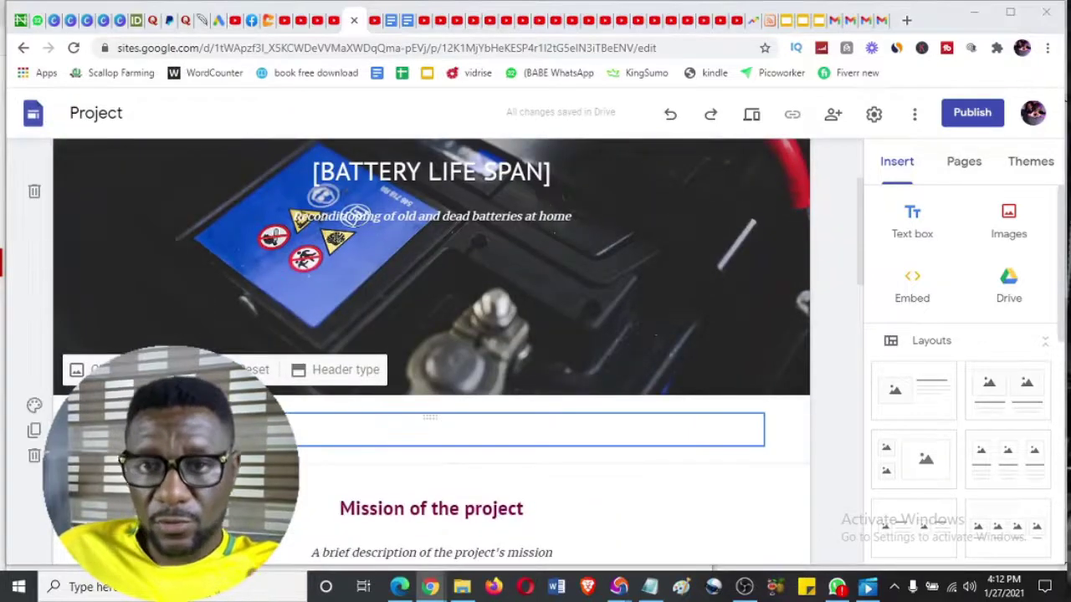
{"action": "left_click", "coordinate": [97, 402]}
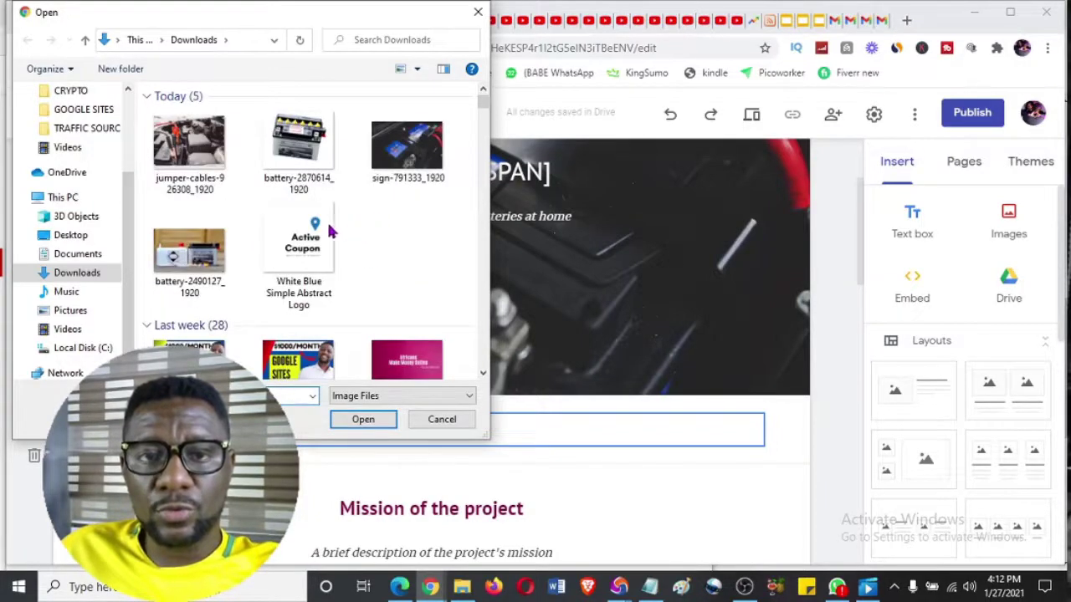
{"action": "double_click", "coordinate": [193, 159]}
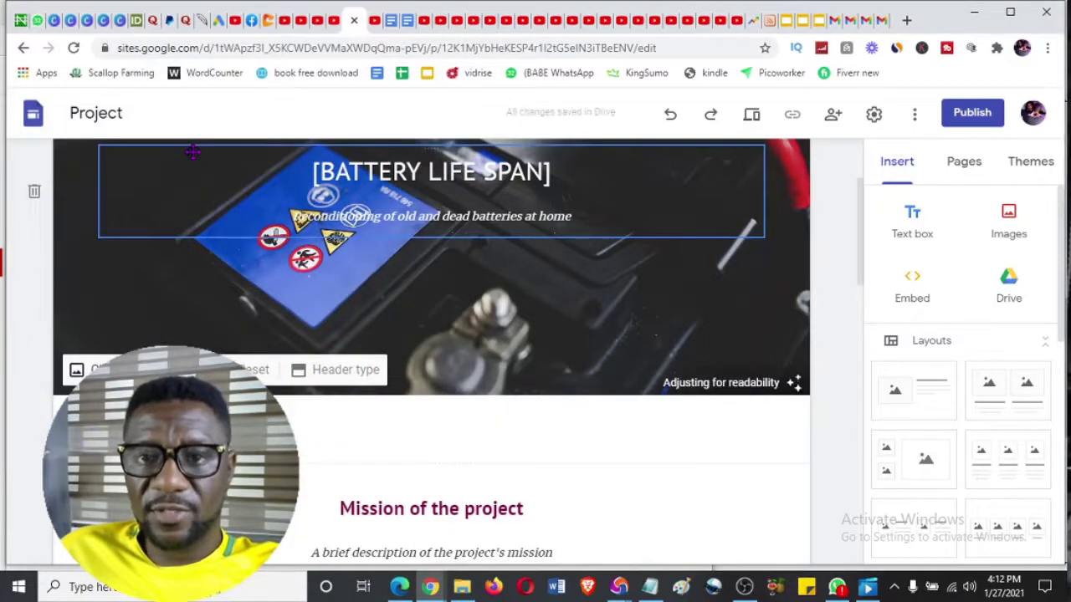
Set the page header type to Banner after trying Title only and a larger type, and open the header image upload dialog
{"action": "left_click", "coordinate": [344, 370]}
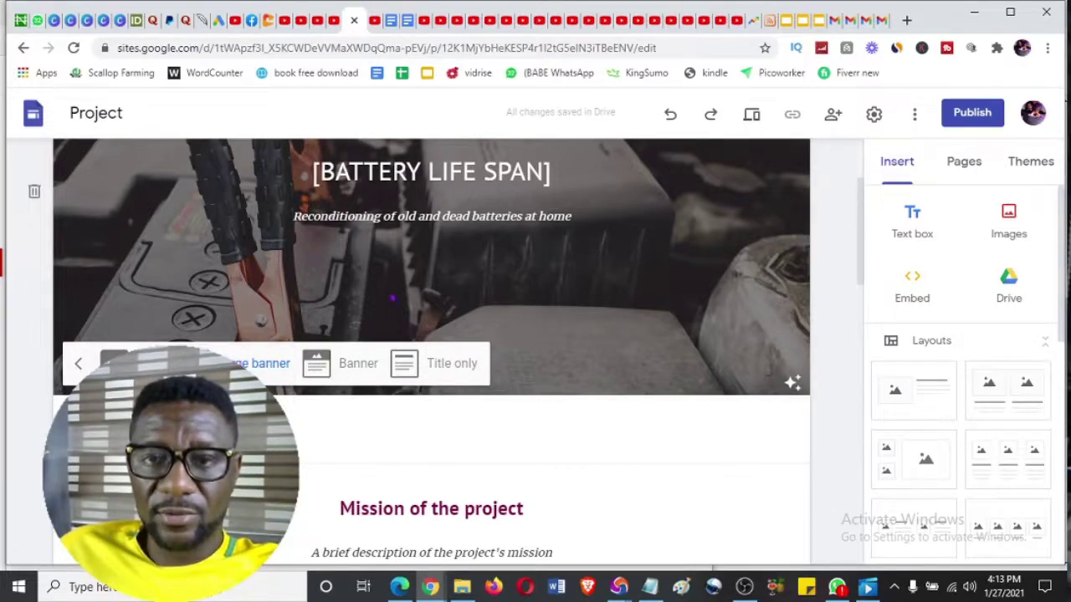
{"action": "left_click", "coordinate": [336, 368]}
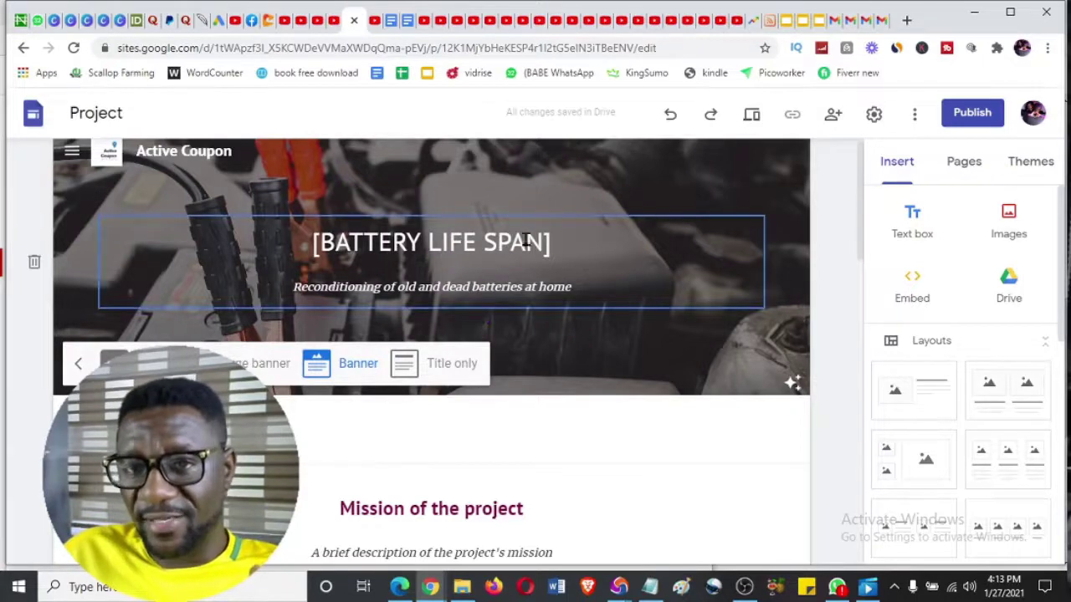
{"action": "left_click", "coordinate": [438, 372]}
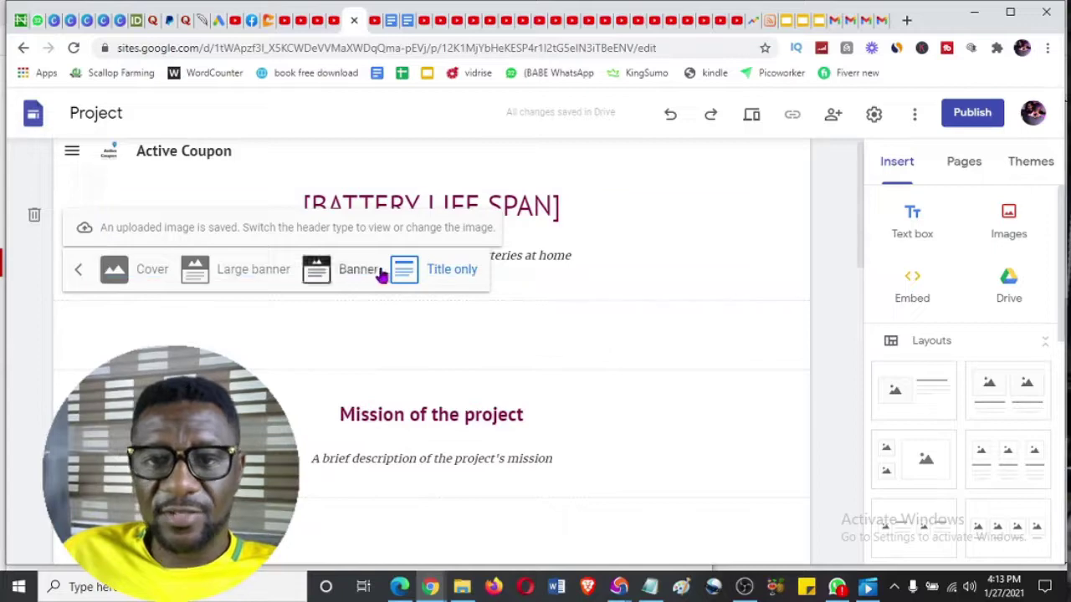
{"action": "left_click", "coordinate": [121, 279]}
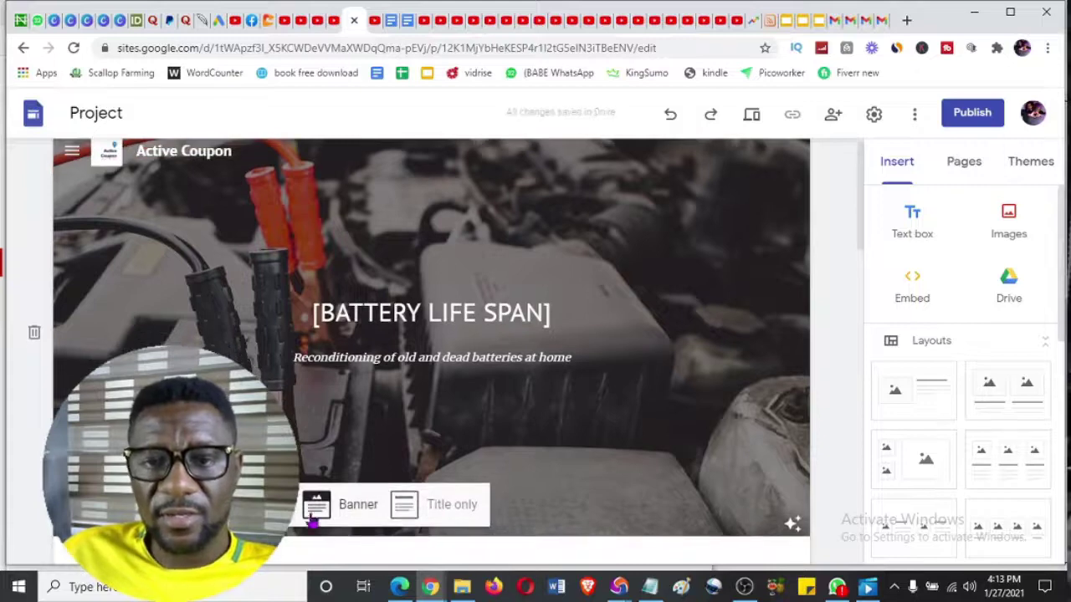
{"action": "left_click", "coordinate": [368, 517]}
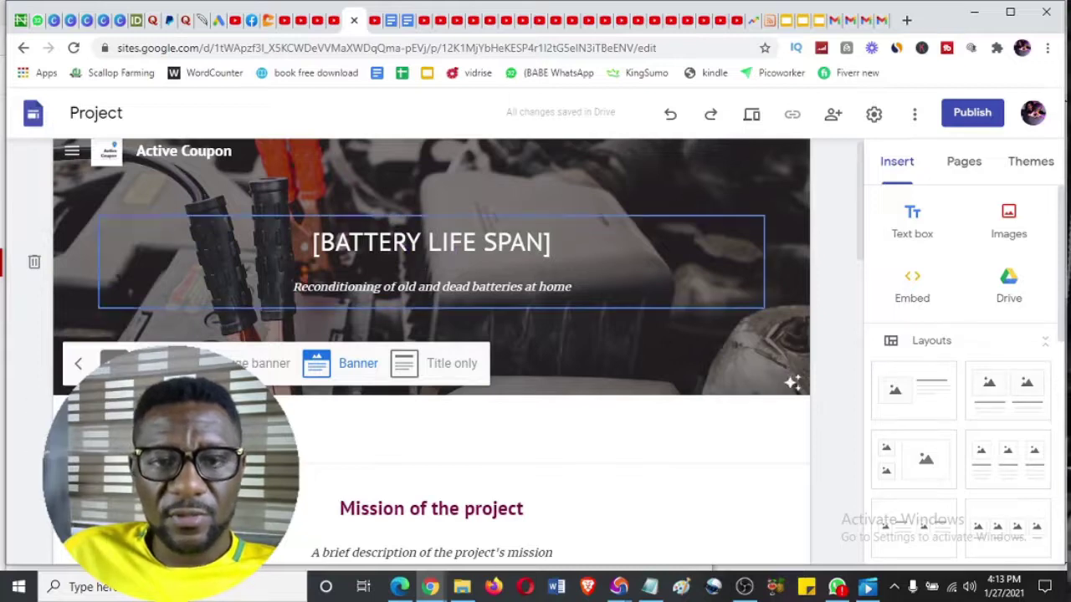
{"action": "left_click", "coordinate": [86, 243]}
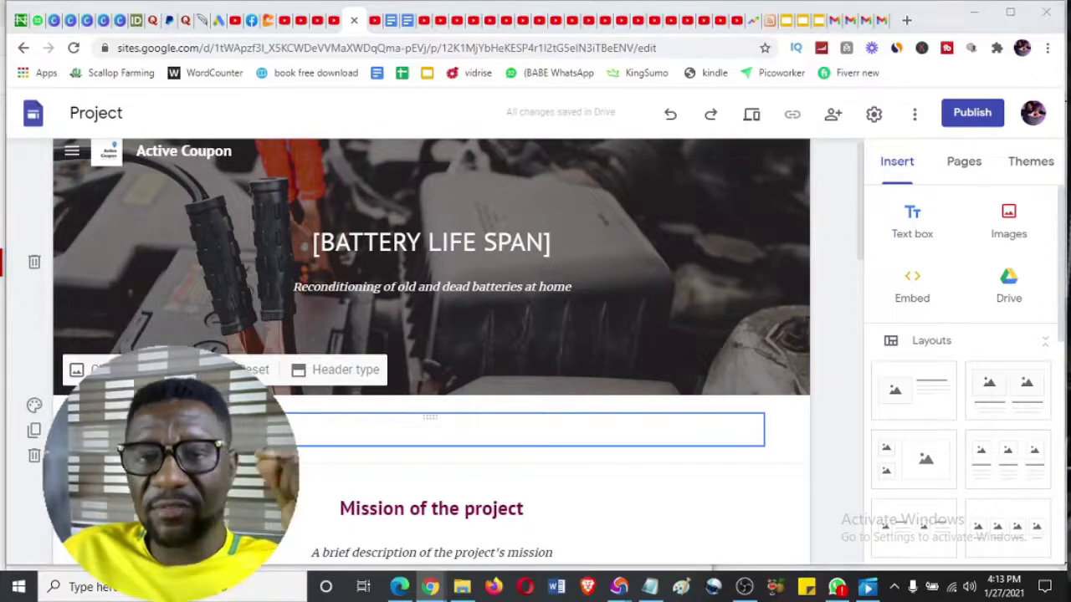
{"action": "left_click", "coordinate": [97, 369]}
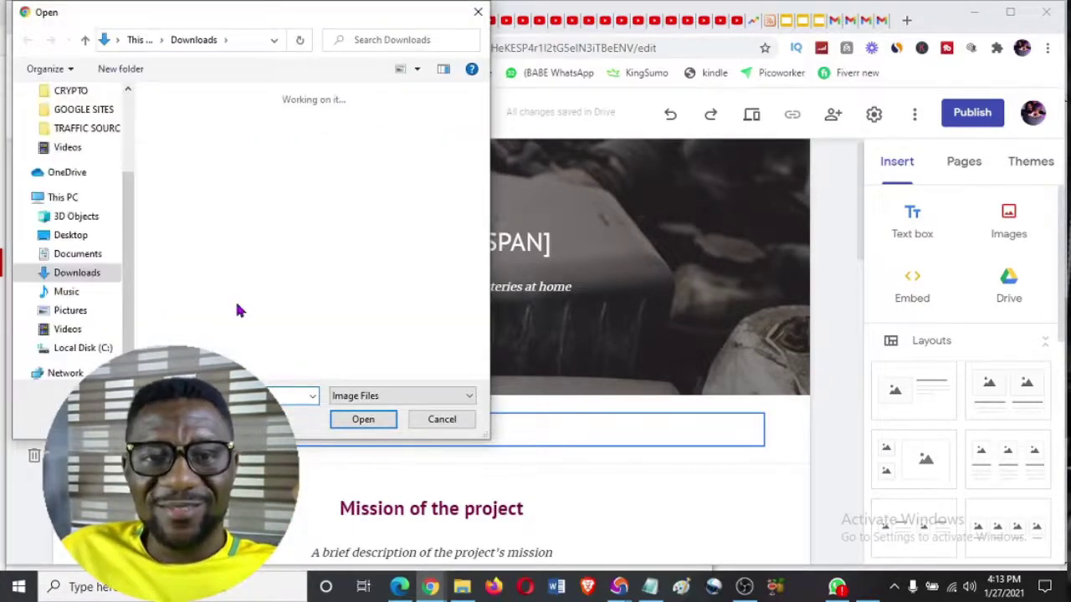
Insert the layout with two stacked small placeholders beside one large placeholder, and delete that new section again
{"action": "scroll", "coordinate": [251, 219], "scroll_direction": "up", "scroll_amount": 3}
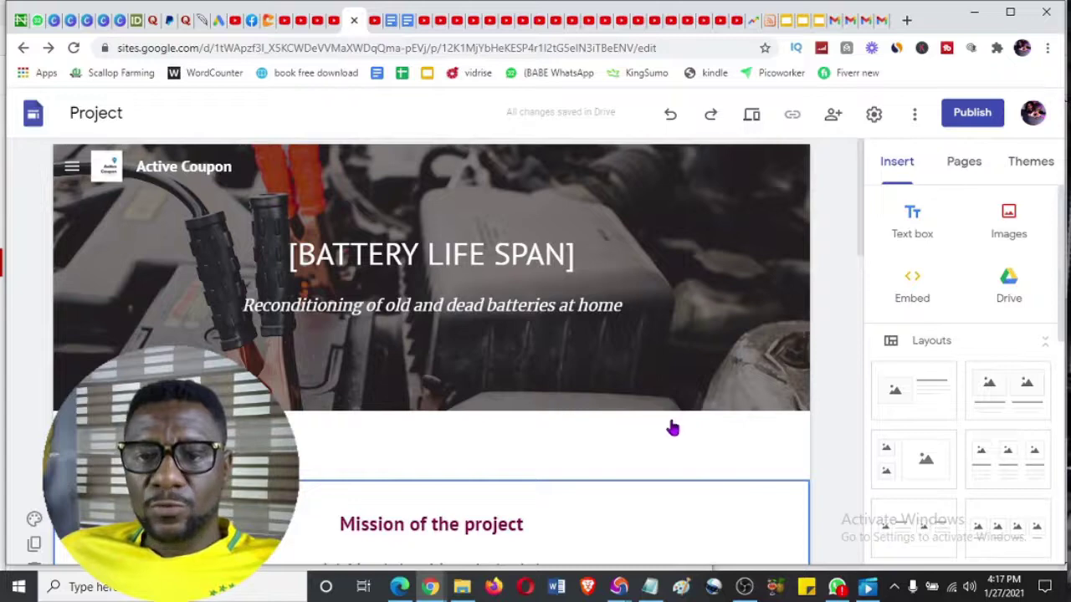
{"action": "scroll", "coordinate": [674, 428], "scroll_direction": "down", "scroll_amount": 1}
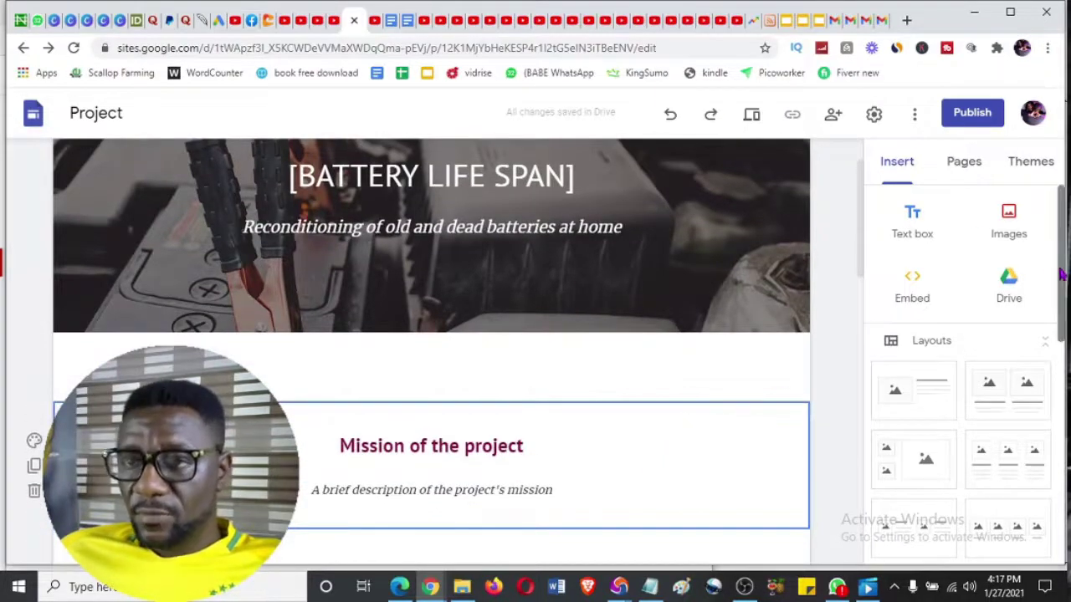
{"action": "scroll", "coordinate": [1062, 274], "scroll_direction": "down", "scroll_amount": 2}
{"action": "scroll", "coordinate": [1062, 275], "scroll_direction": "up", "scroll_amount": 2}
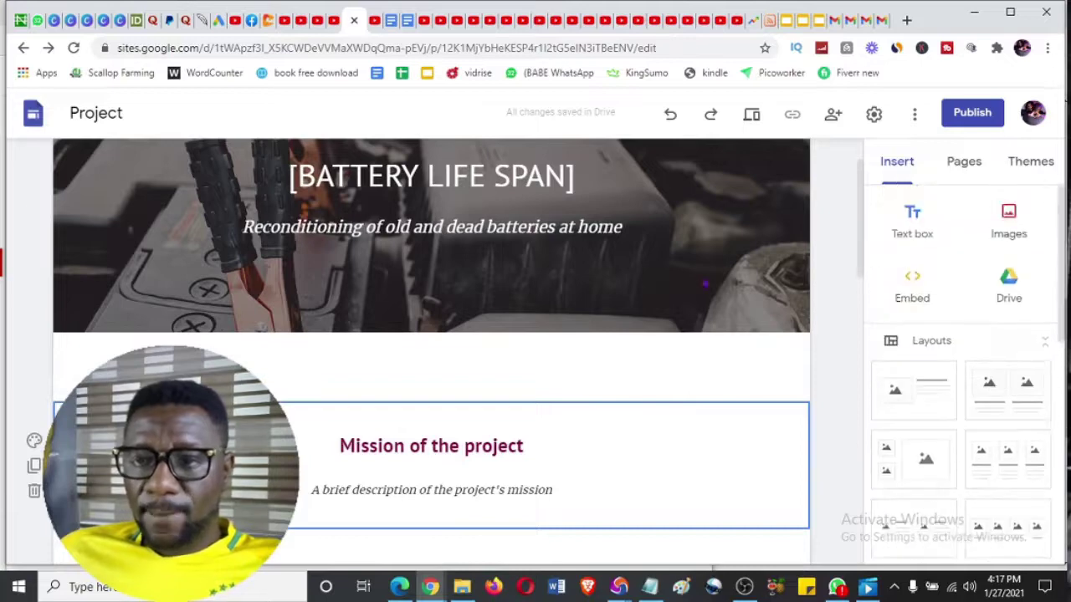
{"action": "left_click_drag", "start_coordinate": [861, 221], "coordinate": [820, 325]}
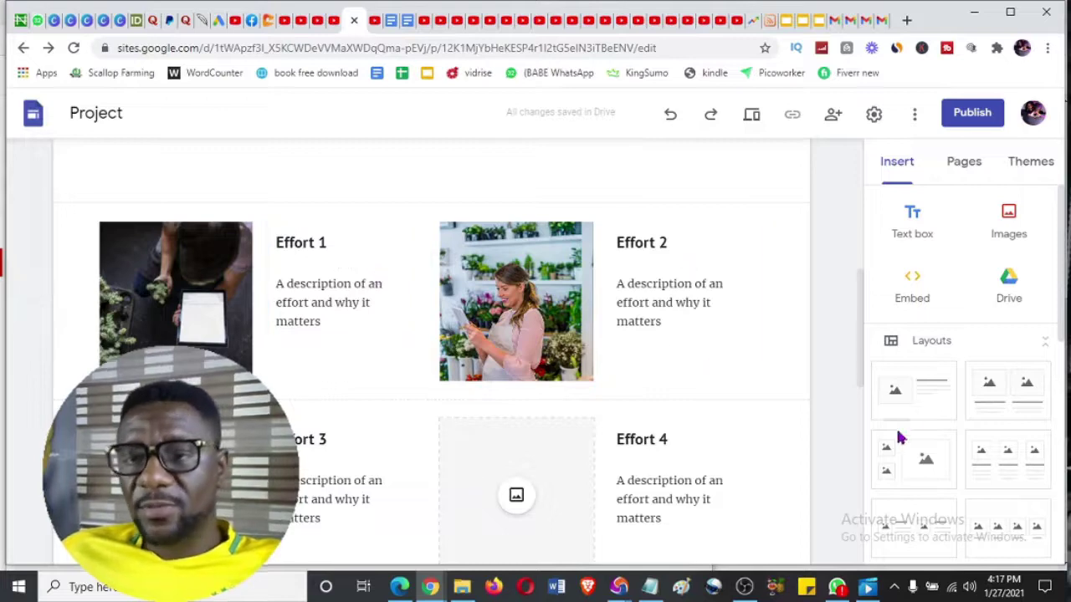
{"action": "left_click_drag", "start_coordinate": [862, 340], "coordinate": [865, 287]}
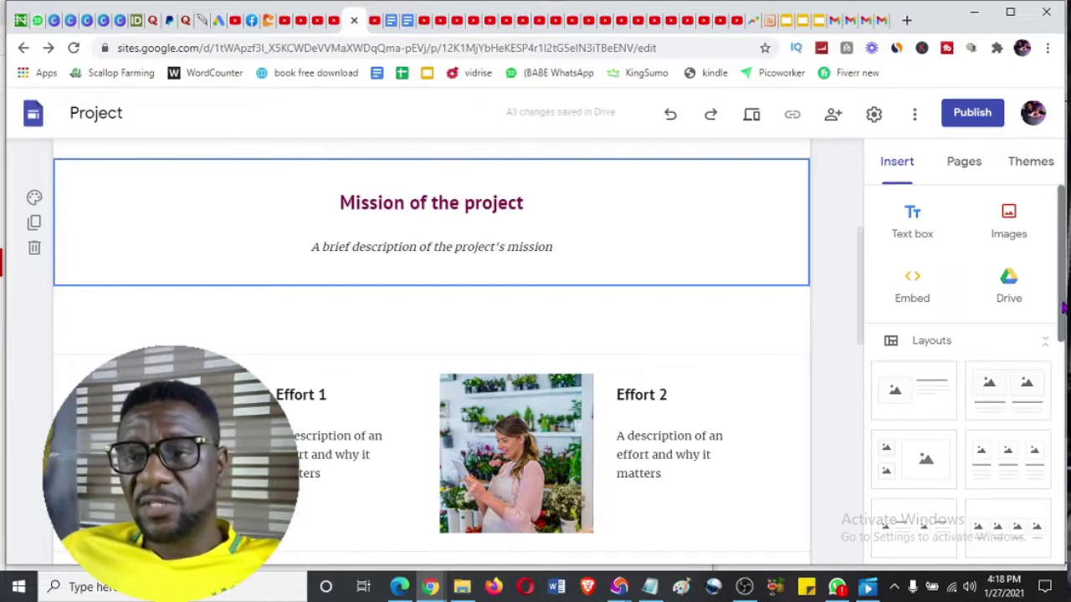
{"action": "scroll", "coordinate": [889, 538], "scroll_direction": "down", "scroll_amount": 3}
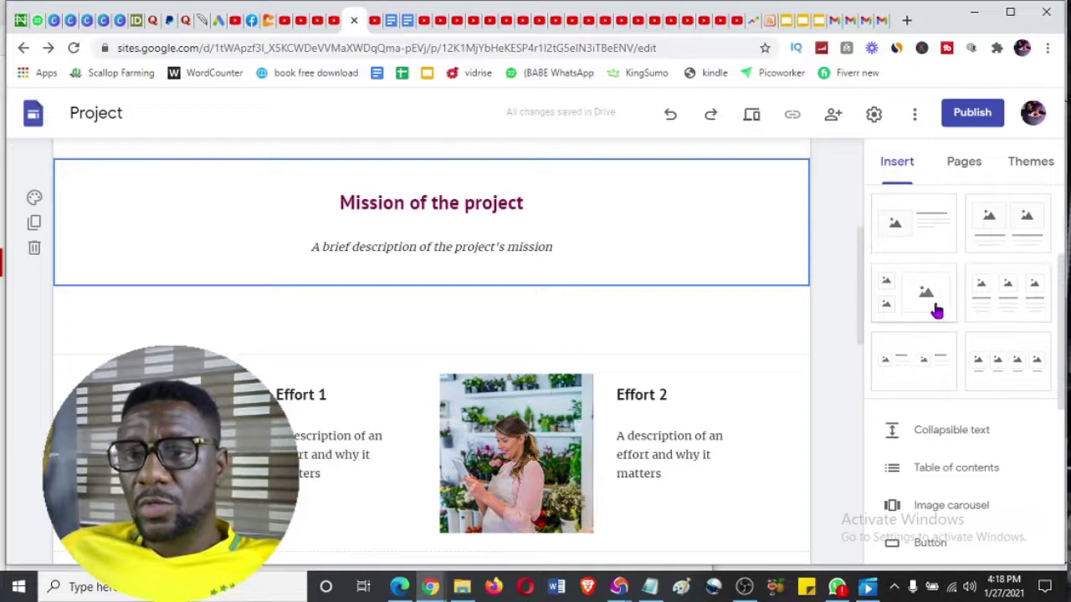
{"action": "left_click", "coordinate": [914, 308]}
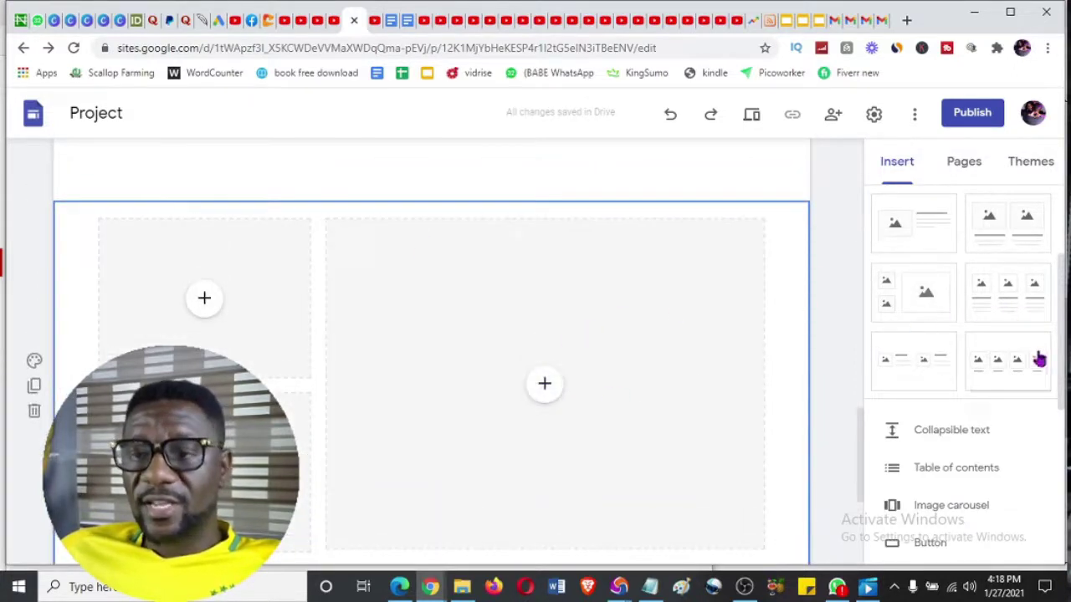
{"action": "scroll", "coordinate": [1059, 343], "scroll_direction": "up", "scroll_amount": 3}
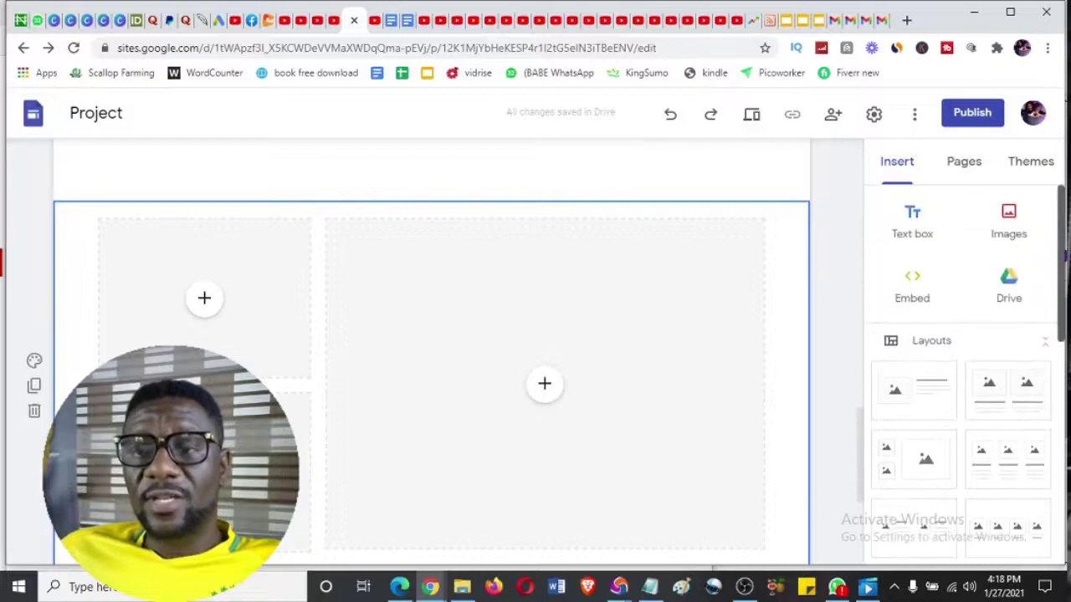
{"action": "mouse_move", "coordinate": [860, 438]}
{"action": "left_mouse_down"}
{"action": "mouse_move", "coordinate": [849, 214]}
{"action": "mouse_move", "coordinate": [863, 442]}
{"action": "left_mouse_up"}
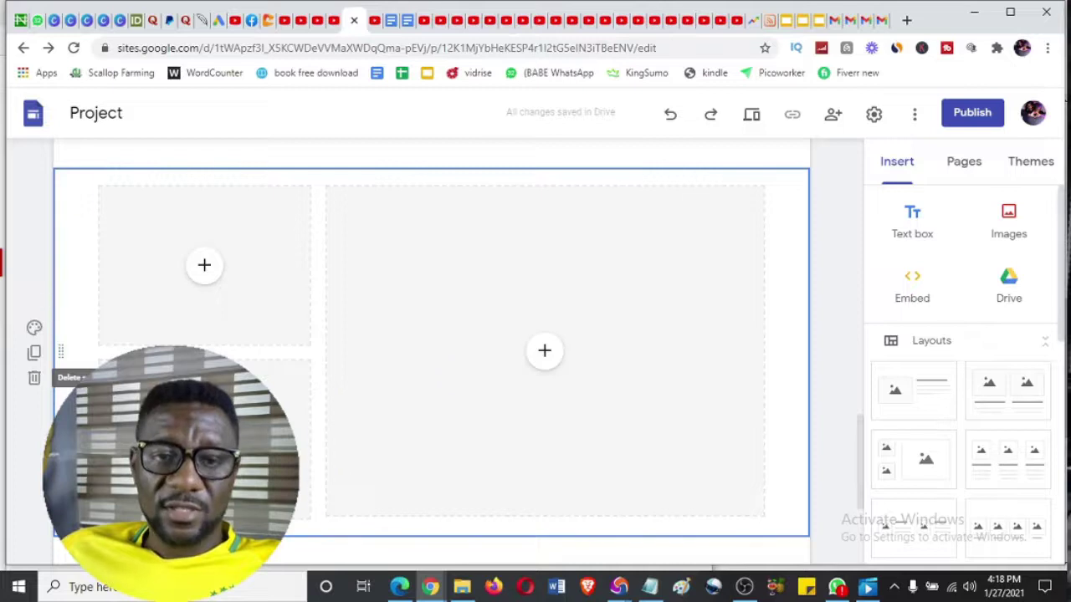
{"action": "left_click", "coordinate": [33, 382]}
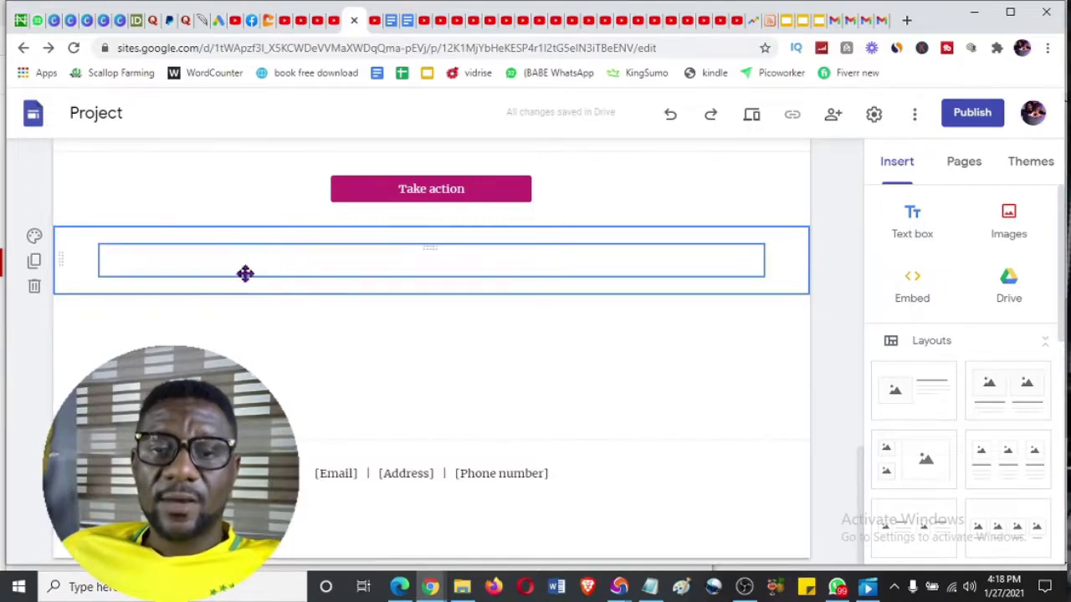
Delete the empty section below the Take action button, the Questions? section and both rows of Effort blocks
{"action": "left_click", "coordinate": [34, 288]}
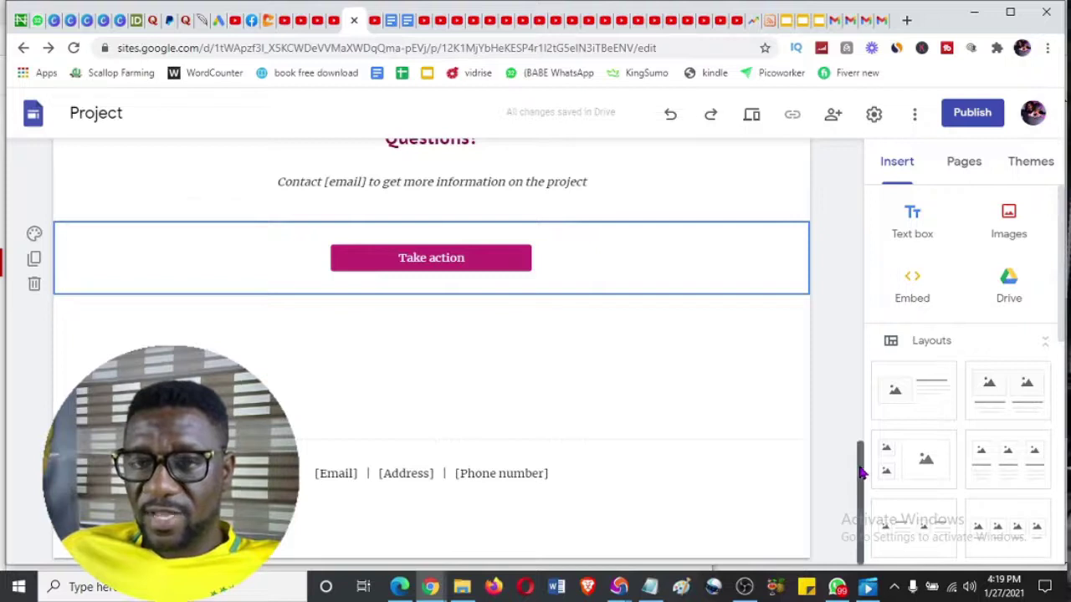
{"action": "left_click_drag", "start_coordinate": [861, 471], "coordinate": [803, 399]}
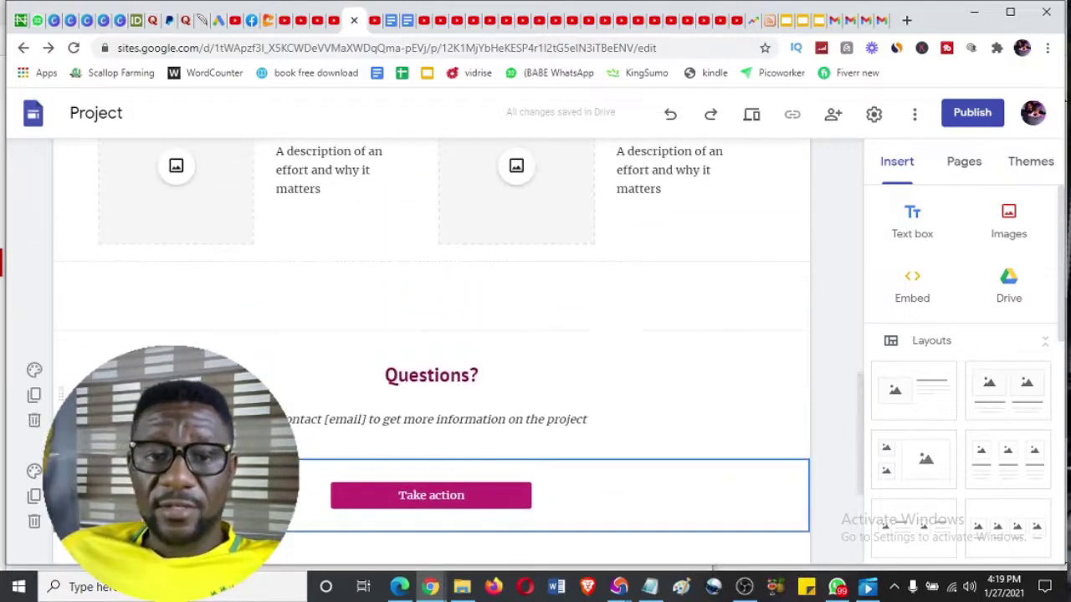
{"action": "left_click", "coordinate": [34, 423]}
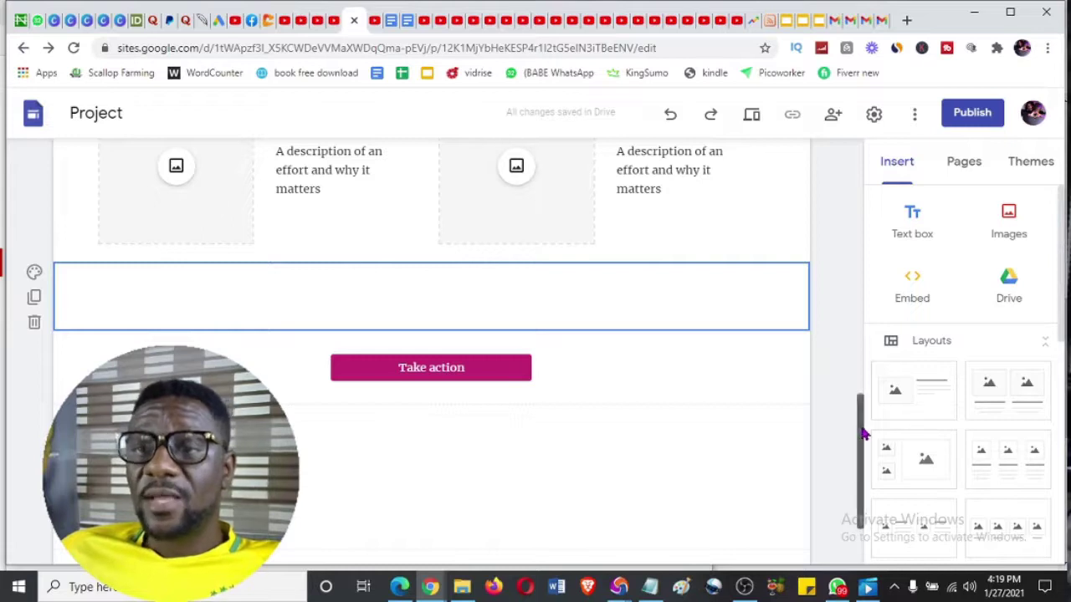
{"action": "left_click_drag", "start_coordinate": [866, 433], "coordinate": [864, 331]}
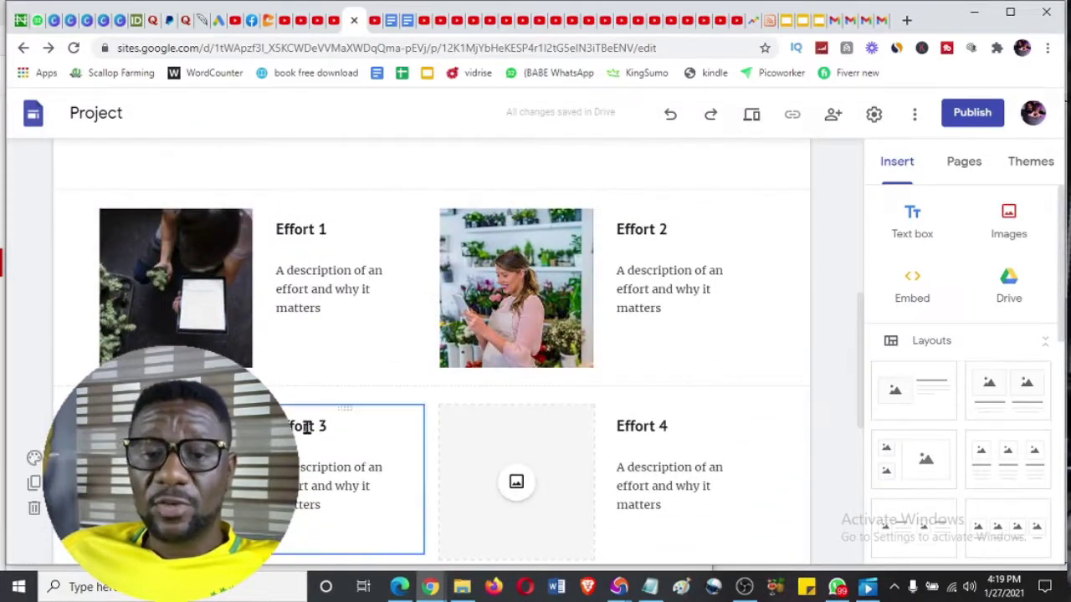
{"action": "left_click", "coordinate": [34, 511]}
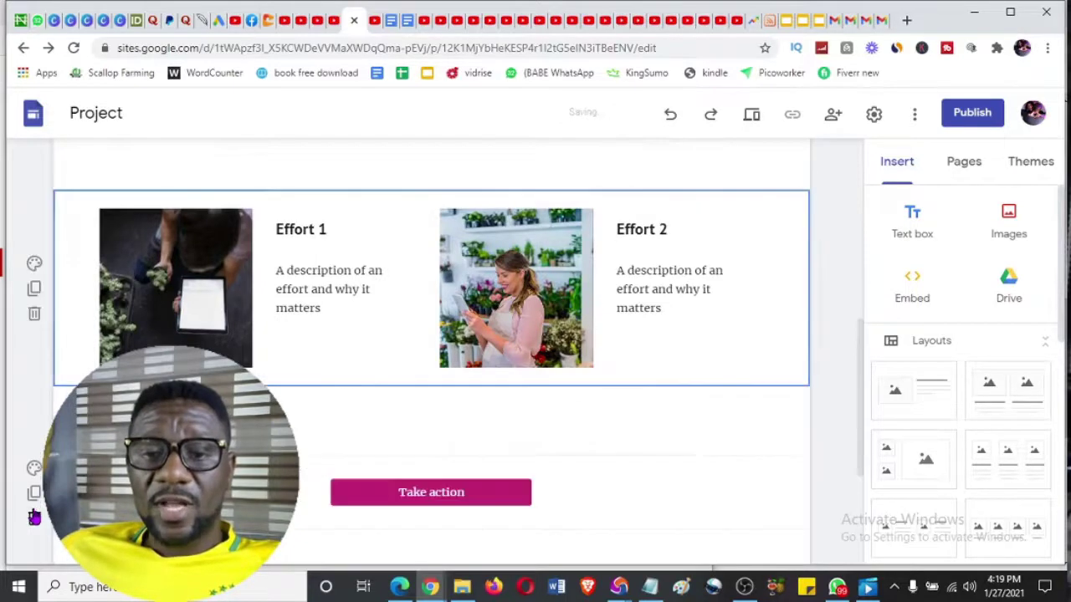
{"action": "left_click", "coordinate": [34, 315]}
Select the "Mission of the project" heading below the header and place the text cursor at its end
{"action": "left_click_drag", "start_coordinate": [863, 396], "coordinate": [865, 275]}
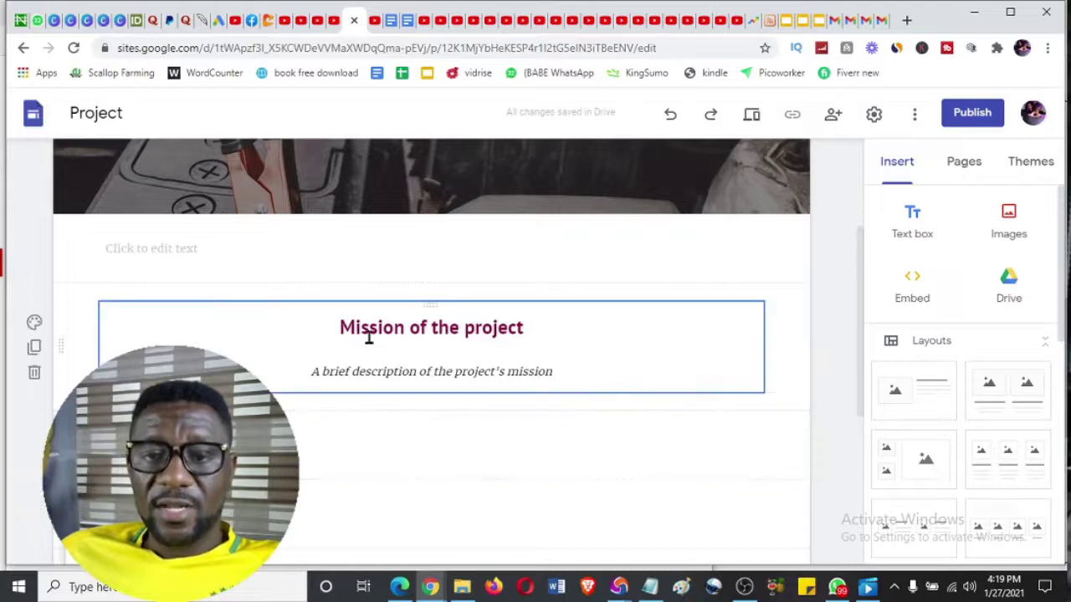
{"action": "left_click", "coordinate": [536, 317]}
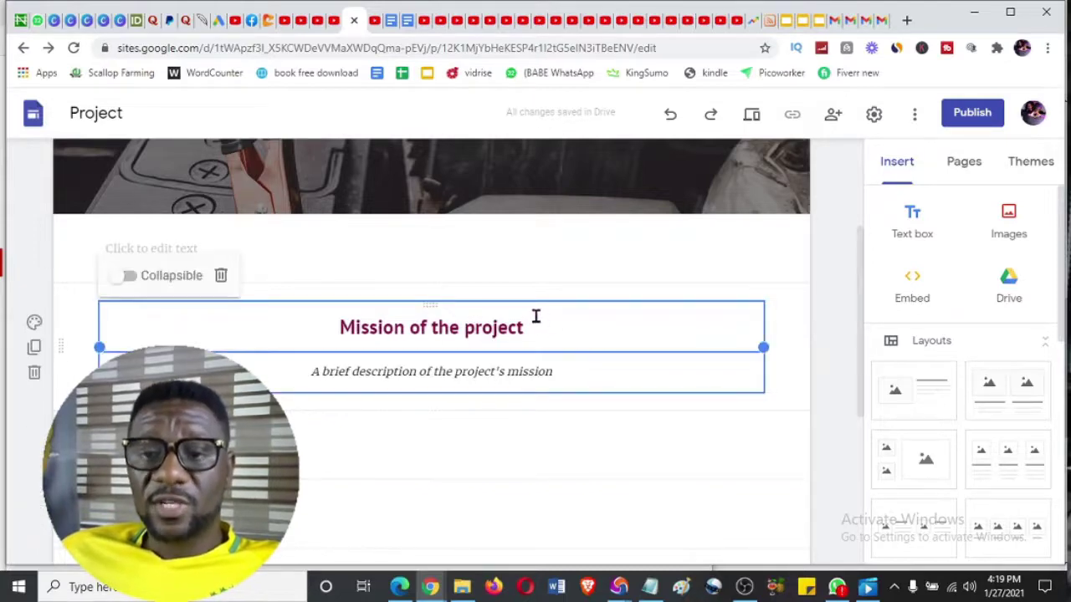
{"action": "left_click", "coordinate": [536, 327]}
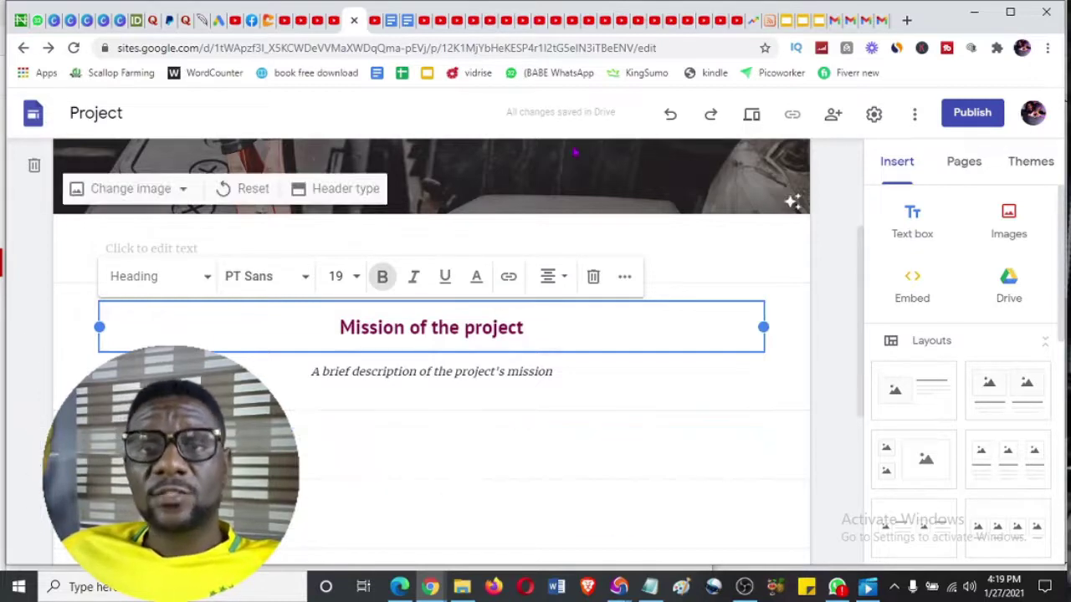
Switch to the battery article in Google Docs and review it from the main title to the Access Now link
{"action": "left_click", "coordinate": [407, 22]}
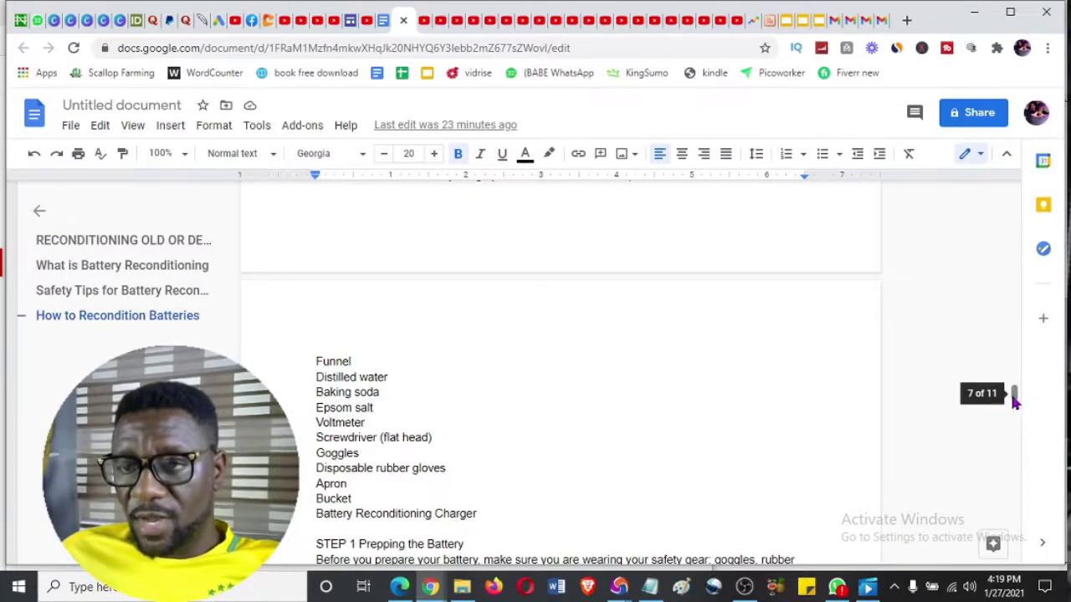
{"action": "left_click_drag", "start_coordinate": [1012, 395], "coordinate": [1010, 302]}
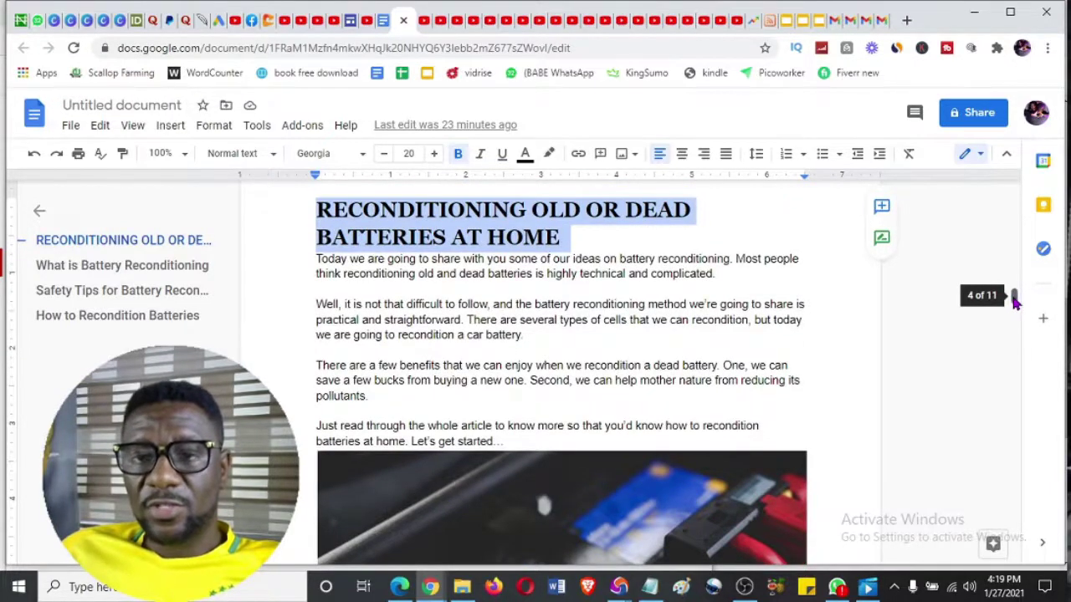
{"action": "left_click_drag", "start_coordinate": [1013, 303], "coordinate": [1014, 299]}
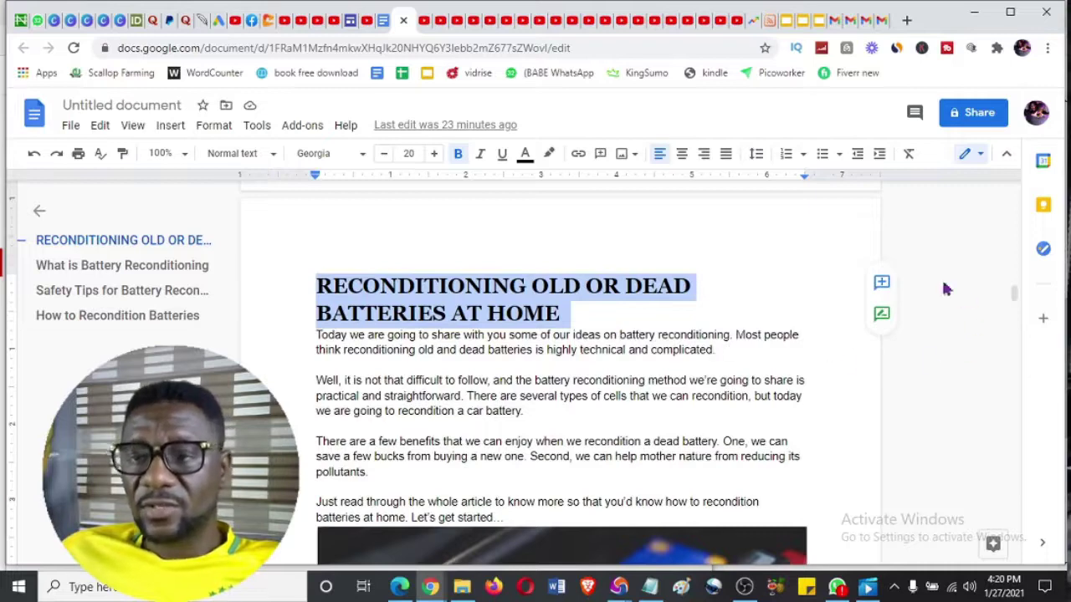
{"action": "scroll", "coordinate": [951, 288], "scroll_direction": "down", "scroll_amount": 3}
{"action": "scroll", "coordinate": [1004, 290], "scroll_direction": "up", "scroll_amount": 2}
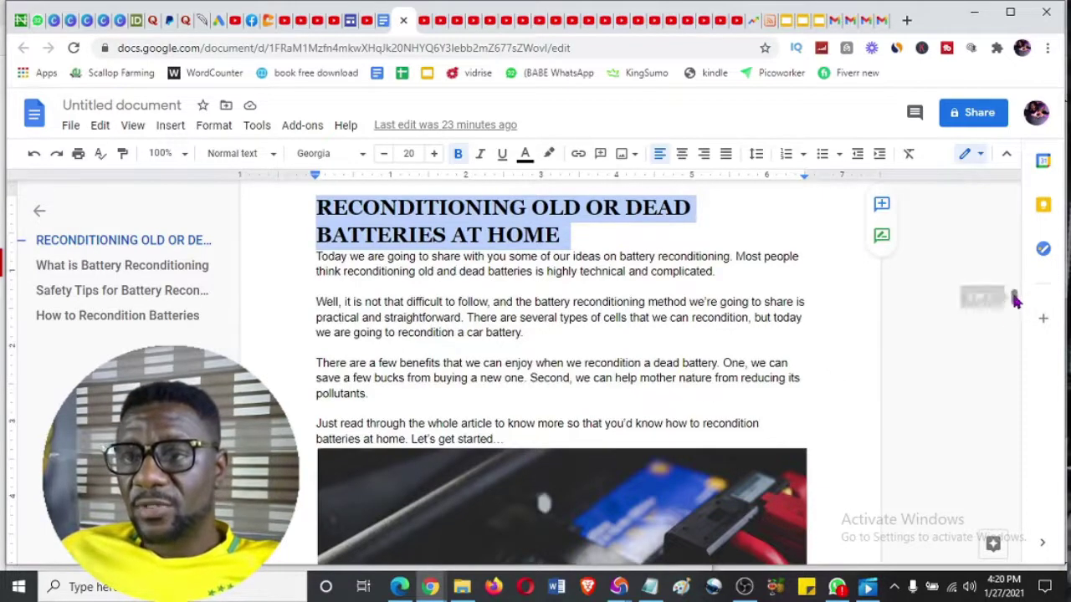
{"action": "left_click_drag", "start_coordinate": [1013, 300], "coordinate": [1018, 312]}
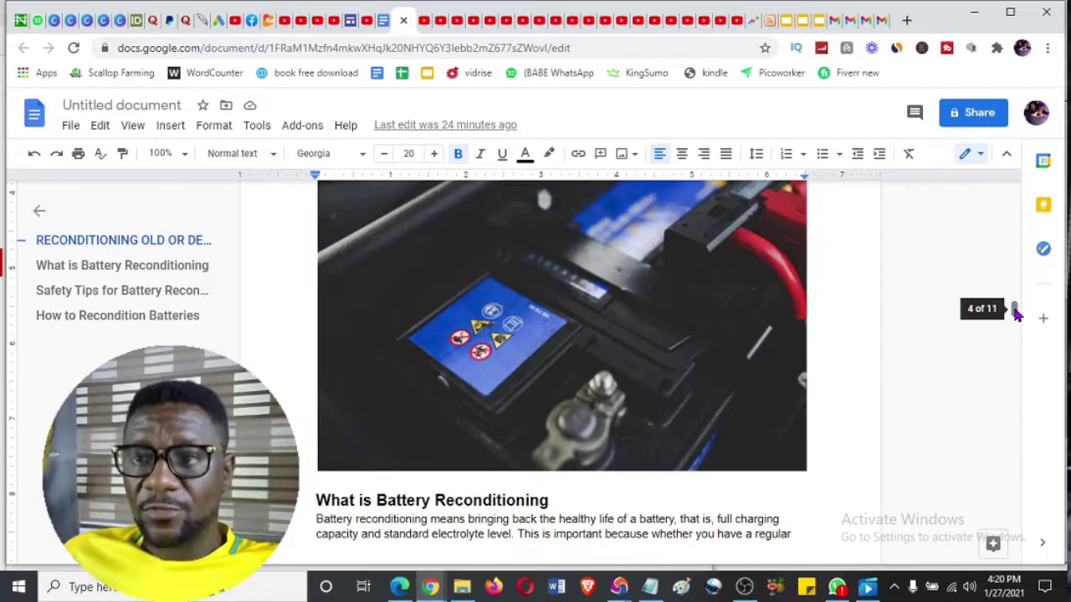
{"action": "left_click_drag", "start_coordinate": [1015, 312], "coordinate": [1015, 325]}
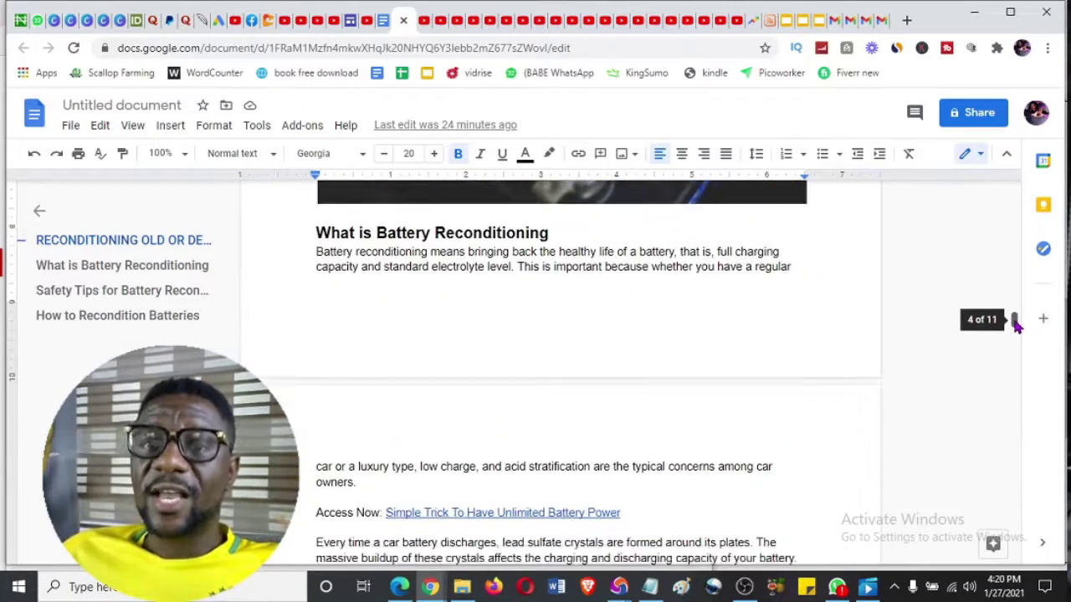
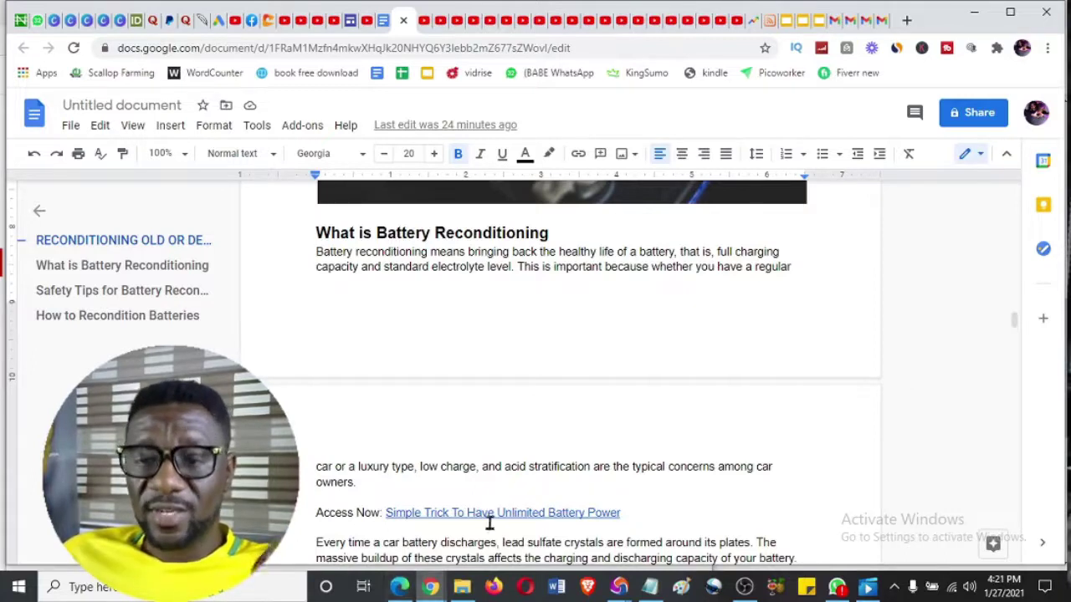
Switch to the browser window with the ClickBank marketplace and open the EZ Battery Reconditioning affiliate page
{"action": "mouse_move", "coordinate": [619, 588]}
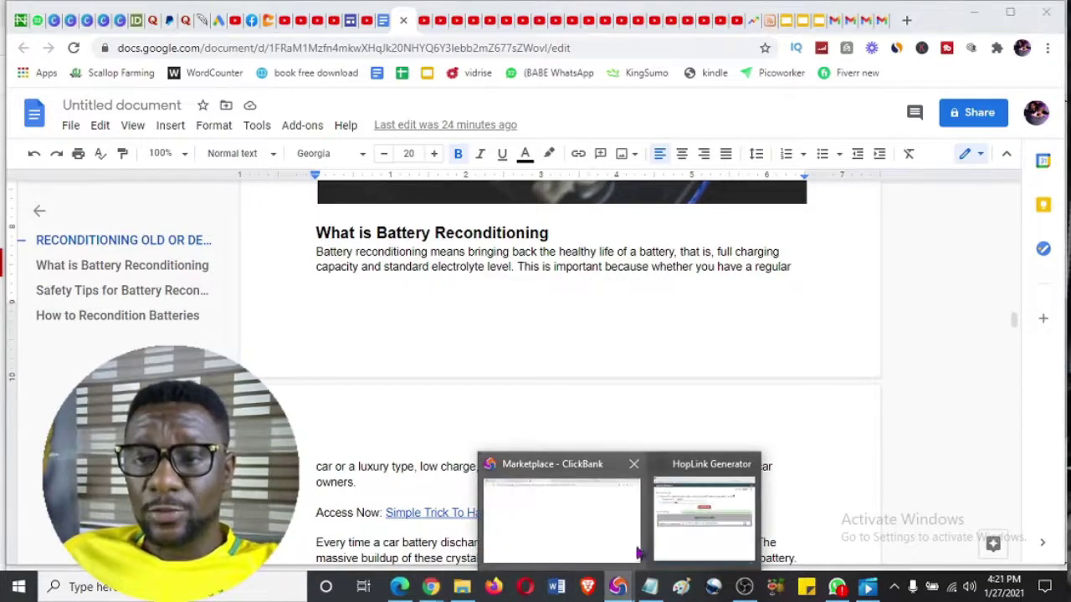
{"action": "left_click", "coordinate": [619, 540]}
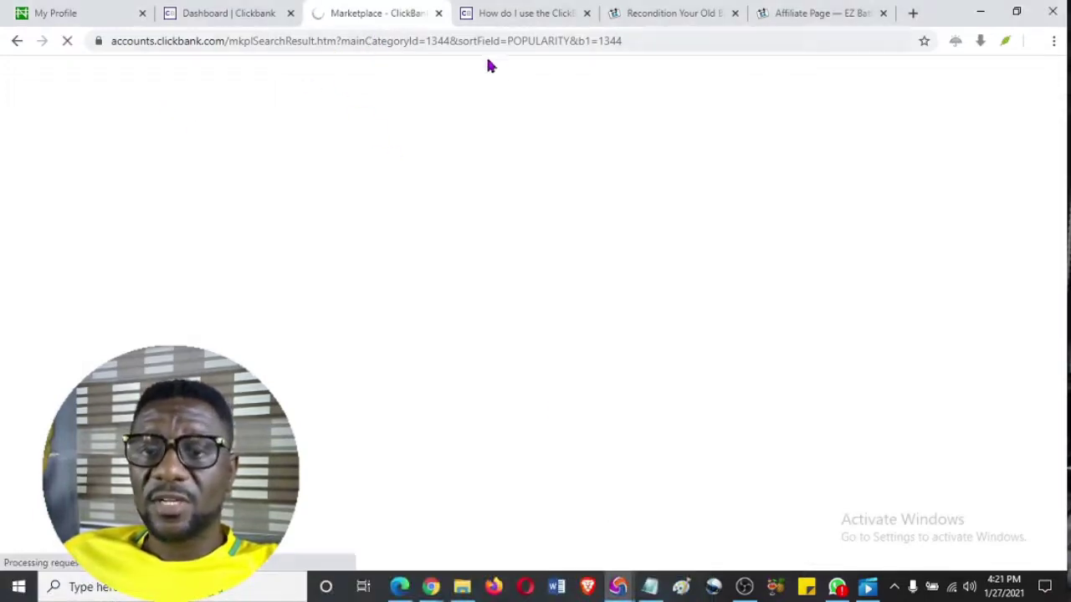
{"action": "left_click", "coordinate": [787, 17]}
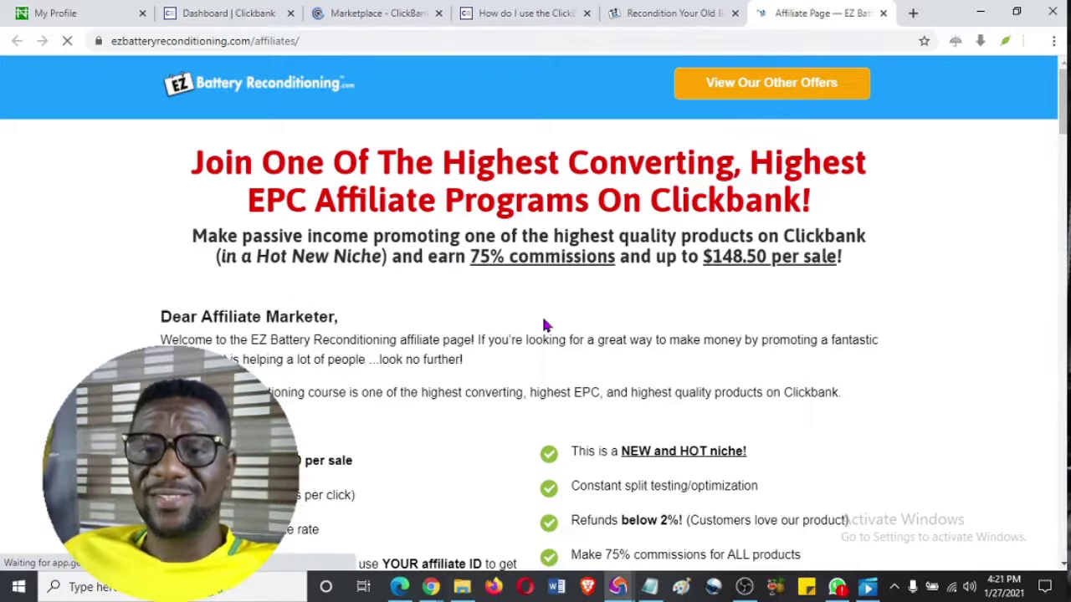
Review the battery reconditioning listing in the ClickBank marketplace, look at the article in Google Docs, and return to the marketplace
{"action": "left_click", "coordinate": [357, 12]}
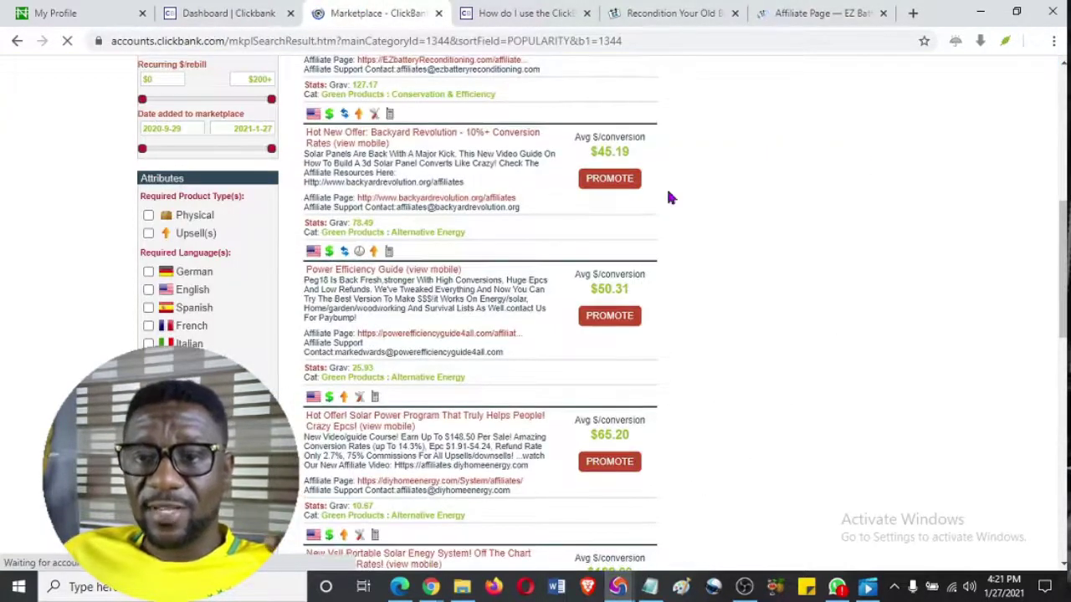
{"action": "scroll", "coordinate": [1046, 201], "scroll_direction": "up", "scroll_amount": 5}
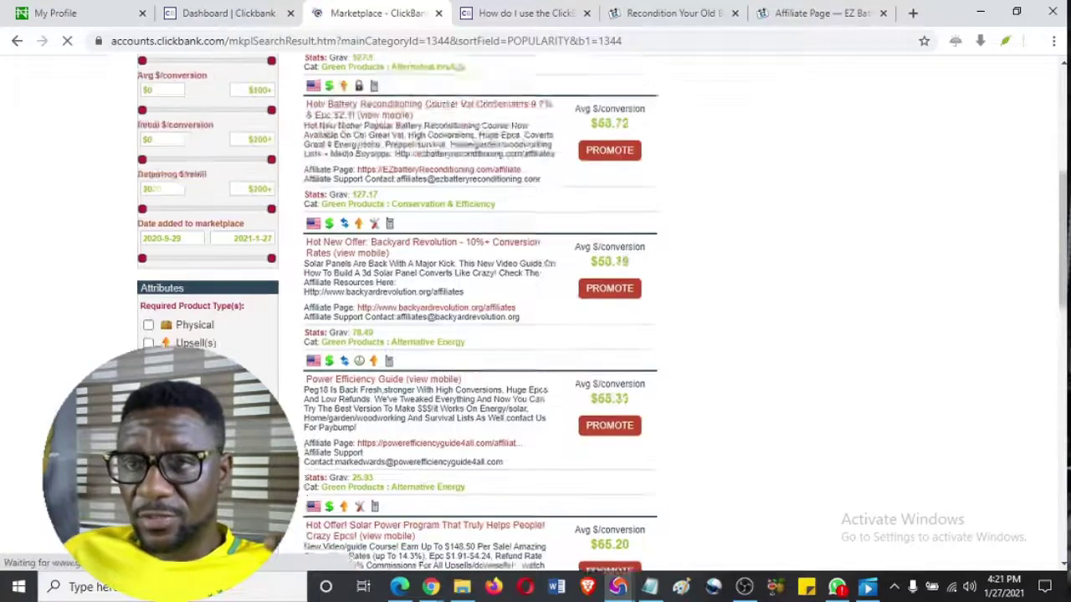
{"action": "scroll", "coordinate": [1040, 195], "scroll_direction": "down", "scroll_amount": 2}
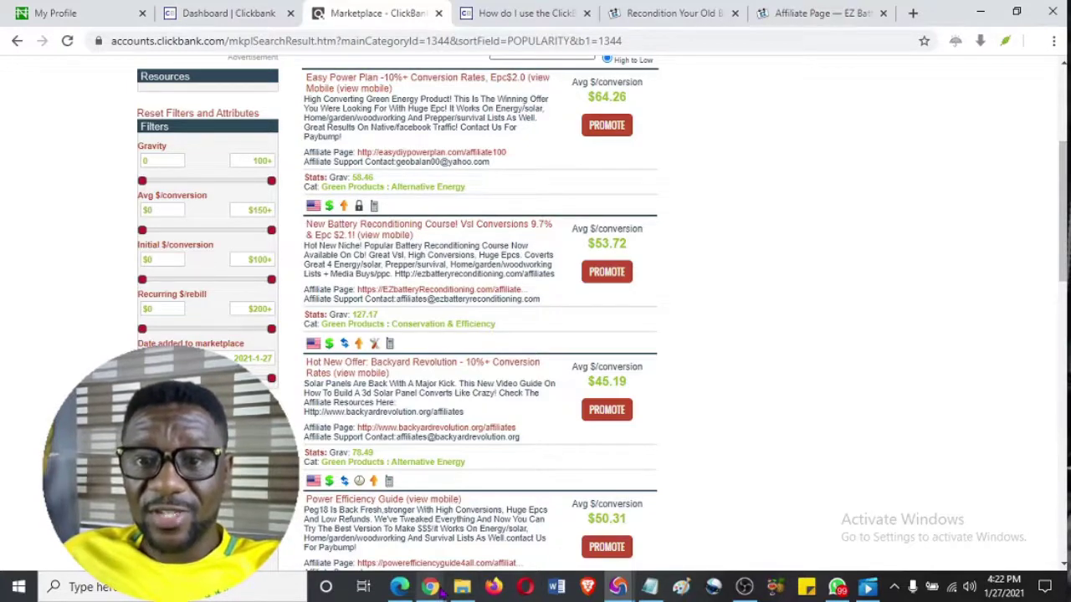
{"action": "mouse_move", "coordinate": [441, 592]}
{"action": "left_click", "coordinate": [386, 525]}
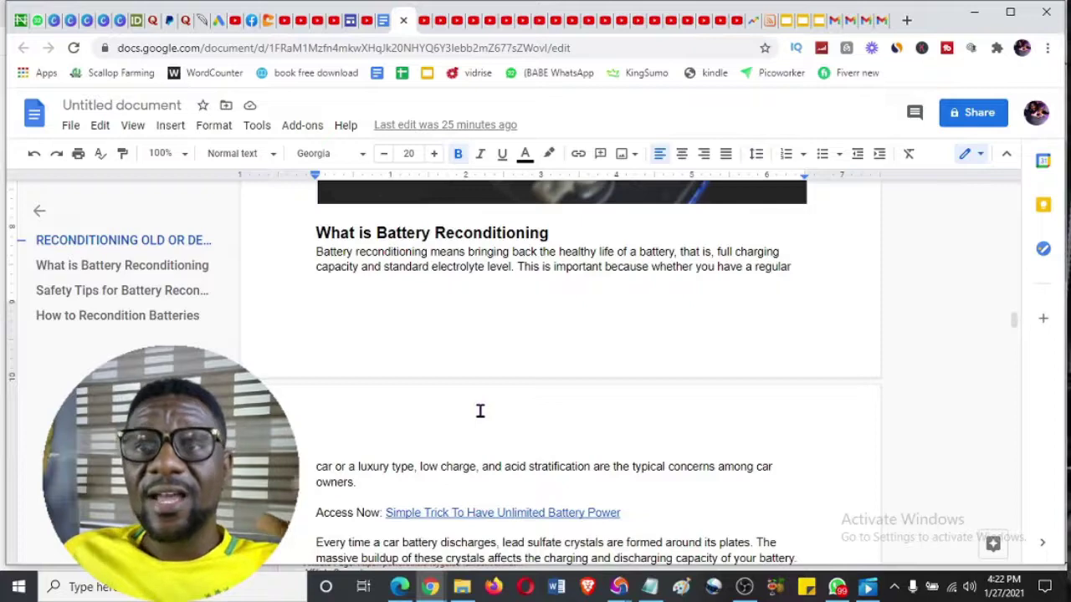
{"action": "mouse_move", "coordinate": [620, 592]}
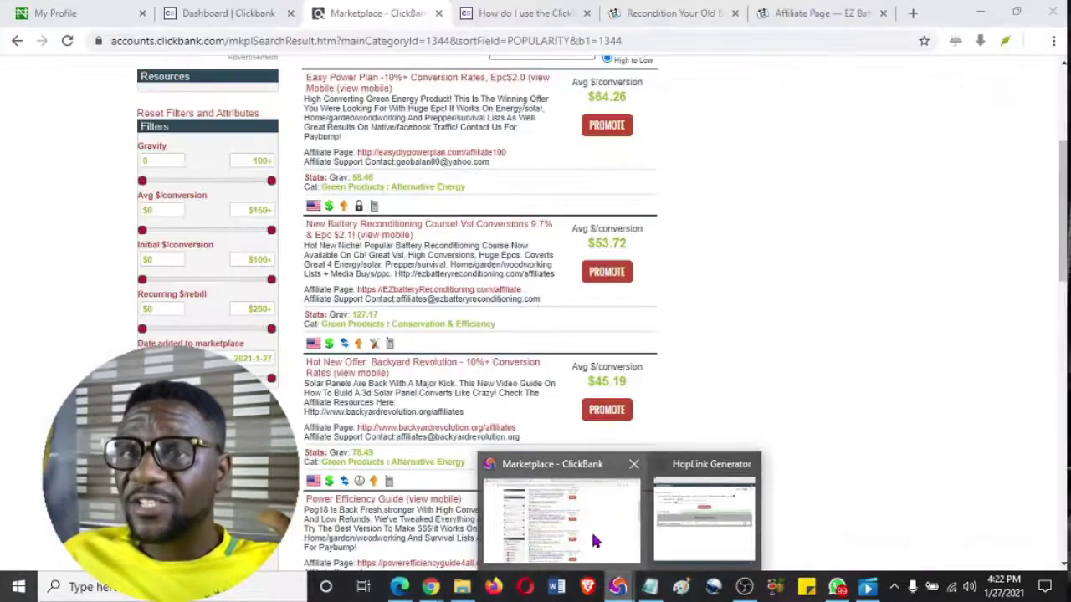
{"action": "left_click", "coordinate": [591, 530]}
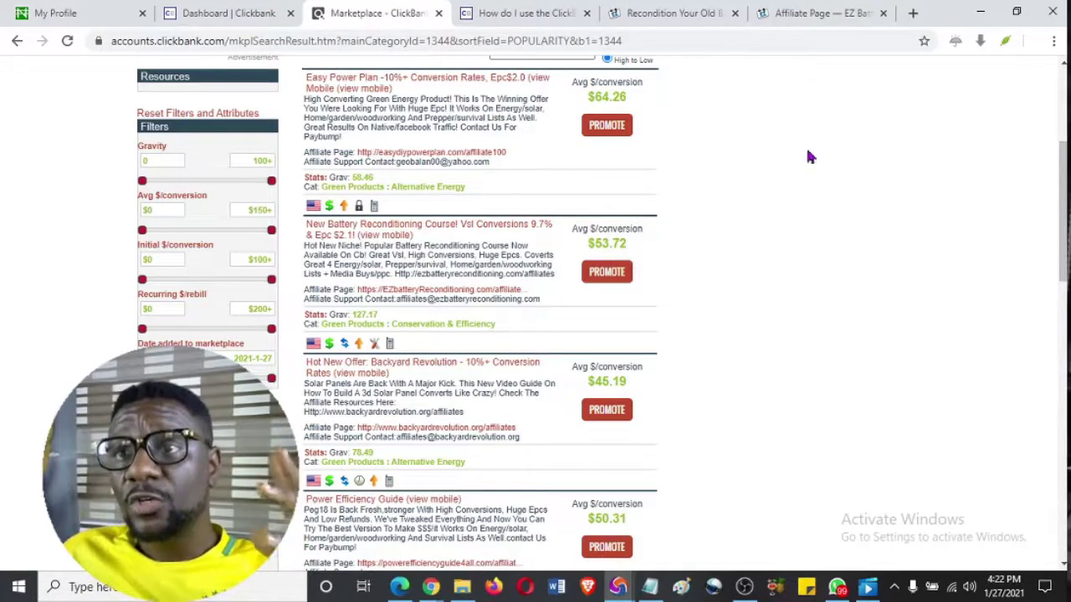
Review the EZ Battery Reconditioning affiliate page from the headline down to the email sign-up form
{"action": "left_click", "coordinate": [797, 15]}
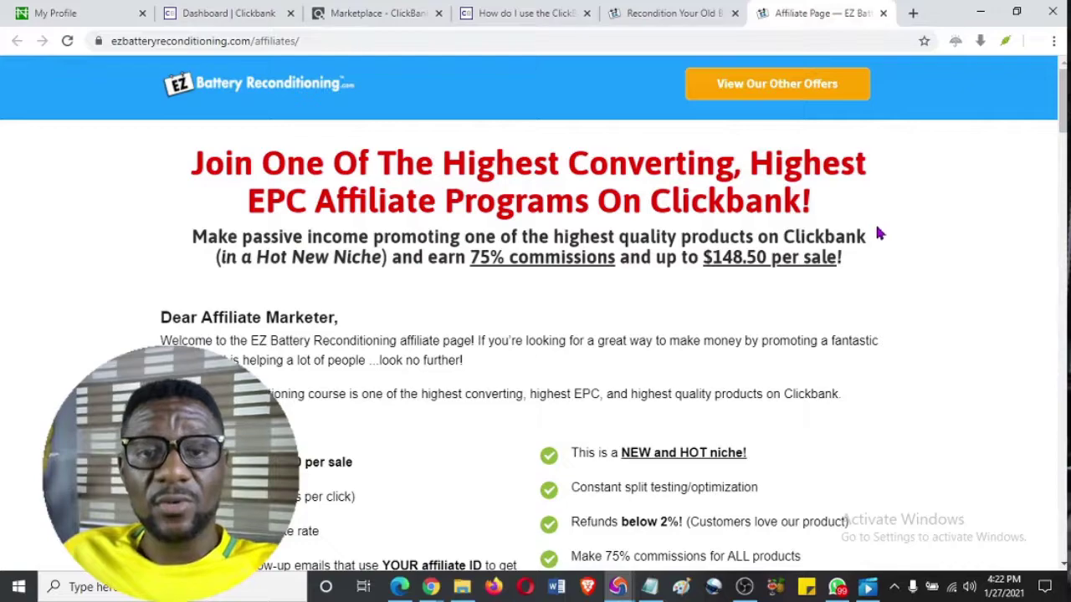
{"action": "scroll", "coordinate": [885, 234], "scroll_direction": "down", "scroll_amount": 5}
{"action": "scroll", "coordinate": [902, 245], "scroll_direction": "up", "scroll_amount": 5}
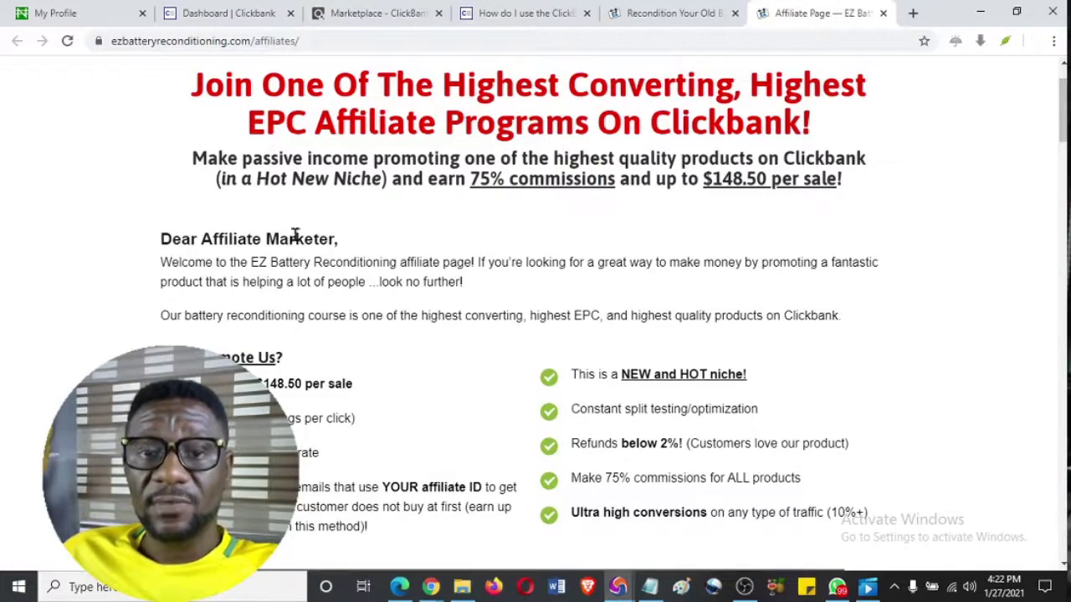
{"action": "left_click_drag", "start_coordinate": [1063, 111], "coordinate": [1063, 138]}
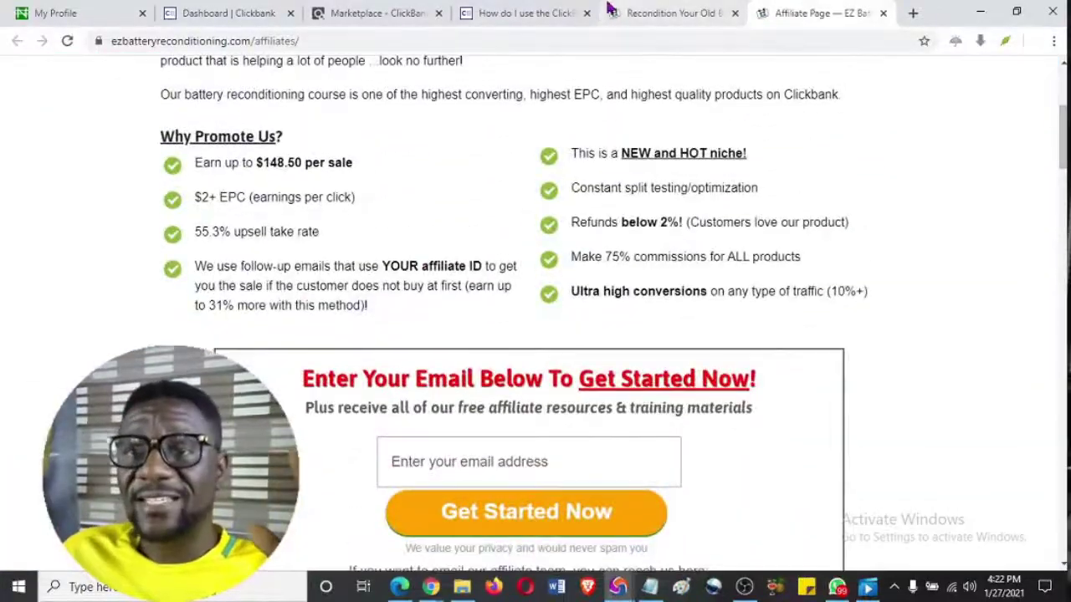
Review the EZ Battery Reconditioning sales page down to the customer testimonials and close the floating presentation video
{"action": "left_click", "coordinate": [655, 11]}
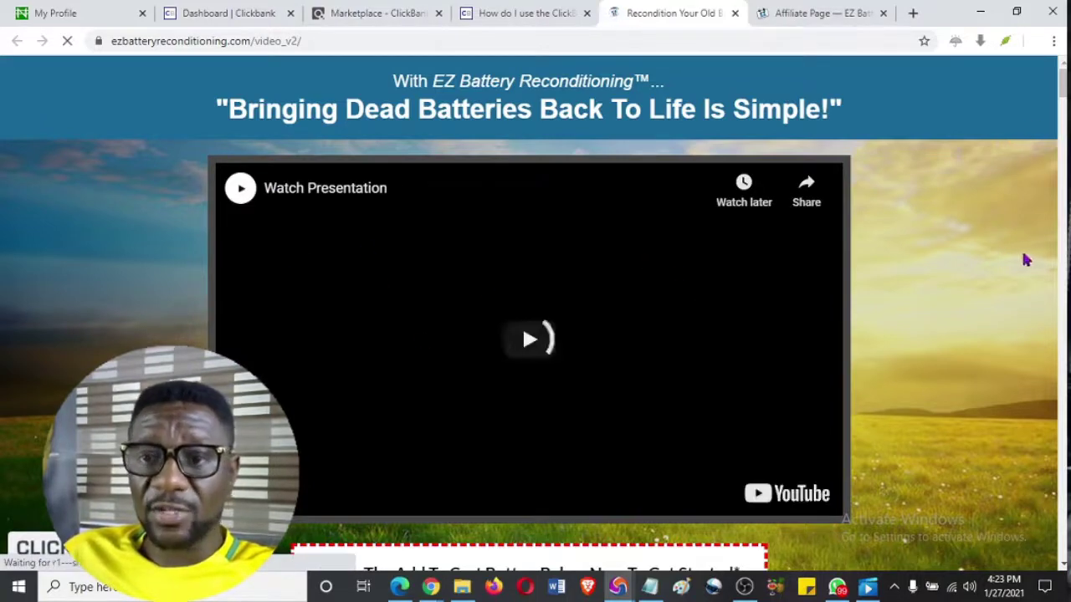
{"action": "scroll", "coordinate": [1065, 138], "scroll_direction": "down", "scroll_amount": 3}
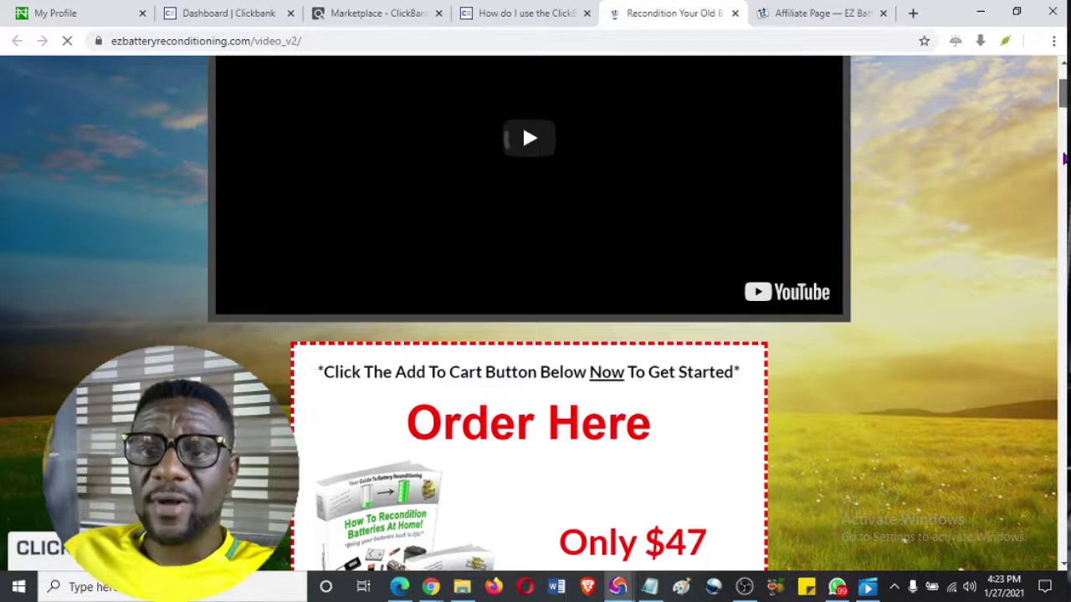
{"action": "scroll", "coordinate": [1064, 150], "scroll_direction": "down", "scroll_amount": 5}
{"action": "scroll", "coordinate": [1063, 194], "scroll_direction": "down", "scroll_amount": 5}
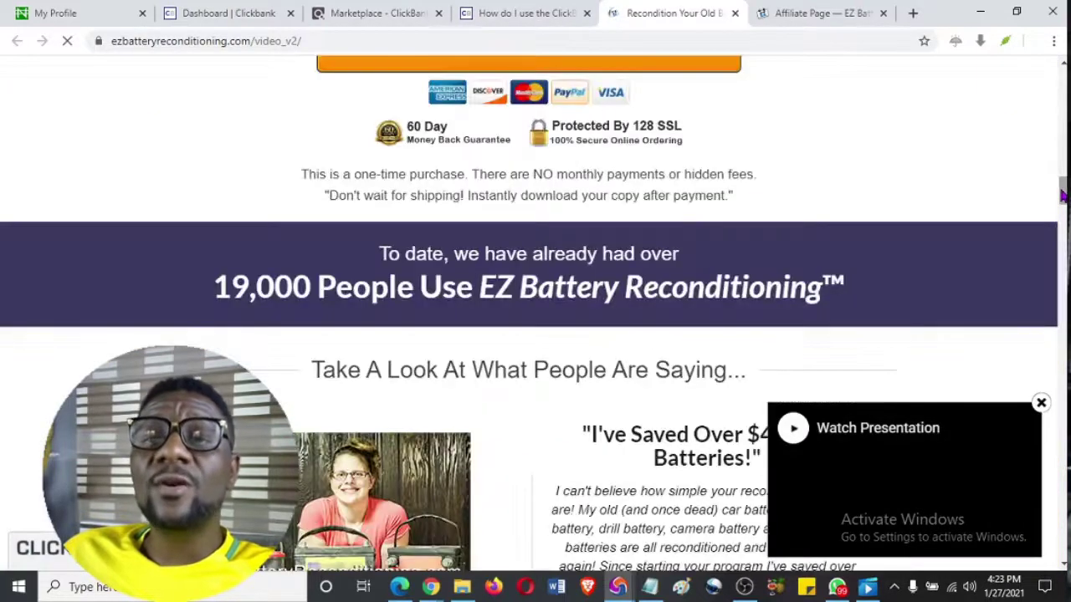
{"action": "left_click", "coordinate": [1041, 405]}
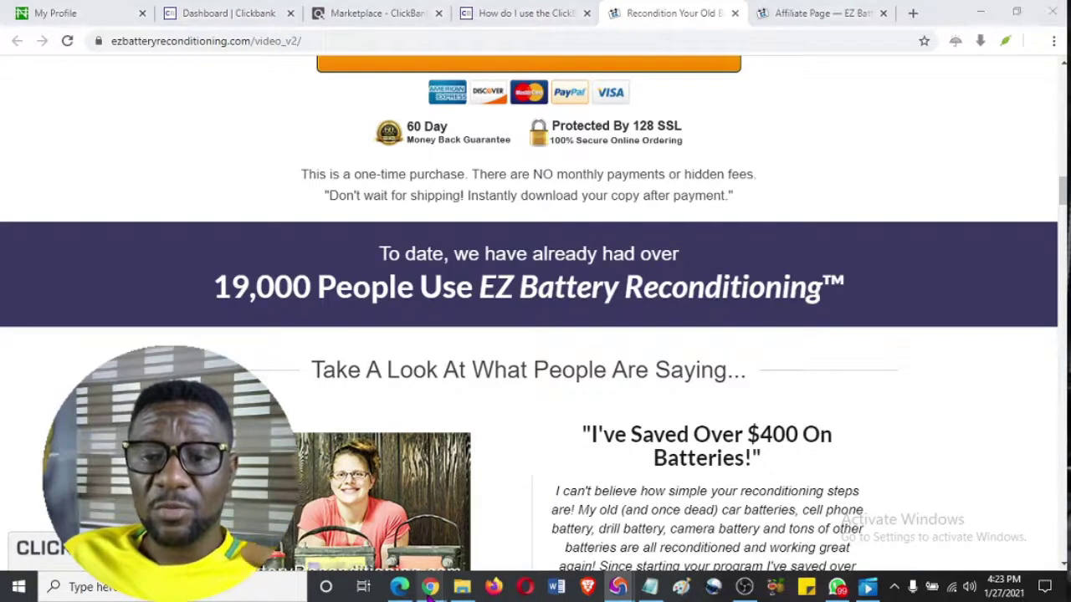
Switch to the battery article in Google Docs and check the destination of the "Simple Trick To Have Unlimited Battery Power" link
{"action": "mouse_move", "coordinate": [428, 590]}
{"action": "left_click", "coordinate": [405, 539]}
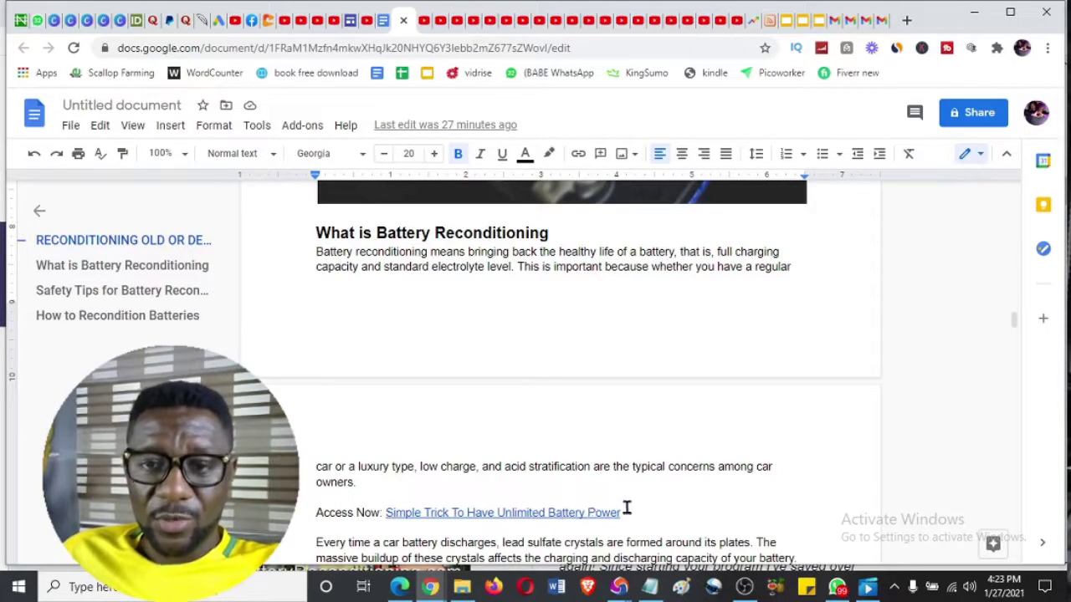
{"action": "left_click_drag", "start_coordinate": [620, 513], "coordinate": [444, 508]}
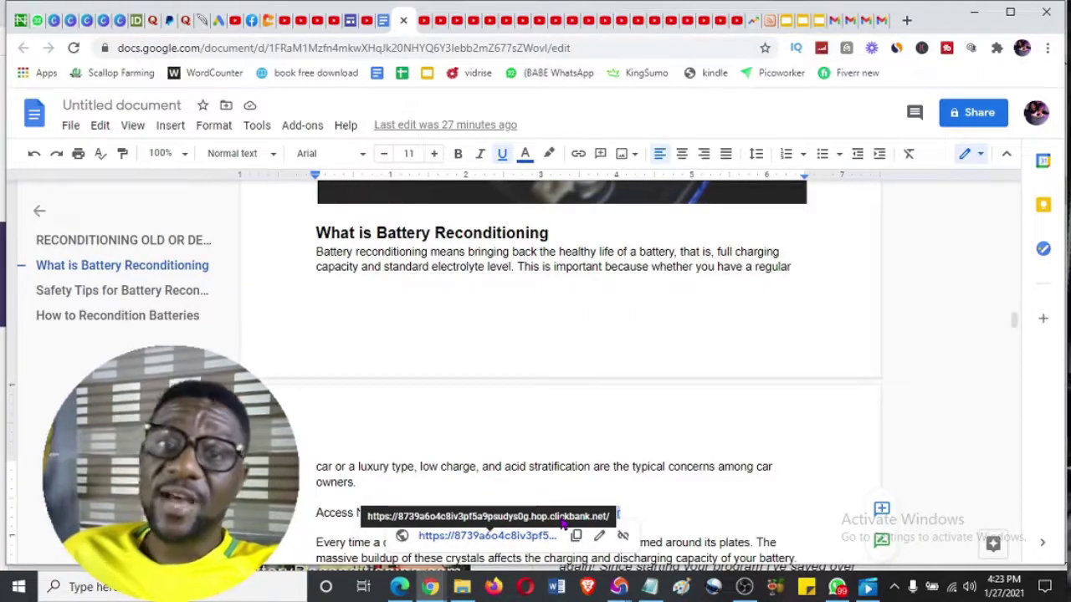
{"action": "left_click", "coordinate": [646, 350]}
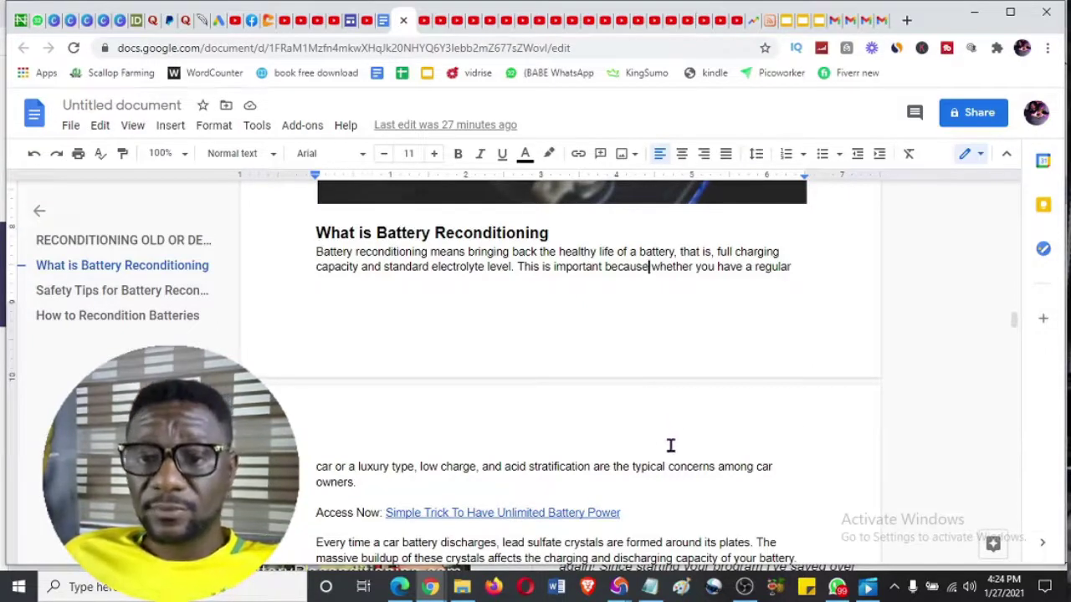
Read on to the end of the safety tips and check the destination of the "Trick to Recondition Batteries" link
{"action": "scroll", "coordinate": [665, 439], "scroll_direction": "down", "scroll_amount": 3}
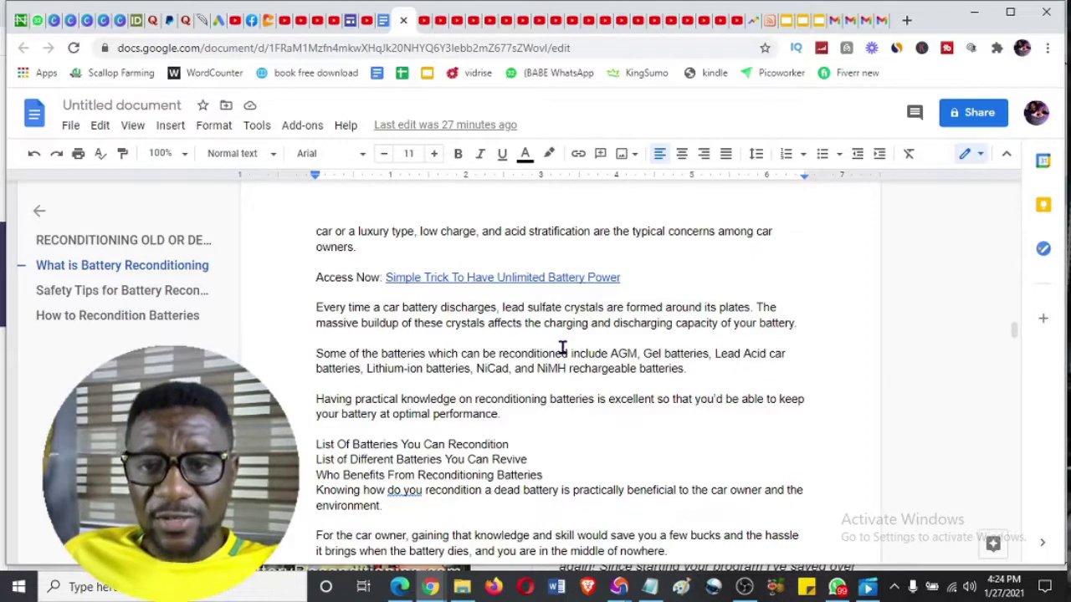
{"action": "scroll", "coordinate": [562, 348], "scroll_direction": "down", "scroll_amount": 5}
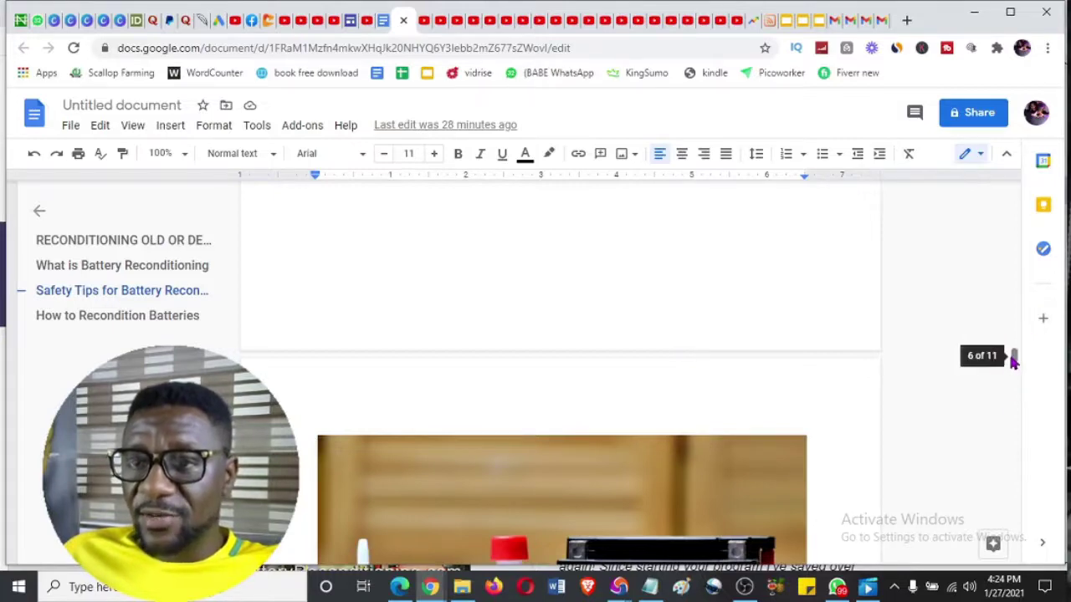
{"action": "left_click_drag", "start_coordinate": [1015, 359], "coordinate": [1015, 385]}
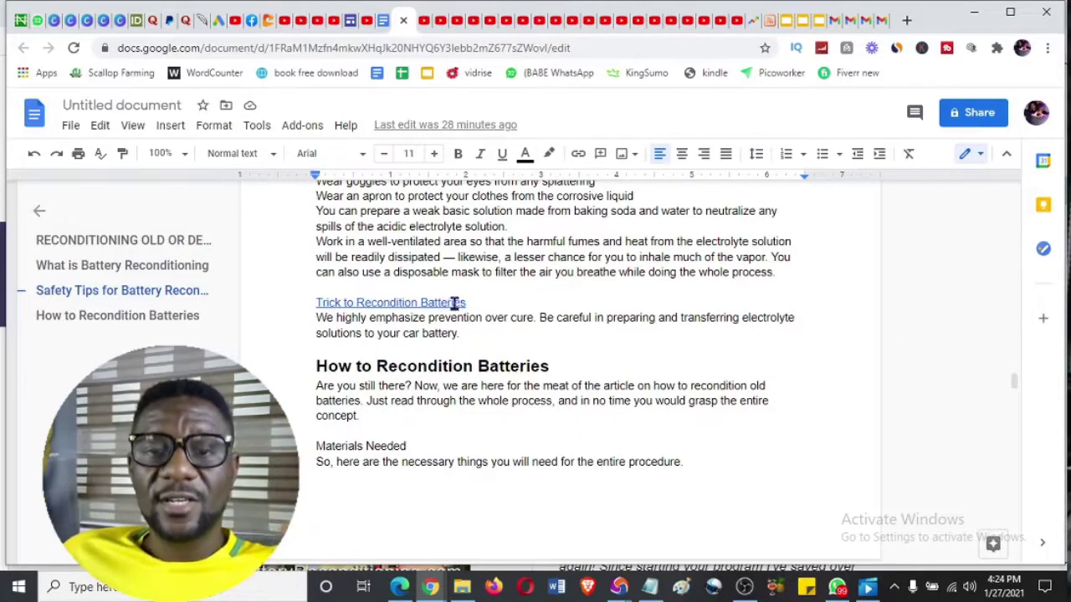
{"action": "left_click_drag", "start_coordinate": [467, 303], "coordinate": [405, 303]}
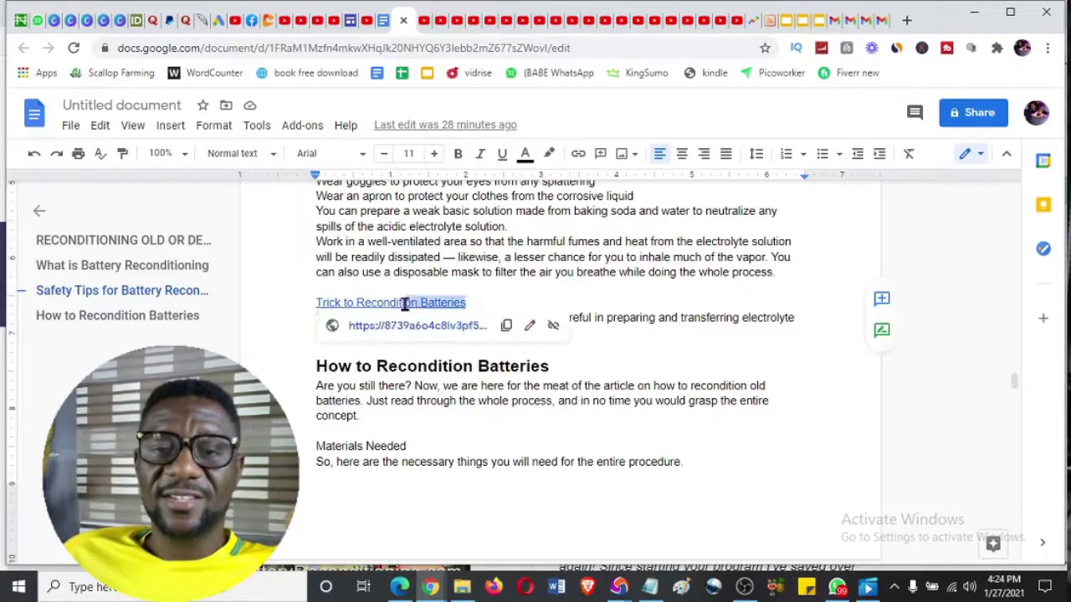
{"action": "left_click", "coordinate": [599, 350]}
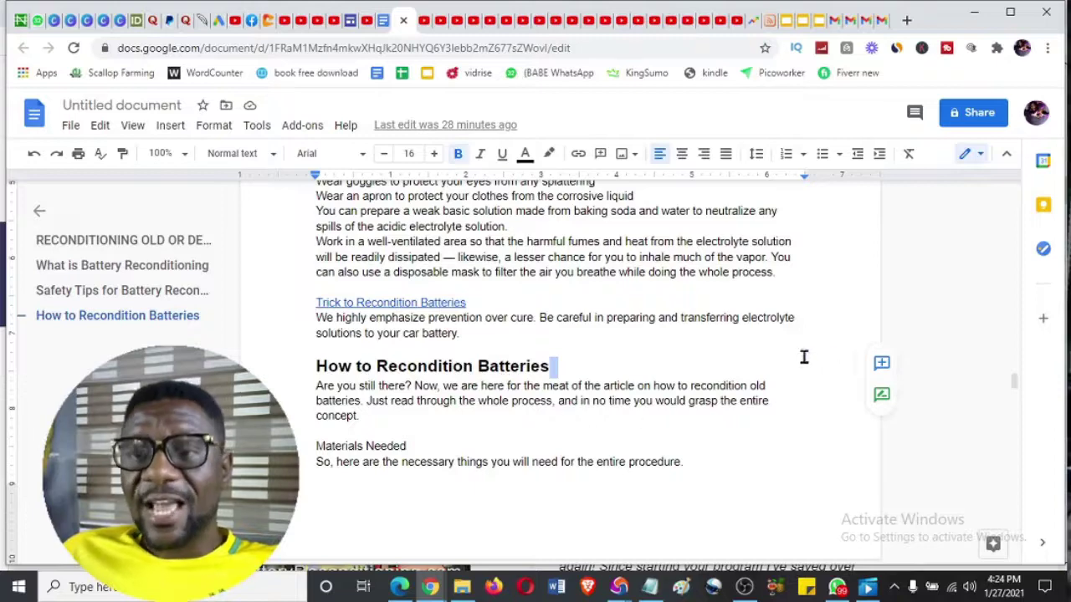
{"action": "left_click", "coordinate": [827, 381]}
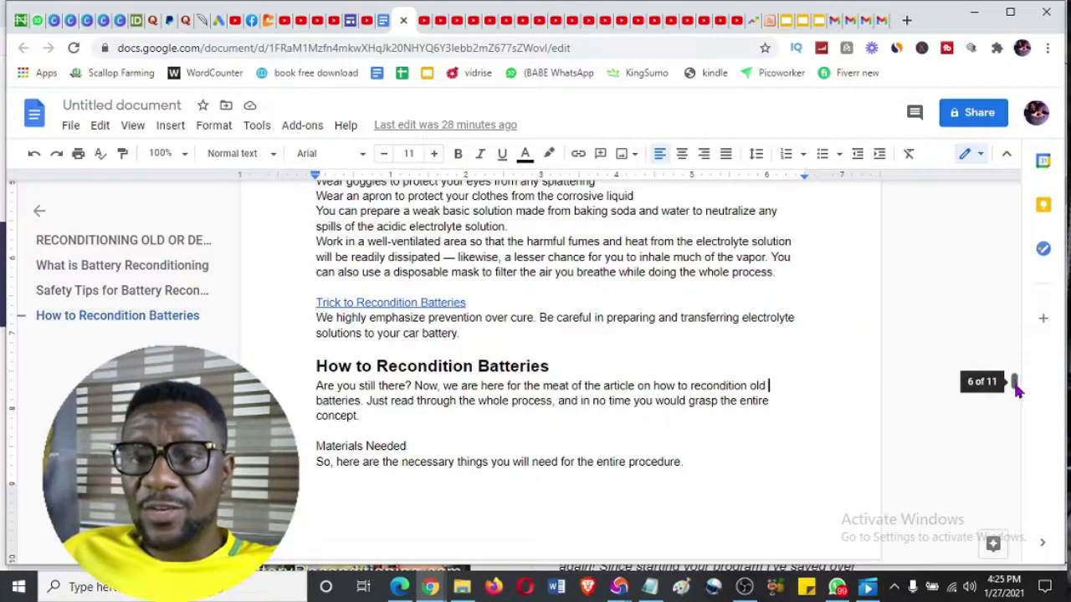
Review the reconditioning steps and check the destination of the "Battery Restoration Trick" link above the Frequently Asked Questions
{"action": "left_click_drag", "start_coordinate": [1014, 385], "coordinate": [1014, 449]}
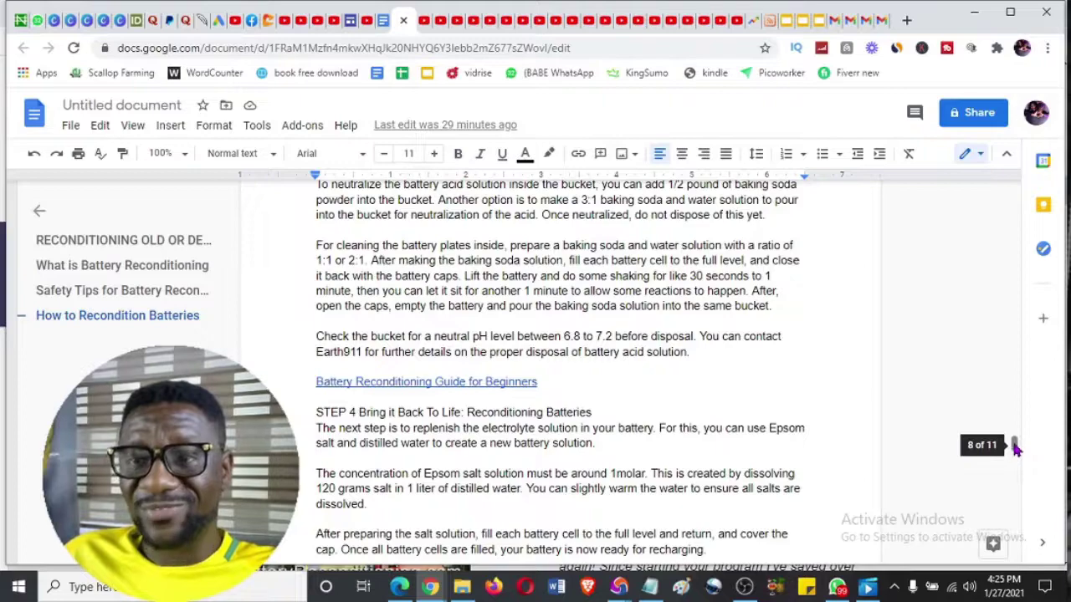
{"action": "left_click_drag", "start_coordinate": [1014, 449], "coordinate": [1009, 478]}
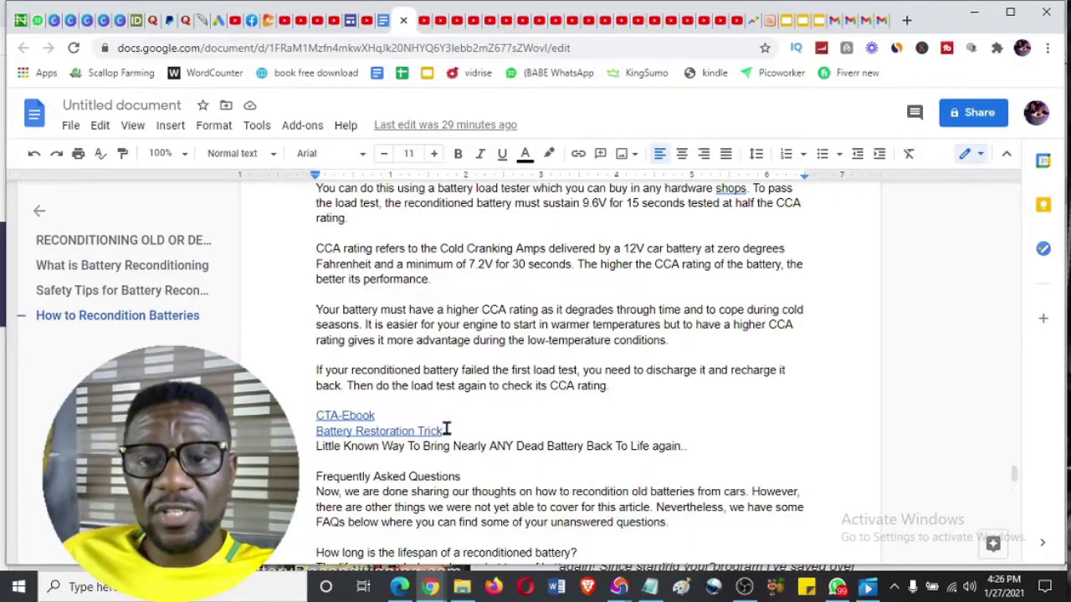
{"action": "left_click_drag", "start_coordinate": [445, 431], "coordinate": [396, 431]}
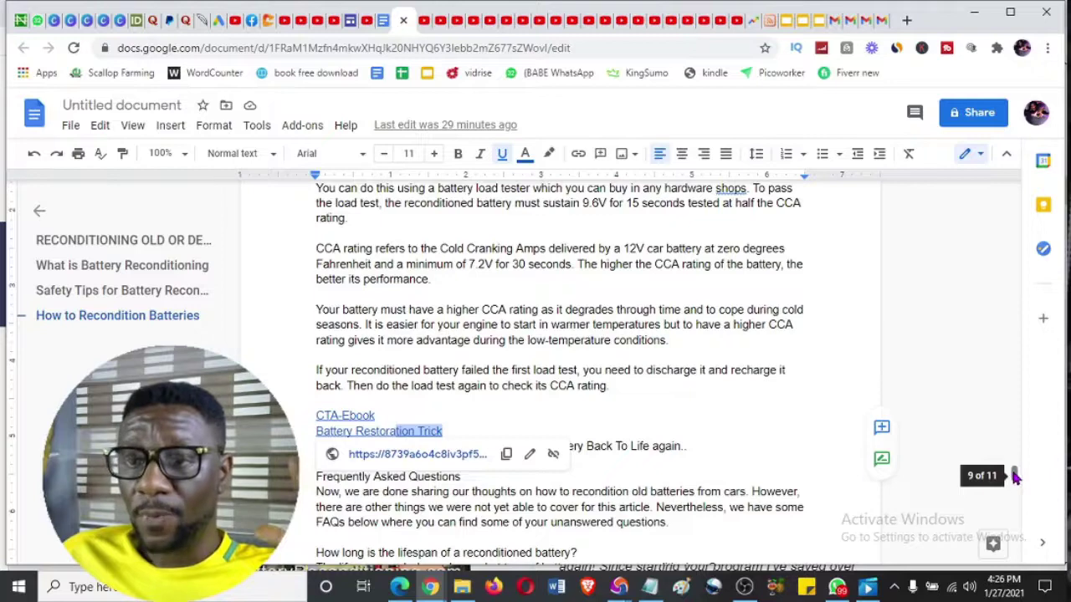
Format the "Frequently Asked Questions" line as a bold heading with font size 15
{"action": "left_click_drag", "start_coordinate": [1015, 479], "coordinate": [1015, 489]}
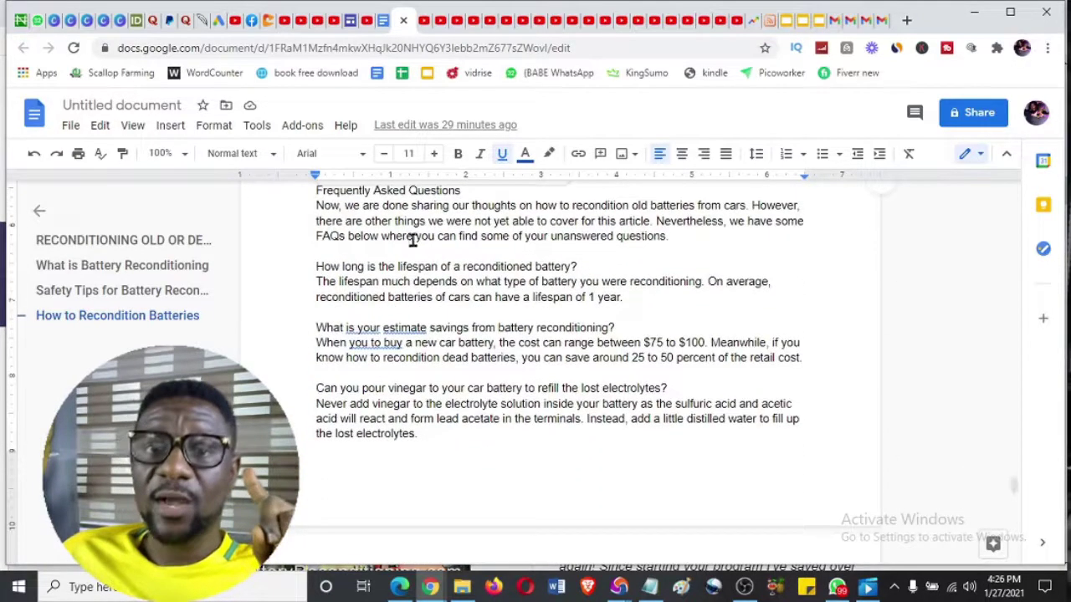
{"action": "left_click_drag", "start_coordinate": [316, 192], "coordinate": [466, 192]}
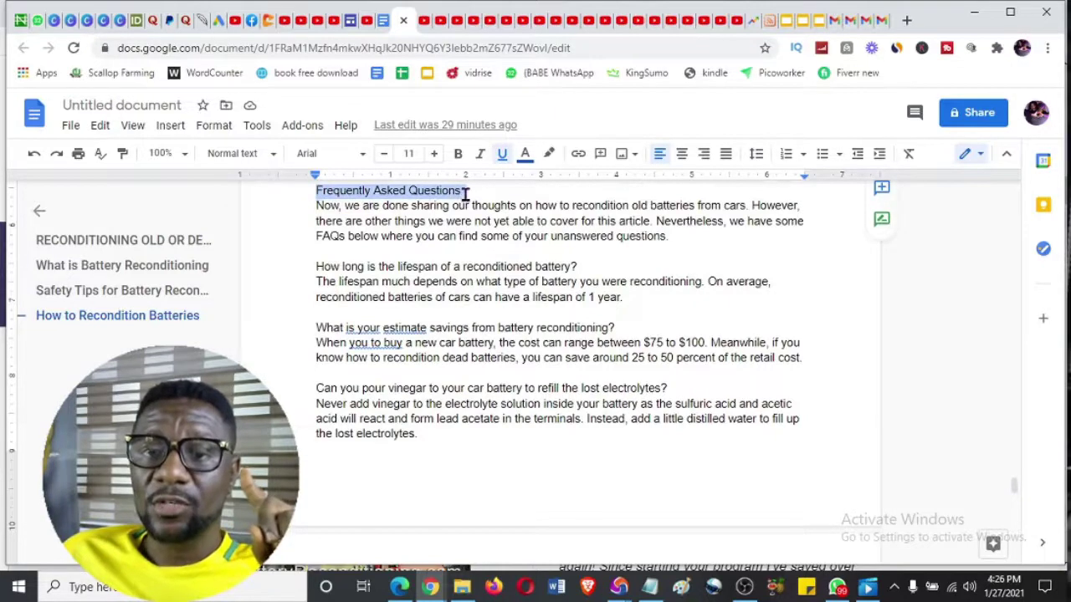
{"action": "left_click", "coordinate": [434, 153]}
{"action": "left_click", "coordinate": [435, 153]}
{"action": "left_click", "coordinate": [458, 155]}
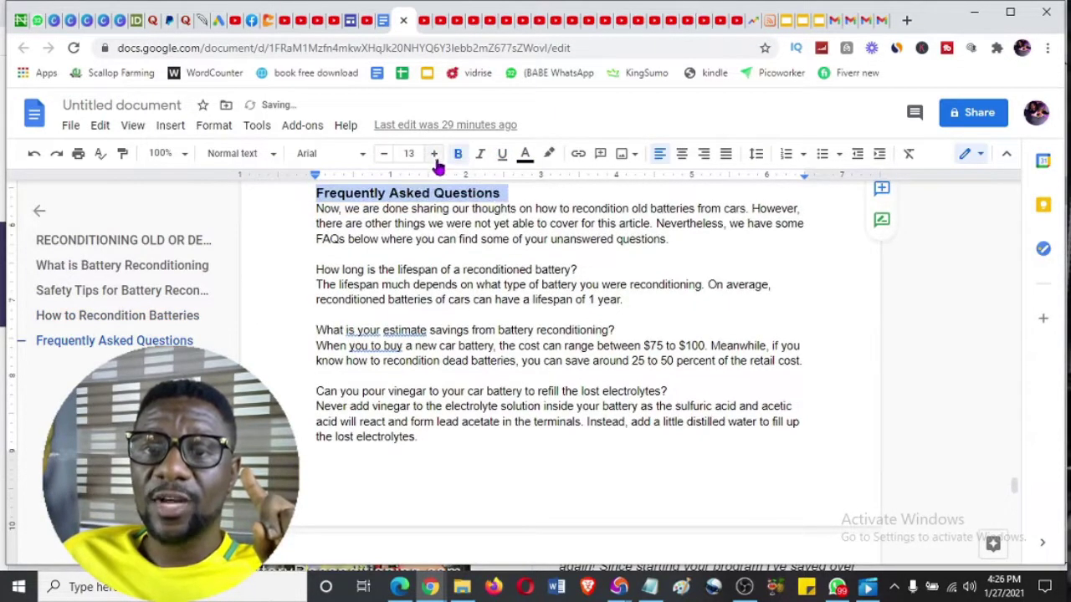
{"action": "left_click", "coordinate": [435, 155]}
{"action": "left_click", "coordinate": [434, 157]}
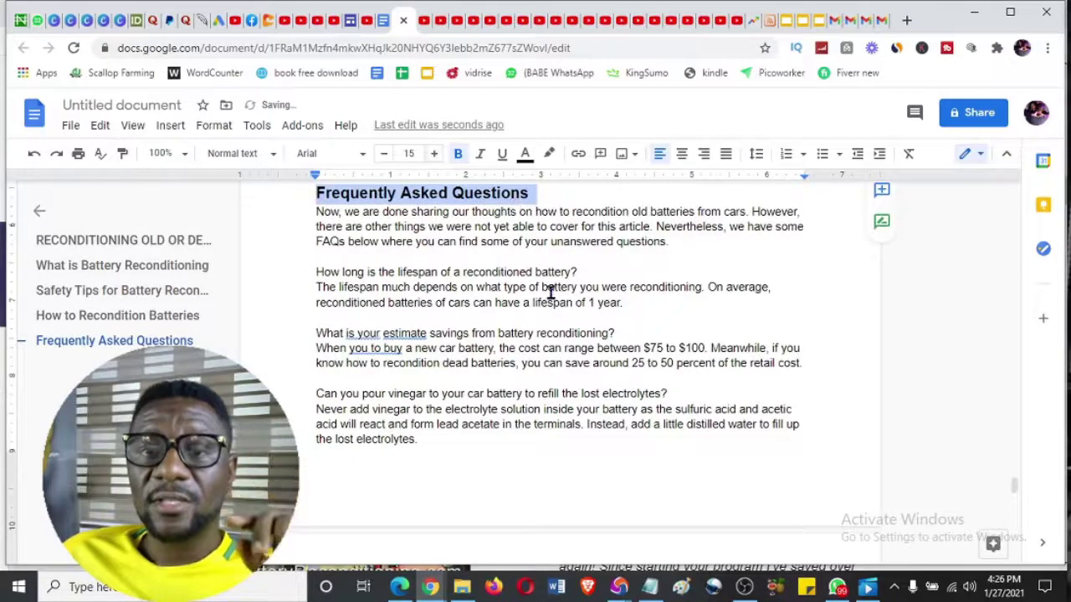
{"action": "left_click", "coordinate": [549, 287]}
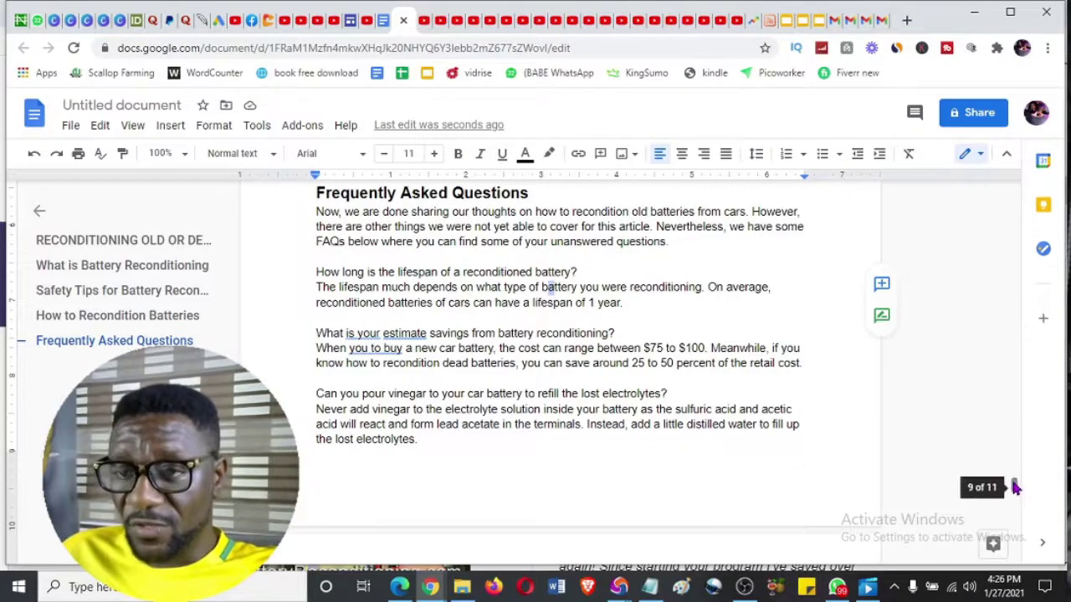
Above the FAQ about battery life with the lights on, add the lines "DO YOU HAVE MORE QUESTIONS" and "CLICK HERE FOR ANSWERS"
{"action": "left_click_drag", "start_coordinate": [1016, 497], "coordinate": [1019, 505]}
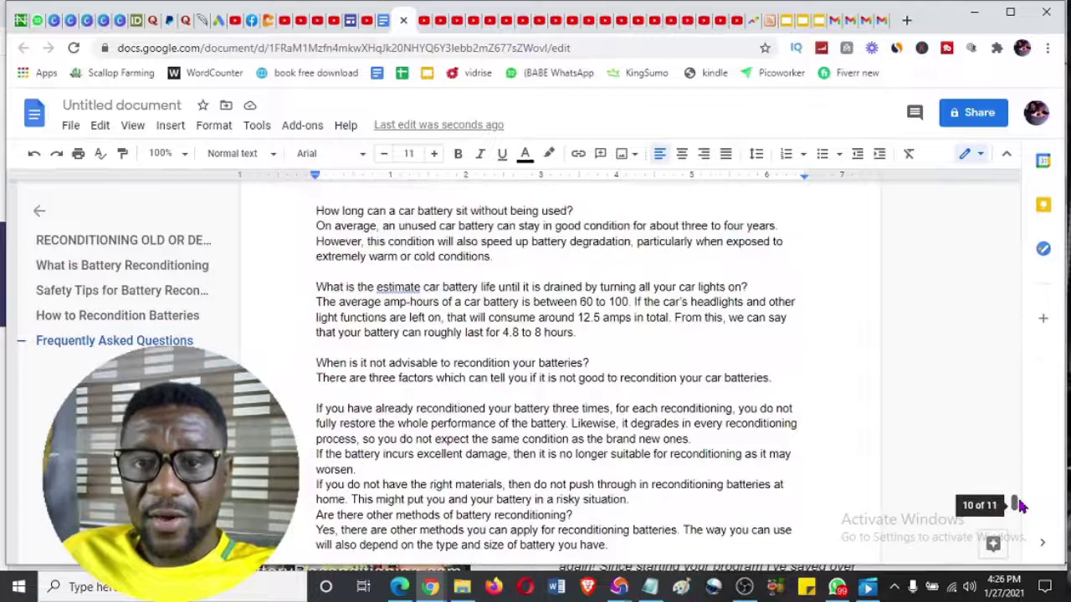
{"action": "left_click", "coordinate": [505, 269]}
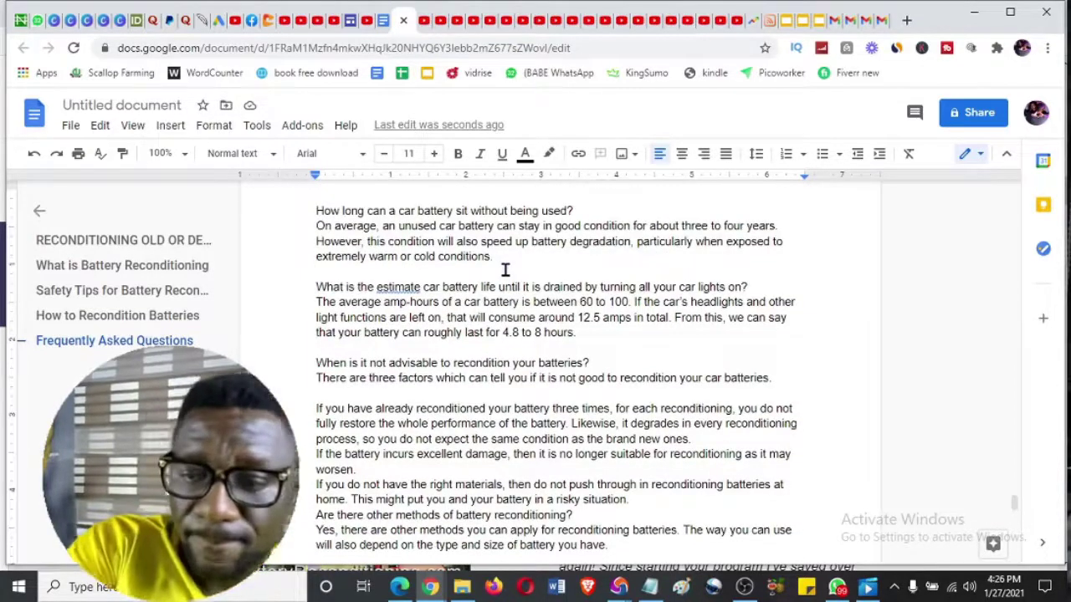
{"action": "key", "text": "Return"}
{"action": "type", "text": "DO "}
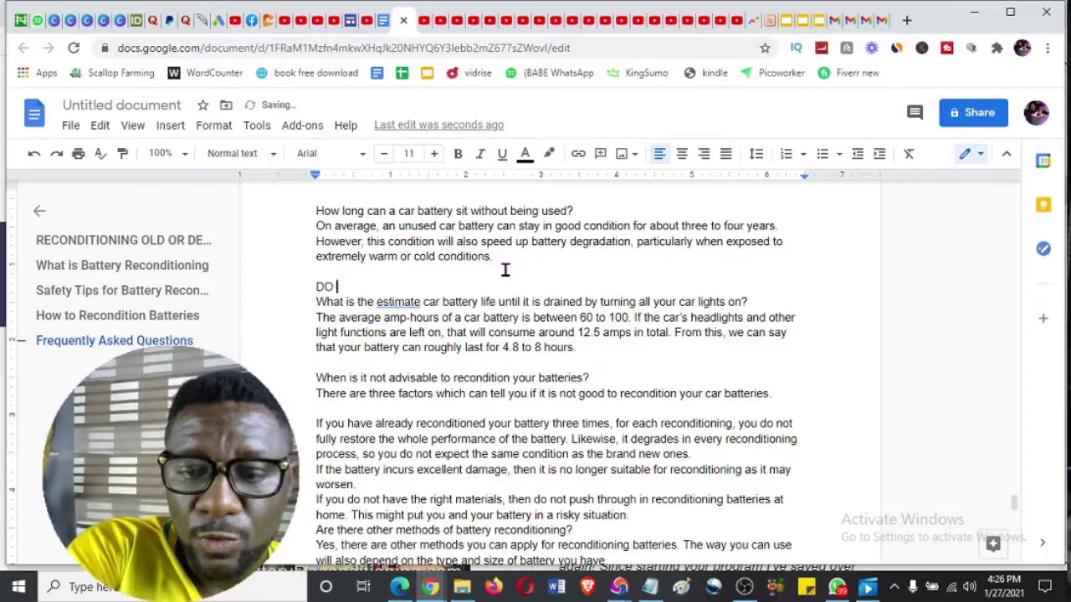
{"action": "type", "text": "YOU HAVE MORE"}
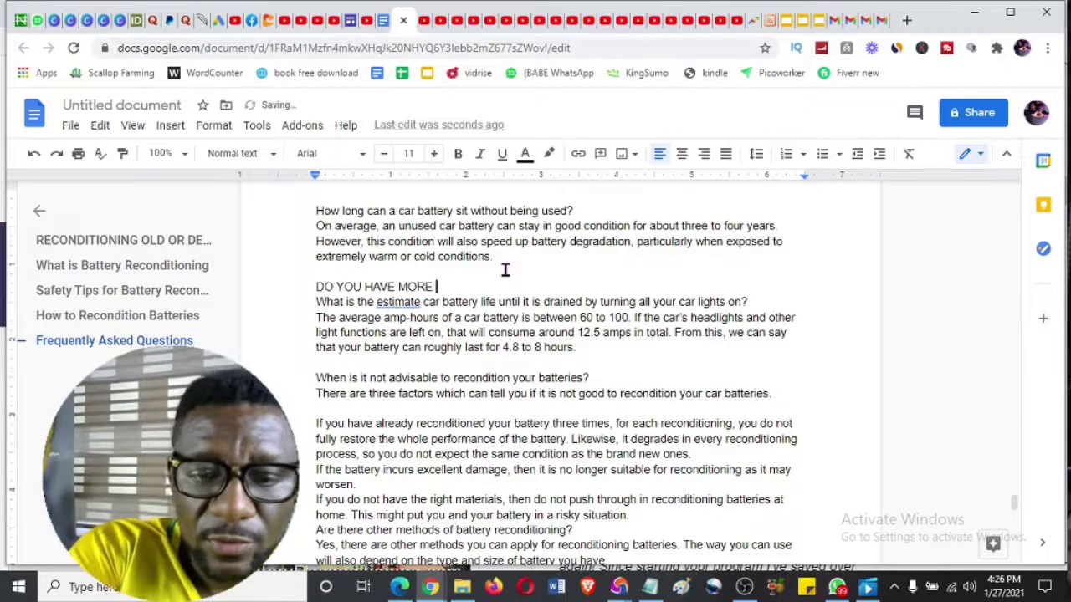
{"action": "type", "text": " QUESTIONS"}
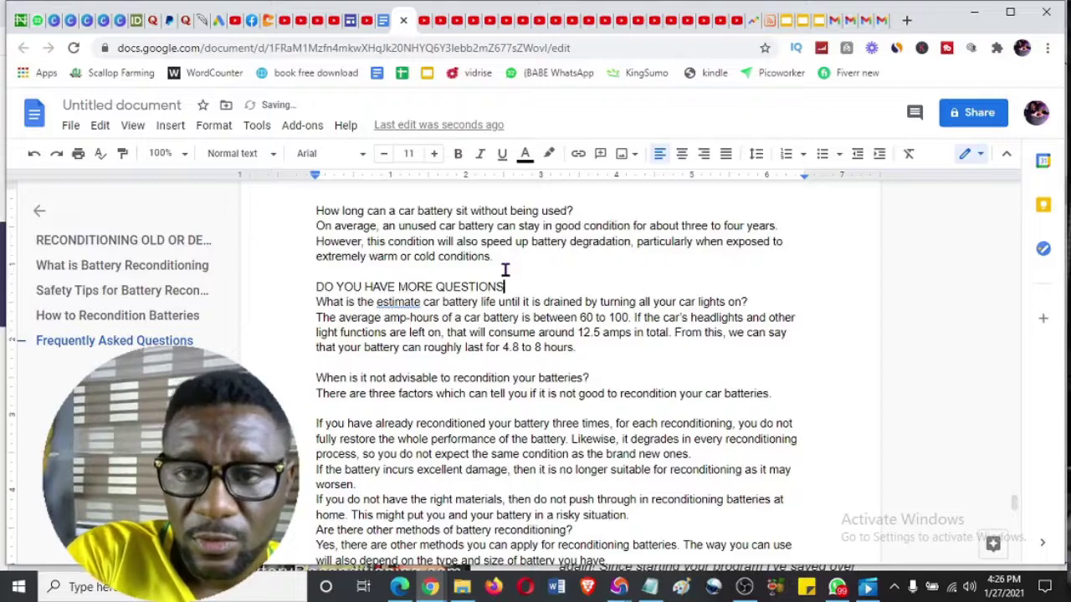
{"action": "key", "text": "Return"}
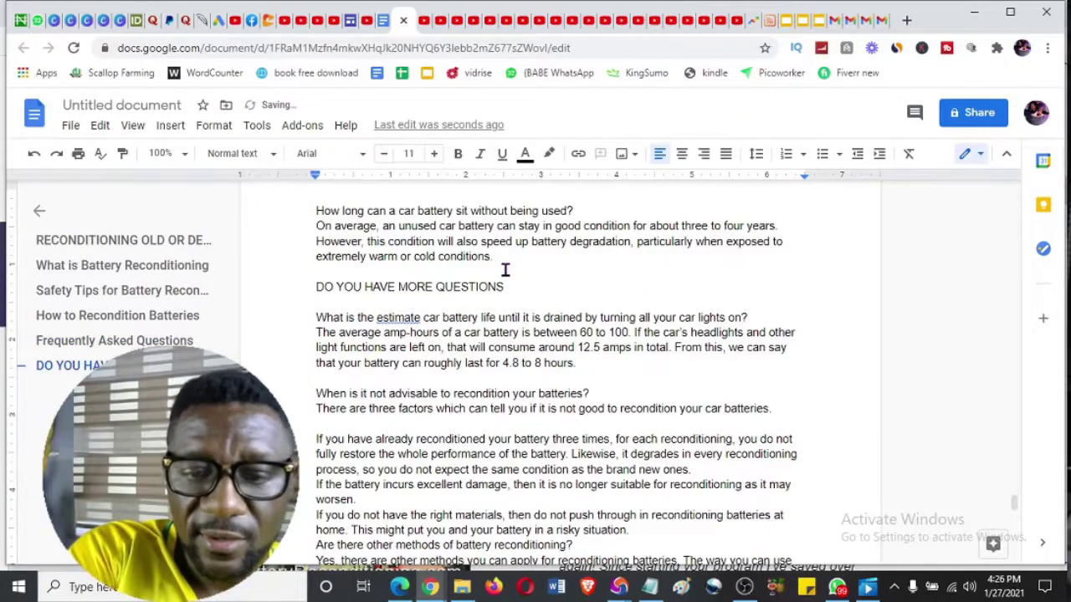
{"action": "type", "text": "CLI"}
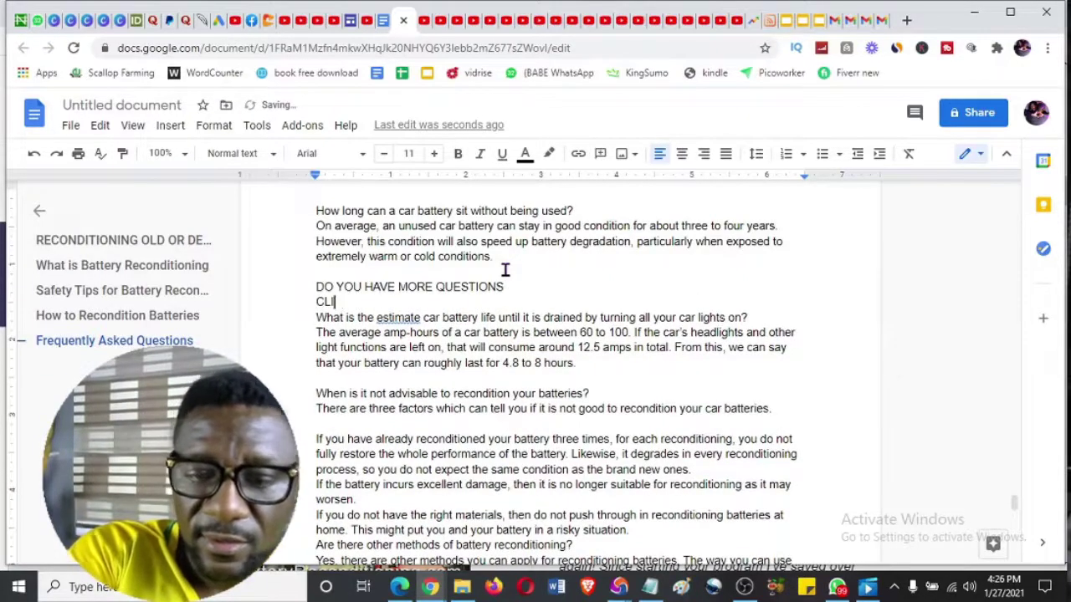
{"action": "type", "text": "CK HERE FO"}
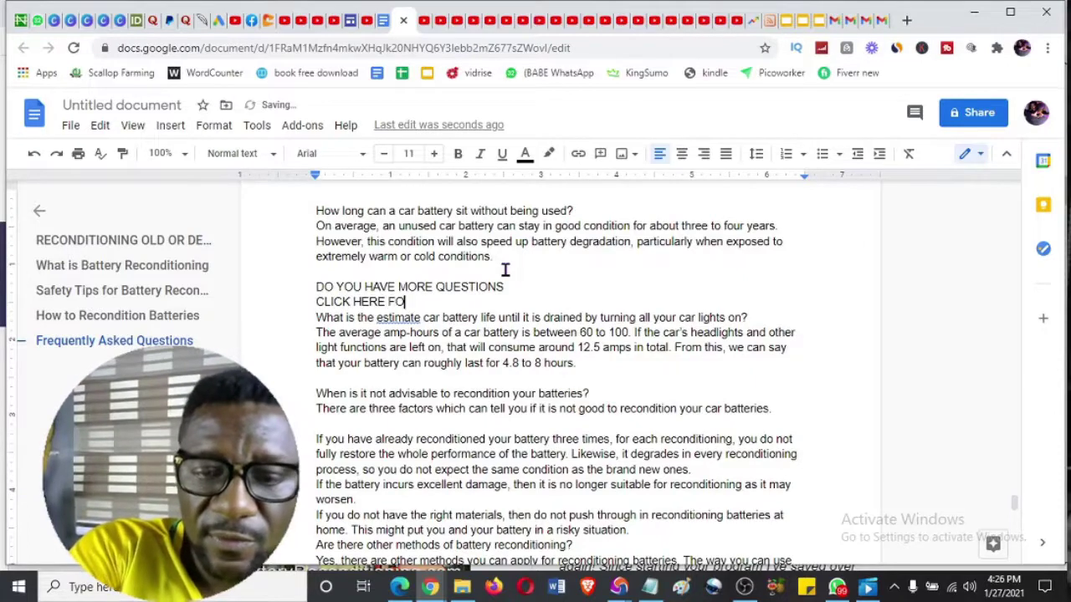
{"action": "type", "text": "R ANSWERS"}
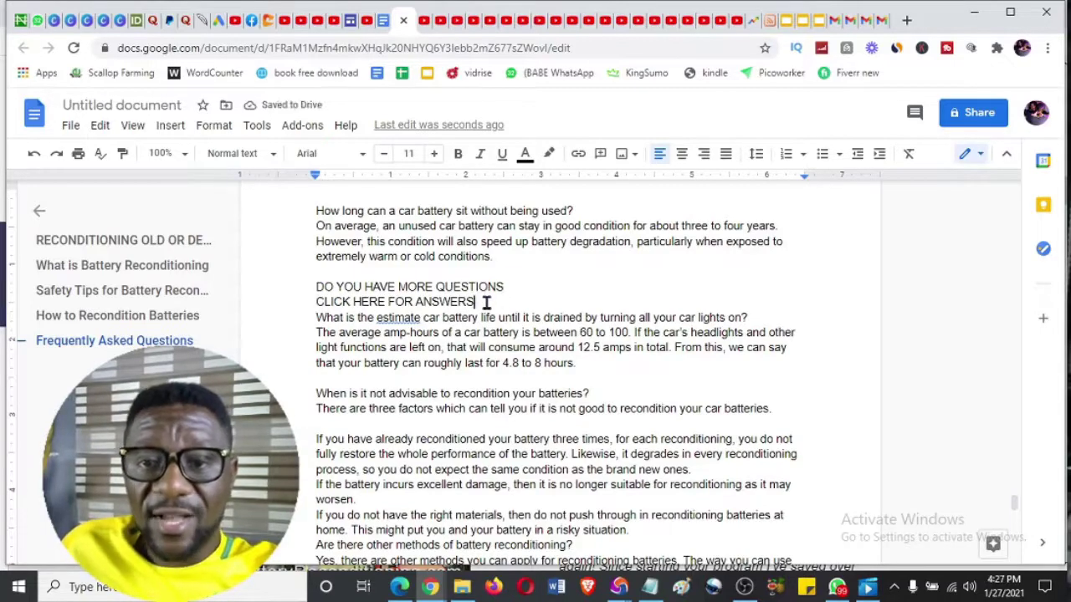
Copy the encrypted HopLink from the ClickBank HopLink Generator window for the new two-line call to action and return to the article
{"action": "left_click_drag", "start_coordinate": [474, 302], "coordinate": [311, 285]}
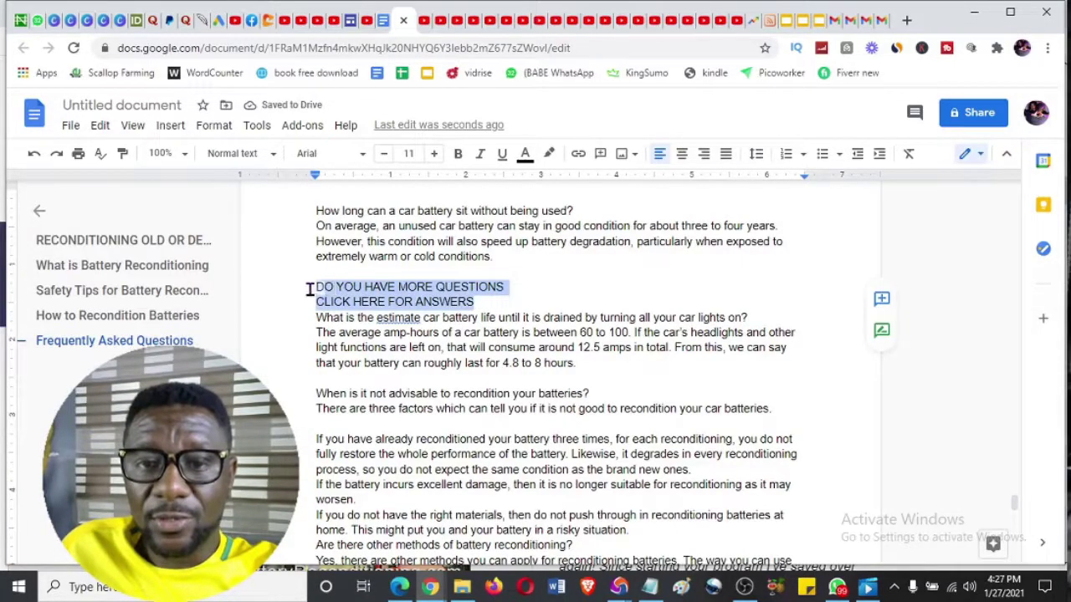
{"action": "left_click", "coordinate": [579, 157]}
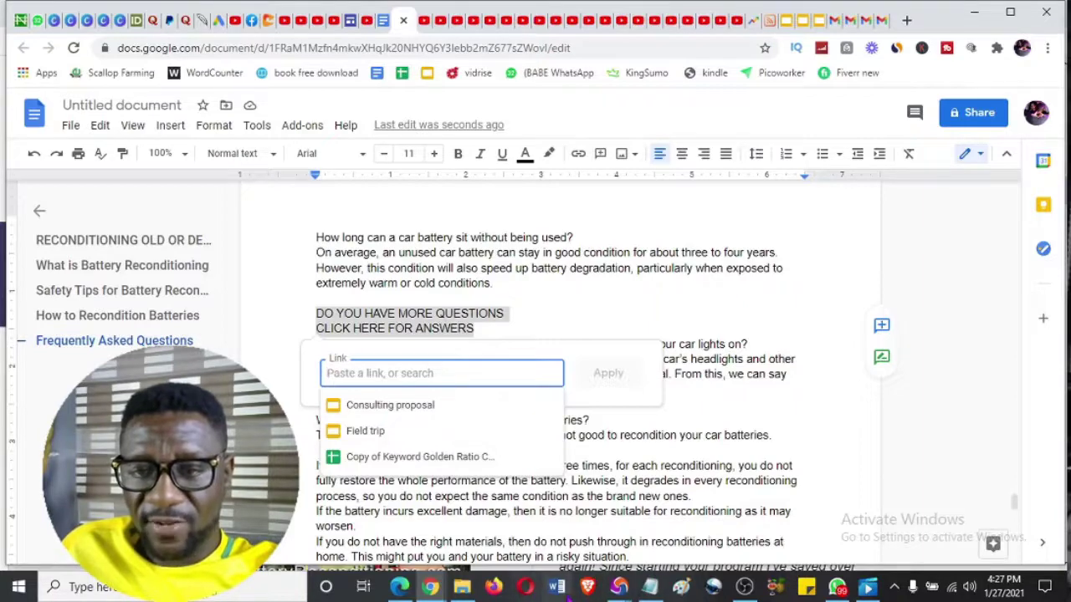
{"action": "mouse_move", "coordinate": [618, 587]}
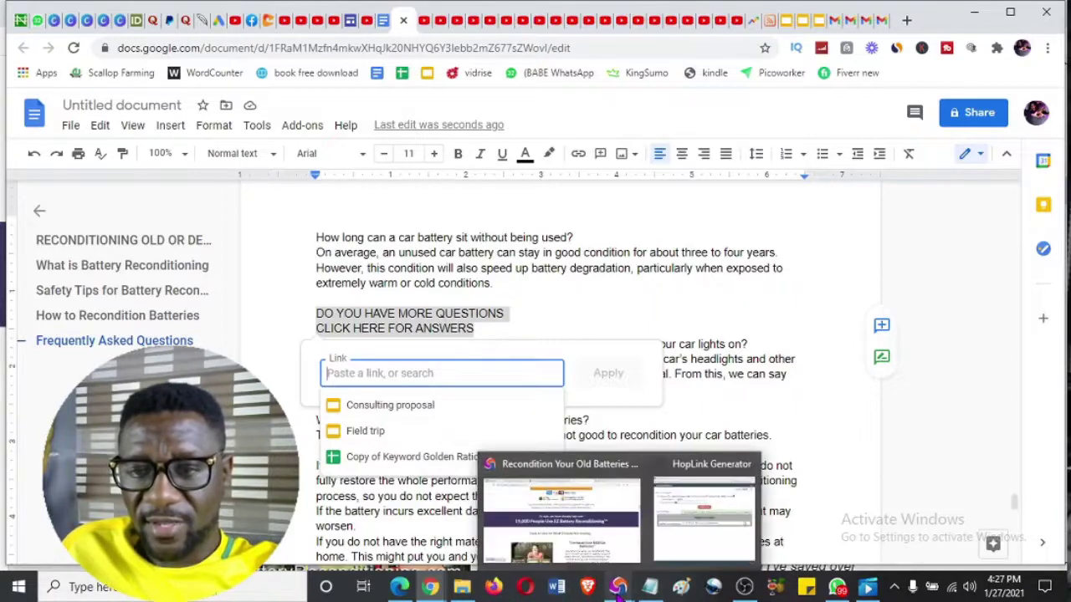
{"action": "left_click", "coordinate": [679, 523]}
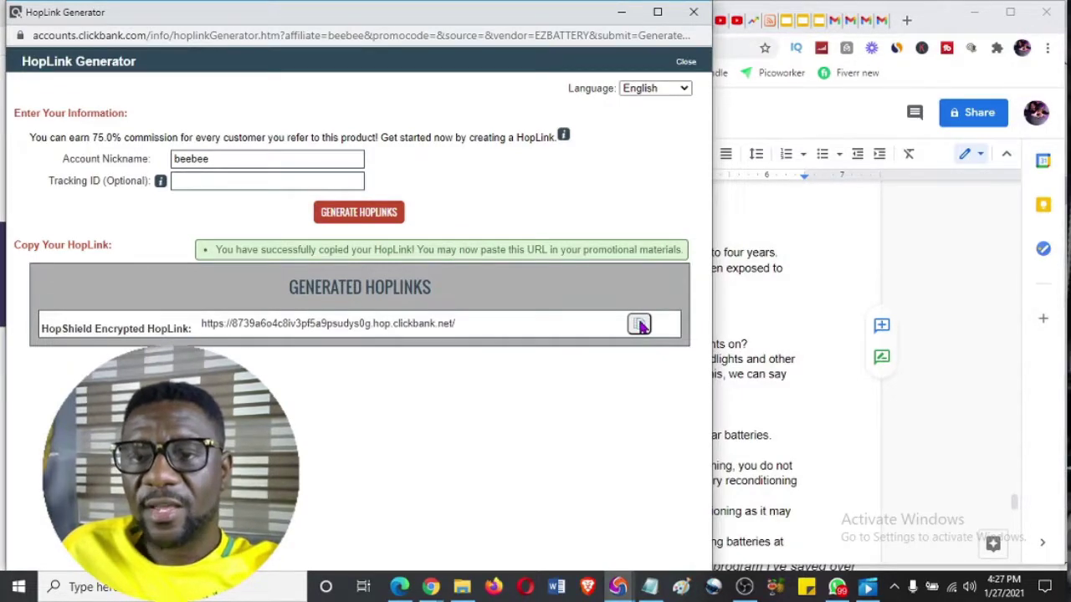
{"action": "left_click", "coordinate": [824, 328]}
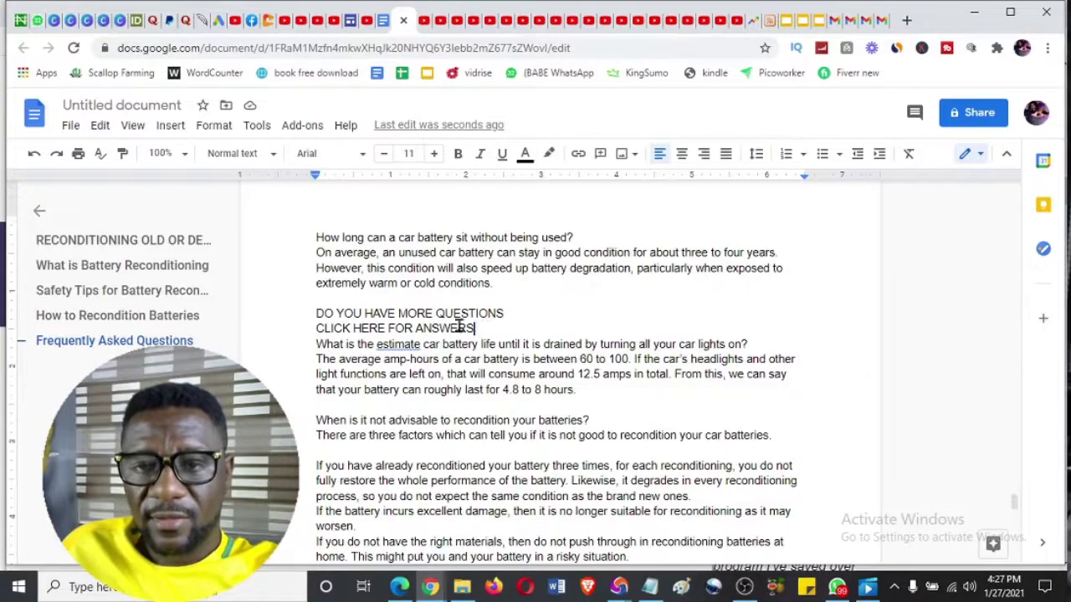
Link the "DO YOU HAVE MORE QUESTIONS" and "CLICK HERE FOR ANSWERS" lines to the copied ClickBank HopLink
{"action": "left_click_drag", "start_coordinate": [462, 328], "coordinate": [317, 312]}
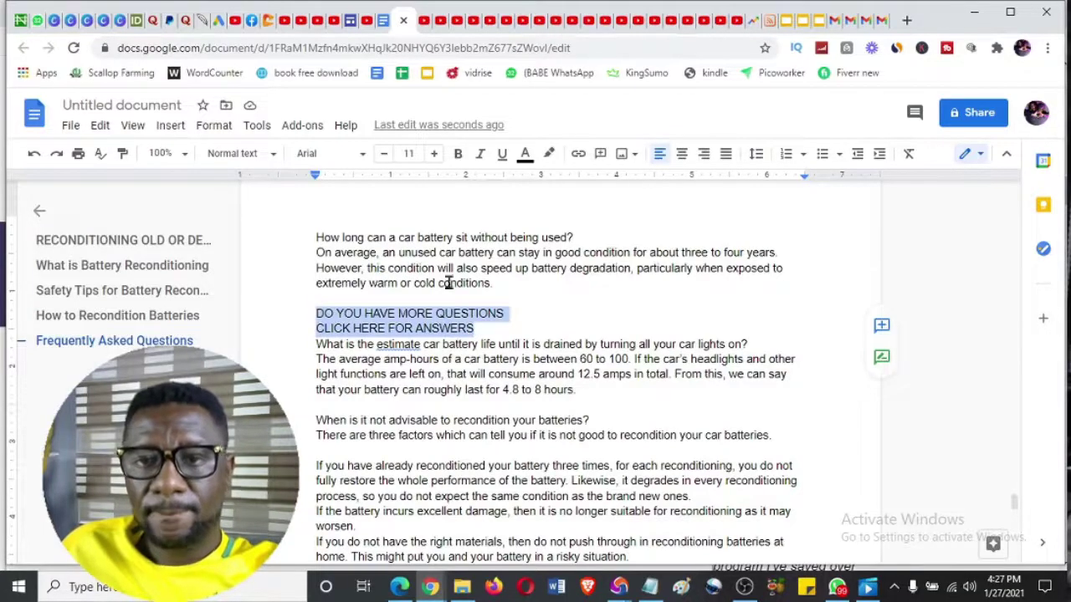
{"action": "left_click", "coordinate": [579, 156]}
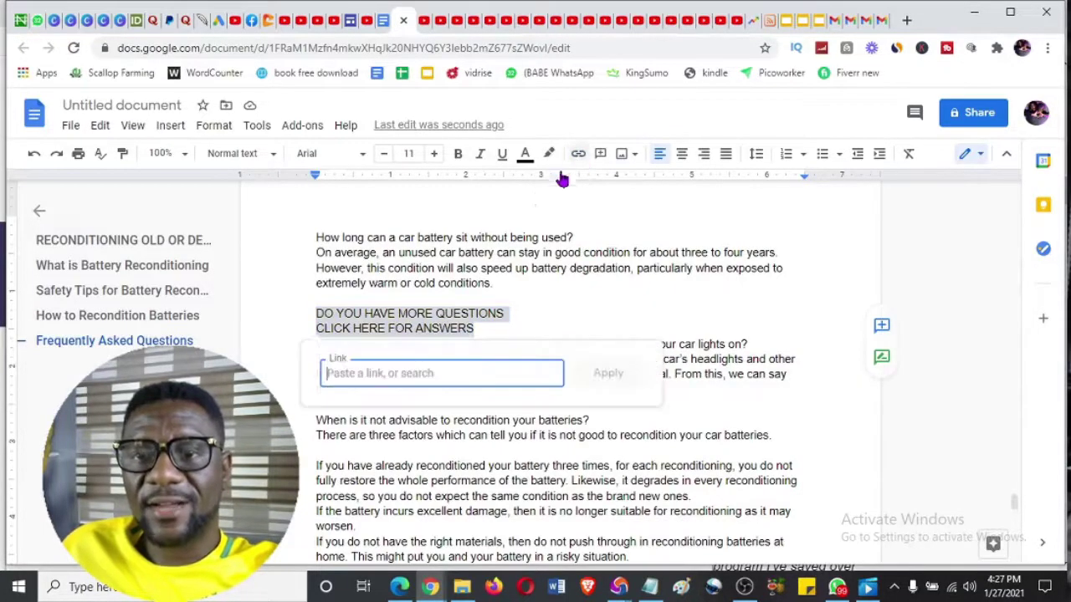
{"action": "right_click", "coordinate": [425, 372]}
{"action": "left_click", "coordinate": [474, 244]}
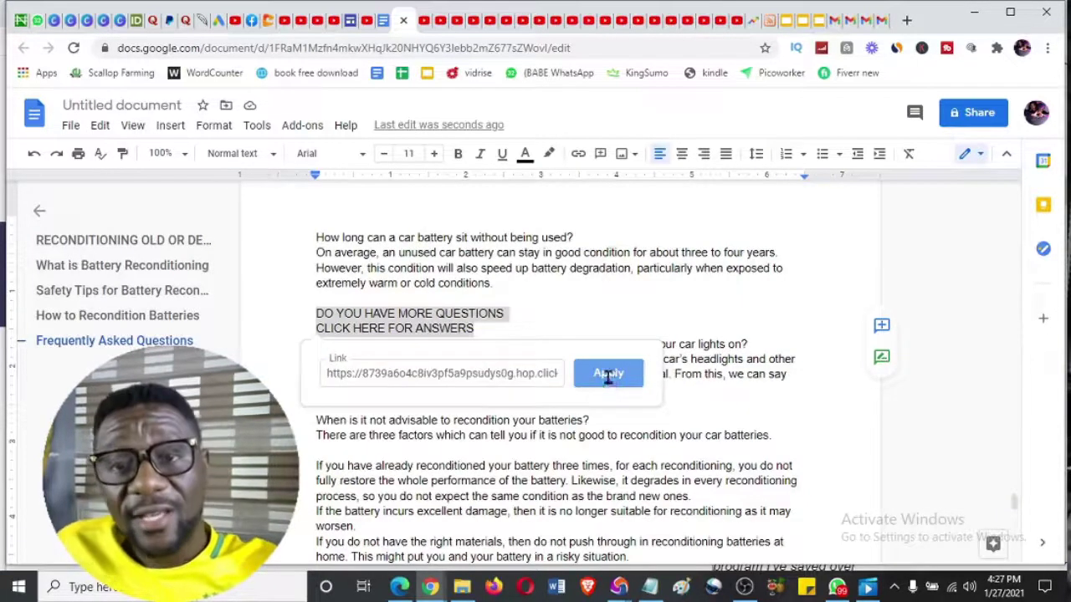
{"action": "left_click", "coordinate": [608, 374]}
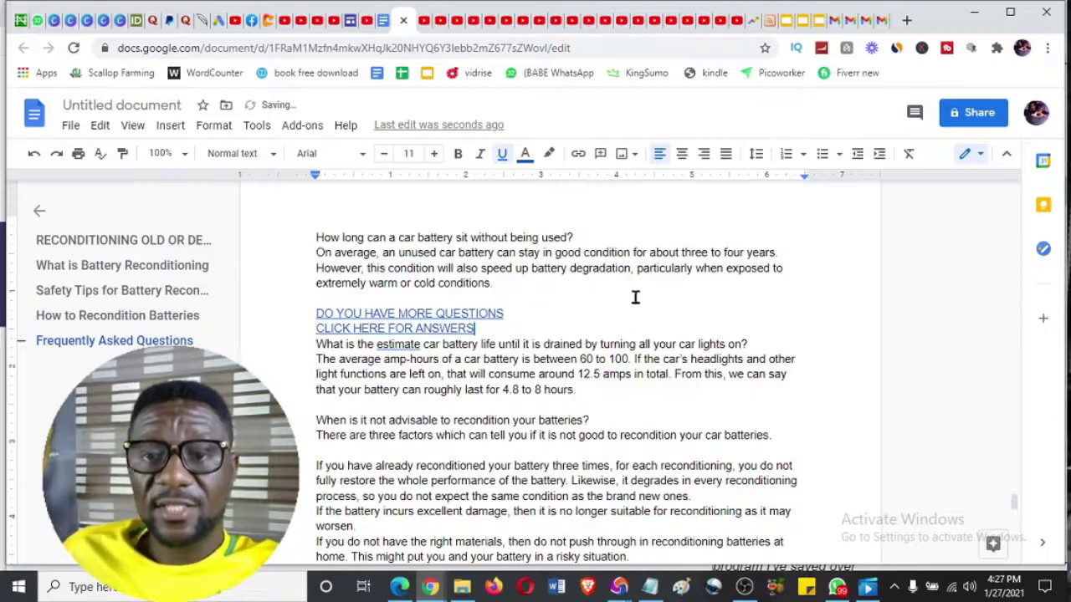
{"action": "left_click", "coordinate": [680, 224]}
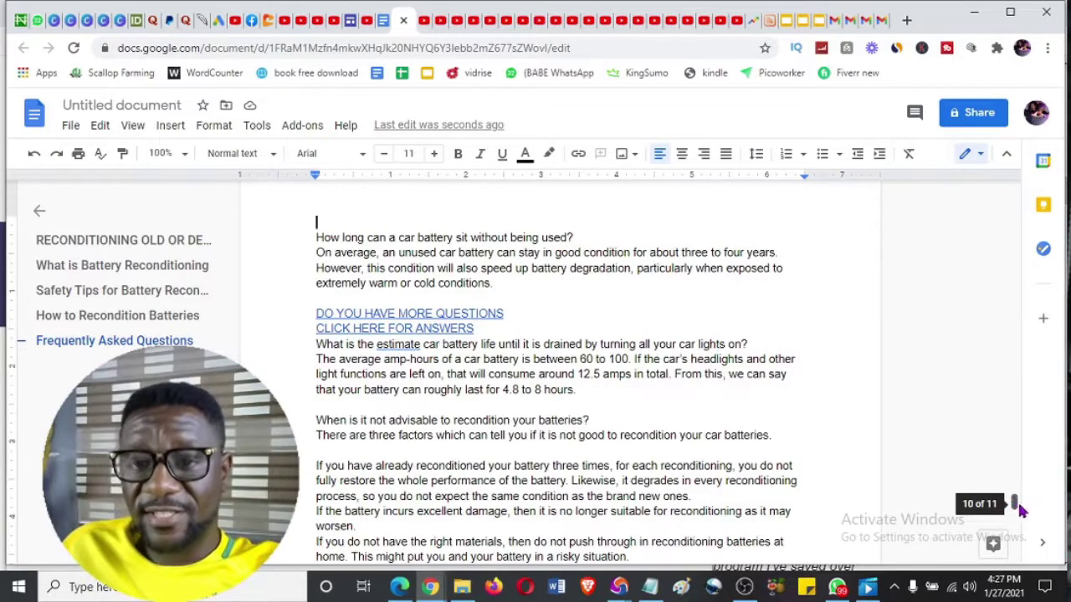
Copy the article's title "RECONDITIONING OLD OR DEAD BATTERIES AT HOME" from the beginning of the article
{"action": "left_click_drag", "start_coordinate": [1019, 510], "coordinate": [1028, 299]}
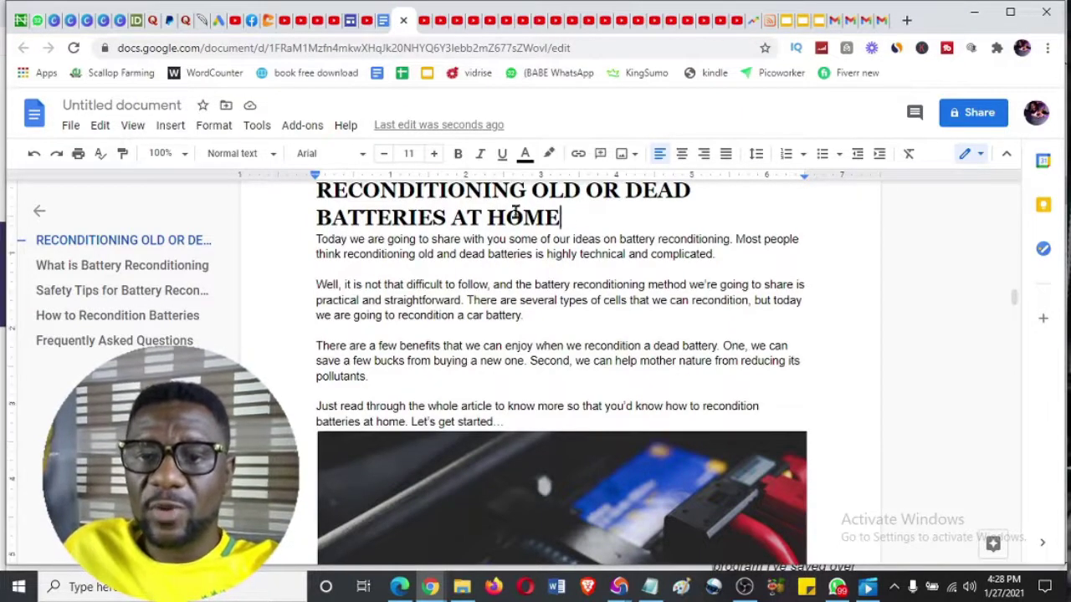
{"action": "left_click_drag", "start_coordinate": [562, 219], "coordinate": [316, 247]}
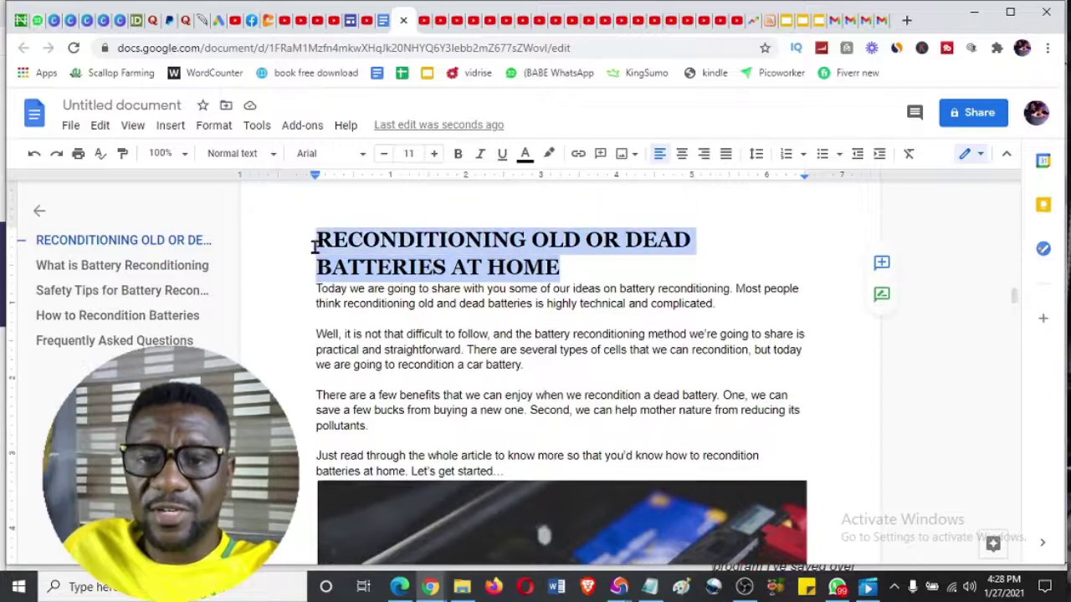
{"action": "right_click", "coordinate": [366, 254]}
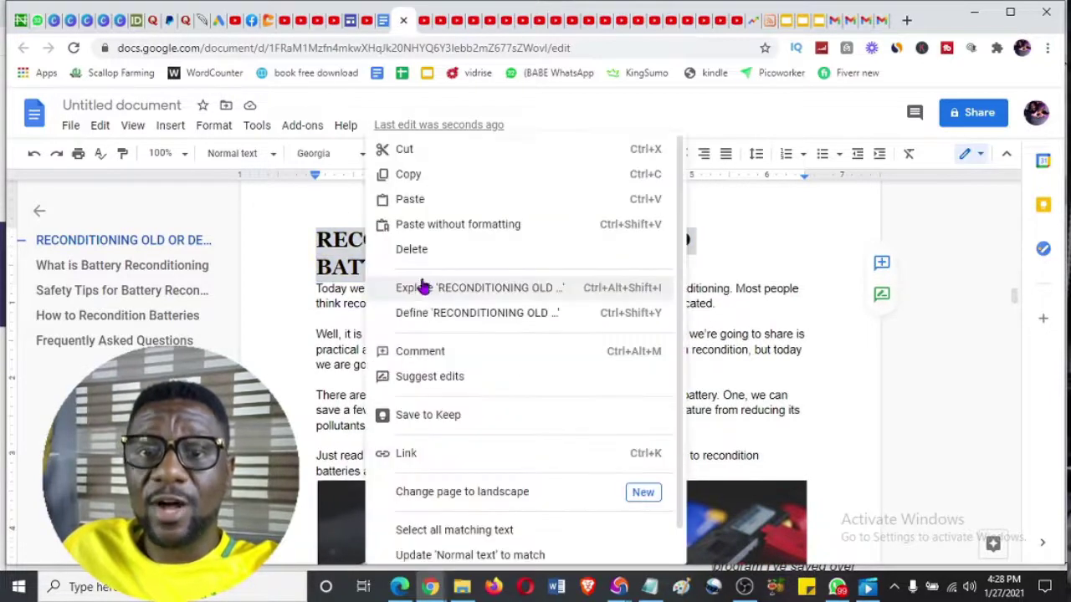
{"action": "left_click", "coordinate": [416, 176]}
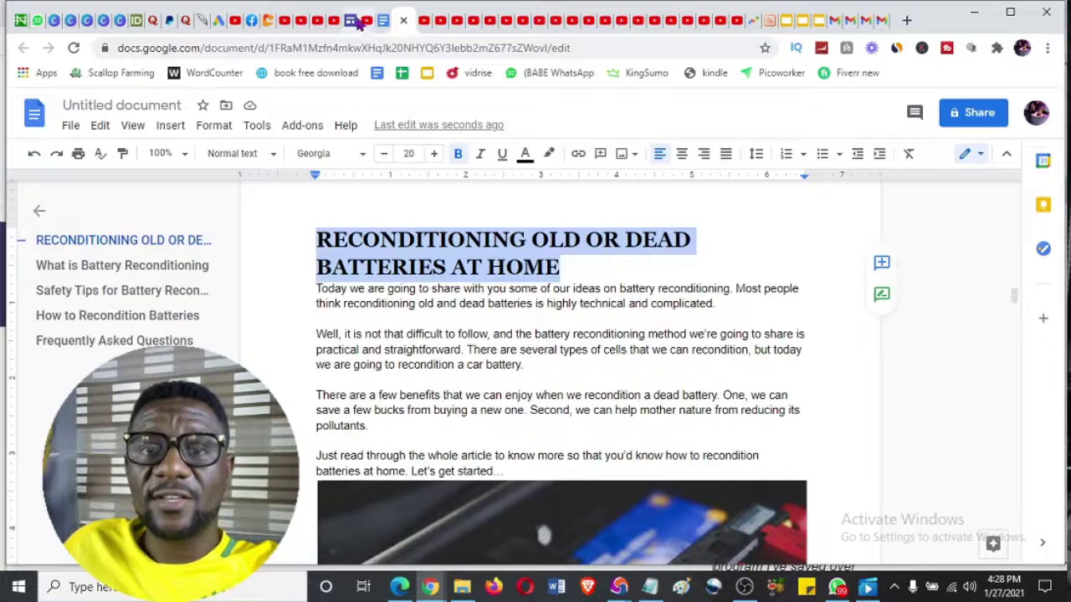
Switch to the Google Sites page and replace the "Mission of the project" heading with the copied article title
{"action": "left_click", "coordinate": [338, 20]}
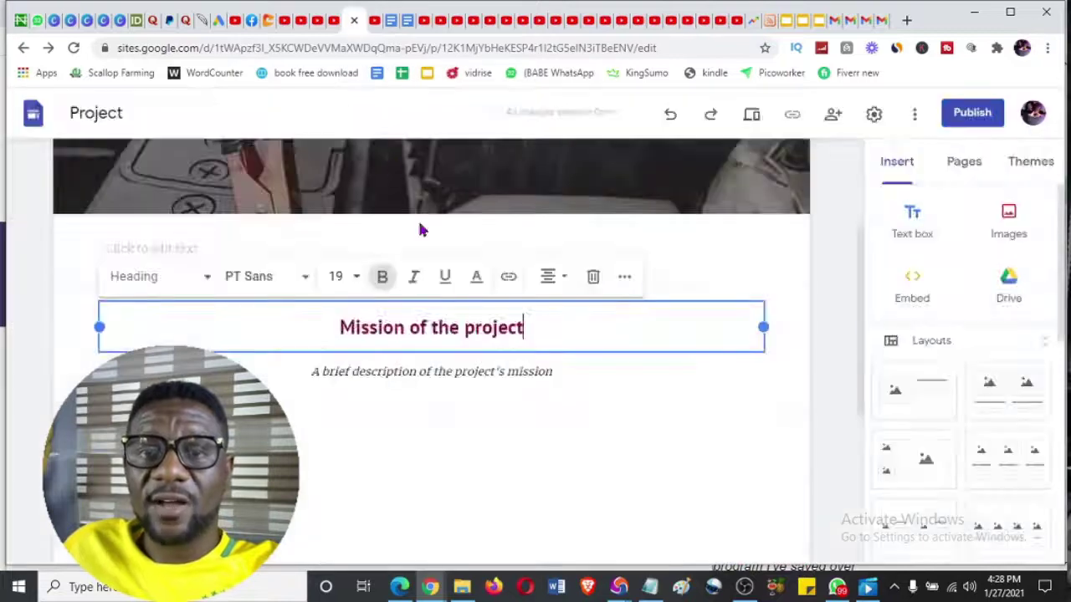
{"action": "left_click", "coordinate": [537, 327]}
{"action": "key", "text": "ctrl+v"}
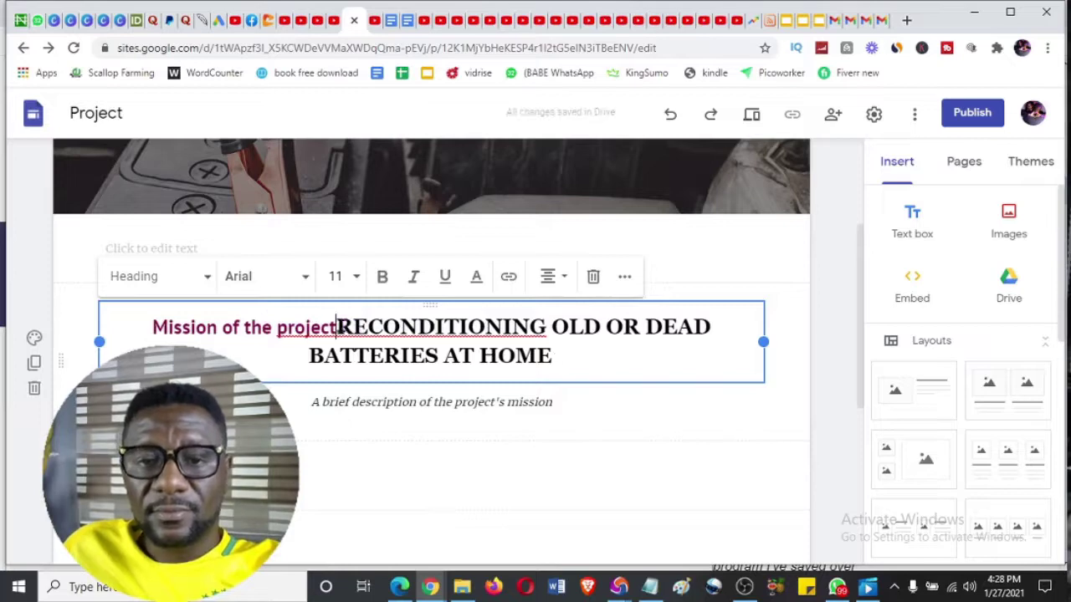
{"action": "left_click_drag", "start_coordinate": [337, 327], "coordinate": [152, 323]}
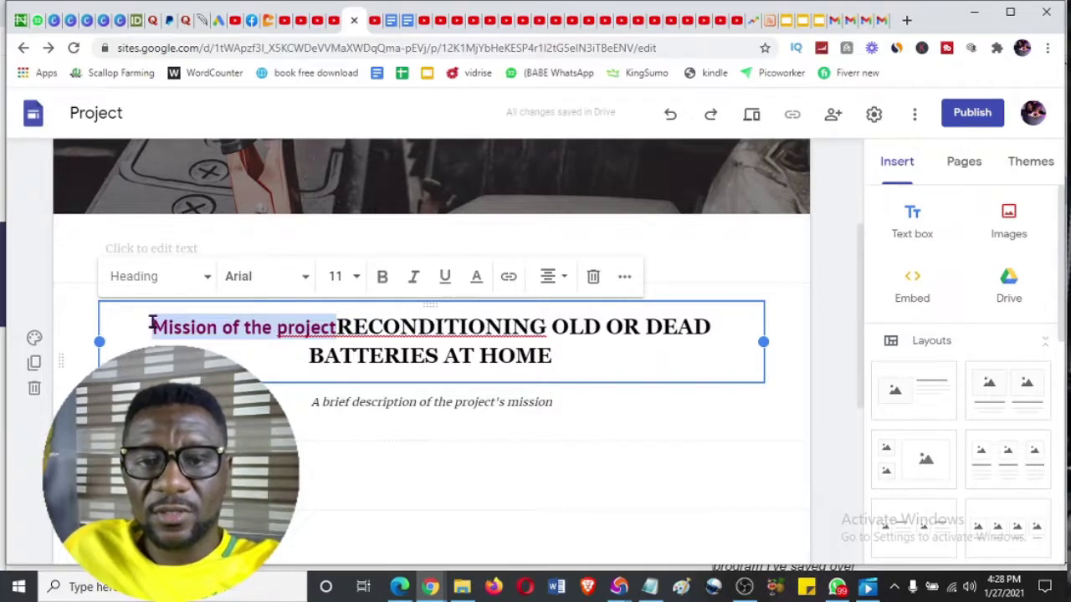
{"action": "key", "text": "BackSpace"}
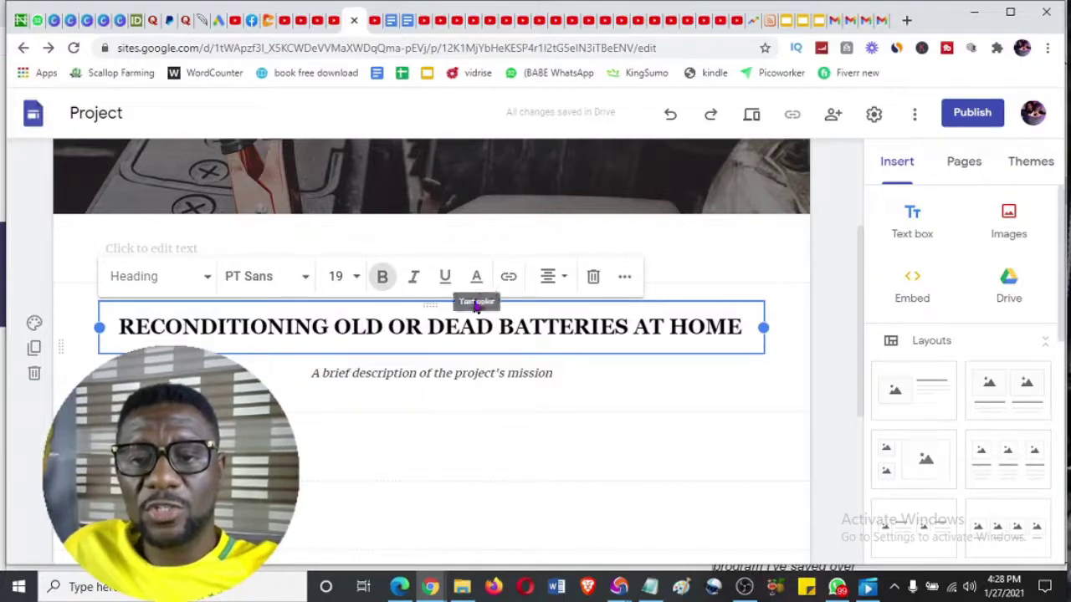
Change the text color of the "RECONDITIONING OLD OR DEAD BATTERIES AT HOME" heading to dark magenta
{"action": "triple_click", "coordinate": [461, 333]}
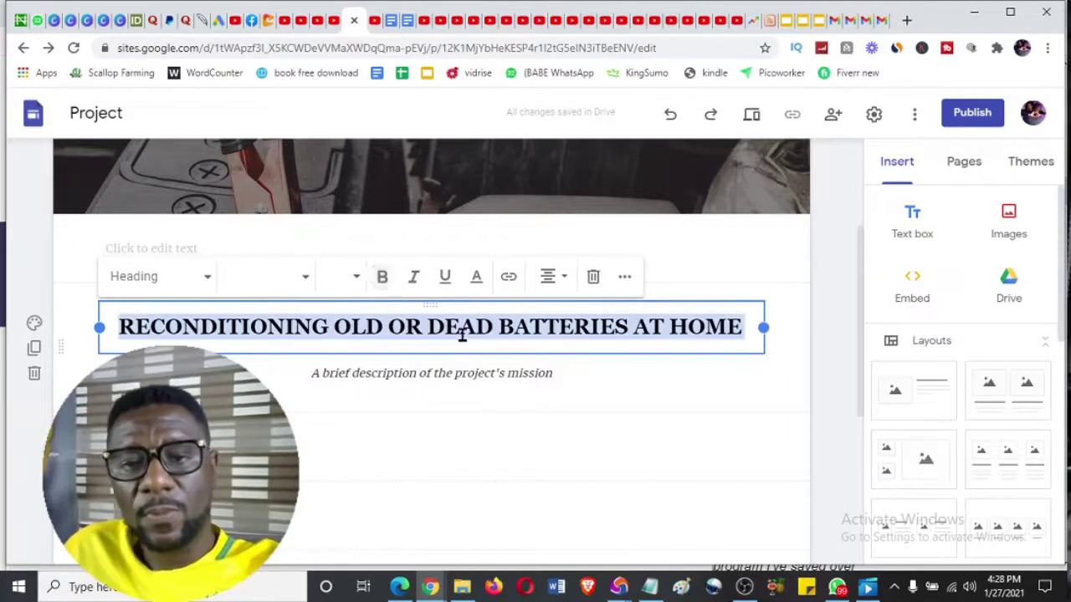
{"action": "left_click", "coordinate": [476, 277]}
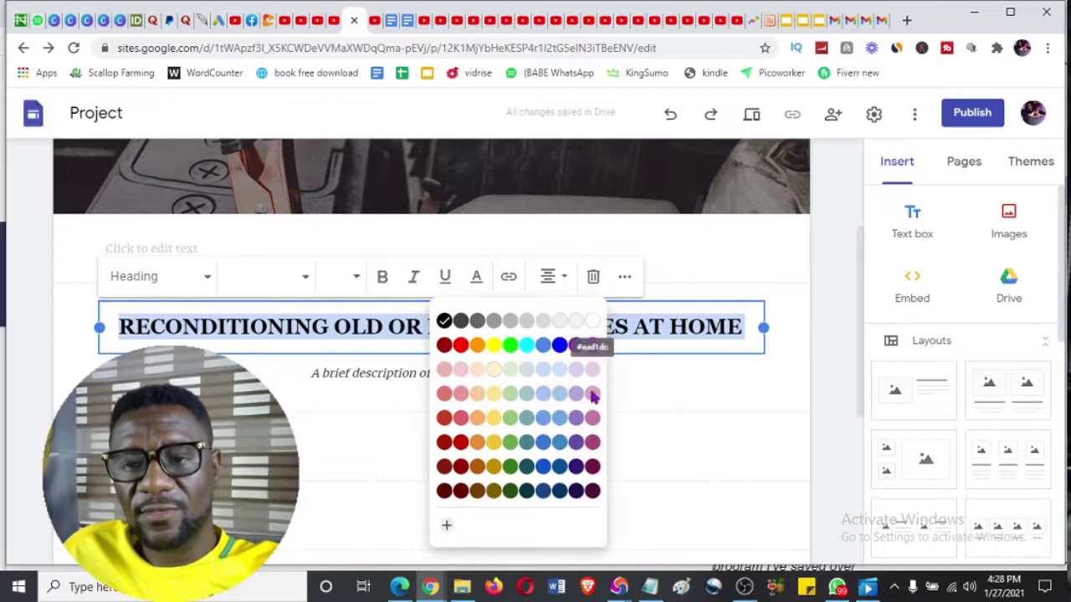
{"action": "left_click", "coordinate": [593, 471]}
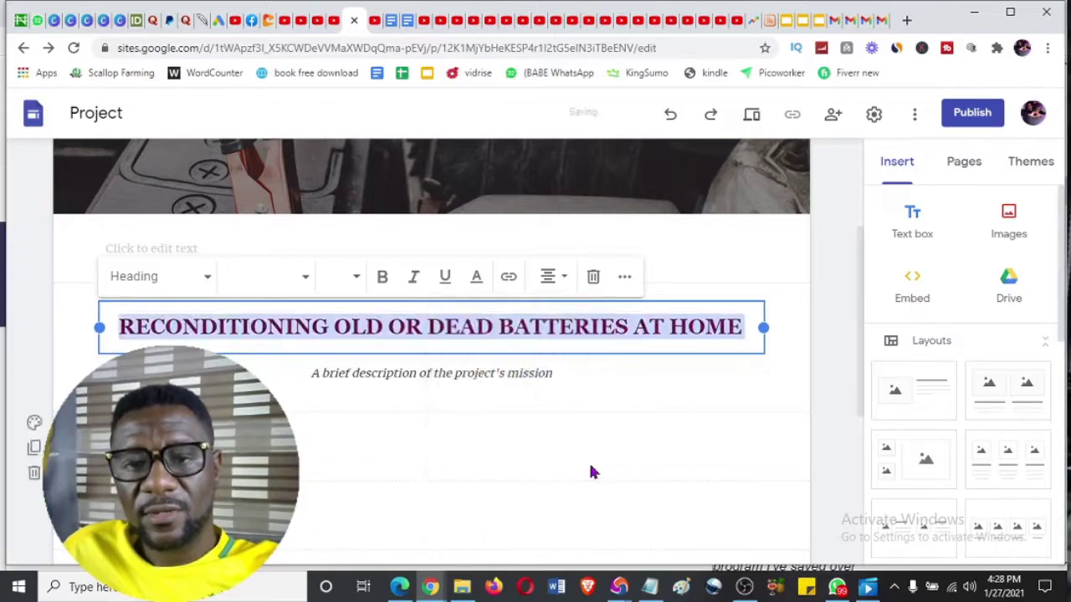
{"action": "left_click", "coordinate": [657, 414]}
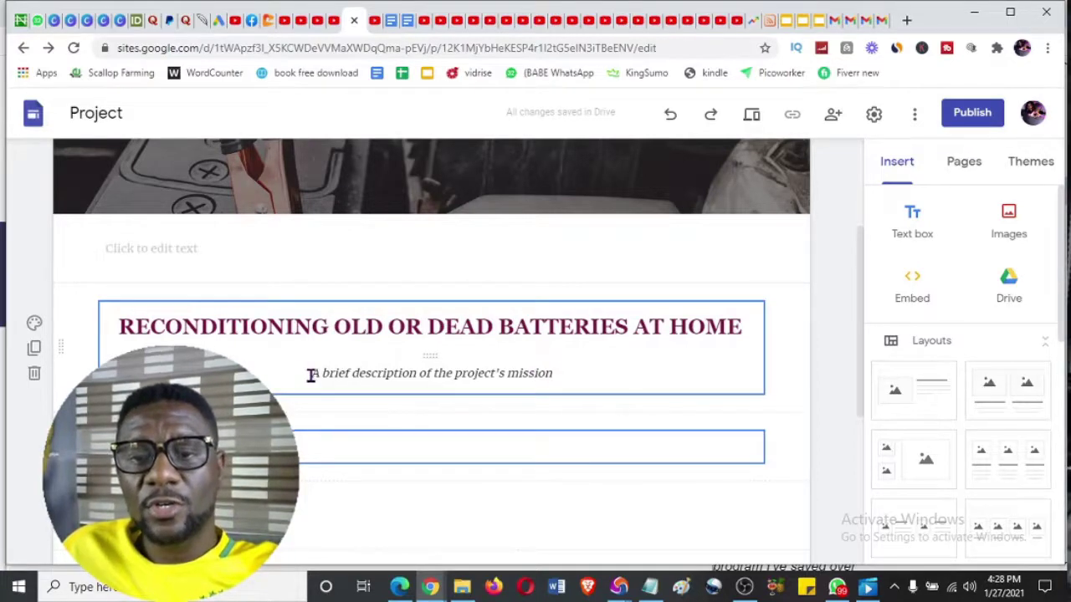
Replace the project's mission description under the heading with "Don't trash that battery, it still has work to do for you."
{"action": "left_click_drag", "start_coordinate": [311, 375], "coordinate": [560, 389]}
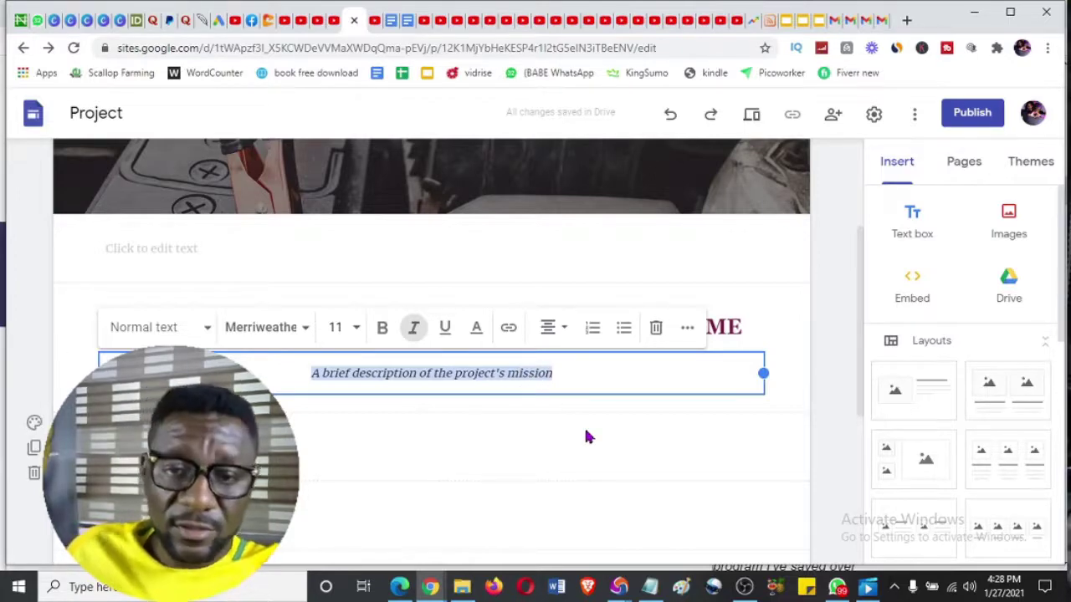
{"action": "type", "text": "Do"}
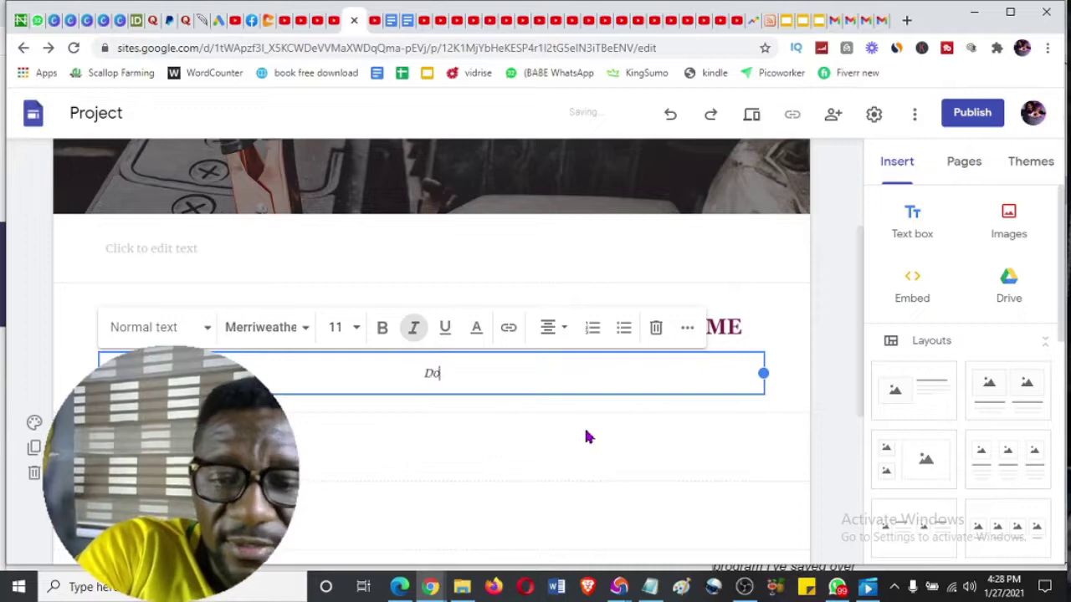
{"action": "type", "text": "n't track"}
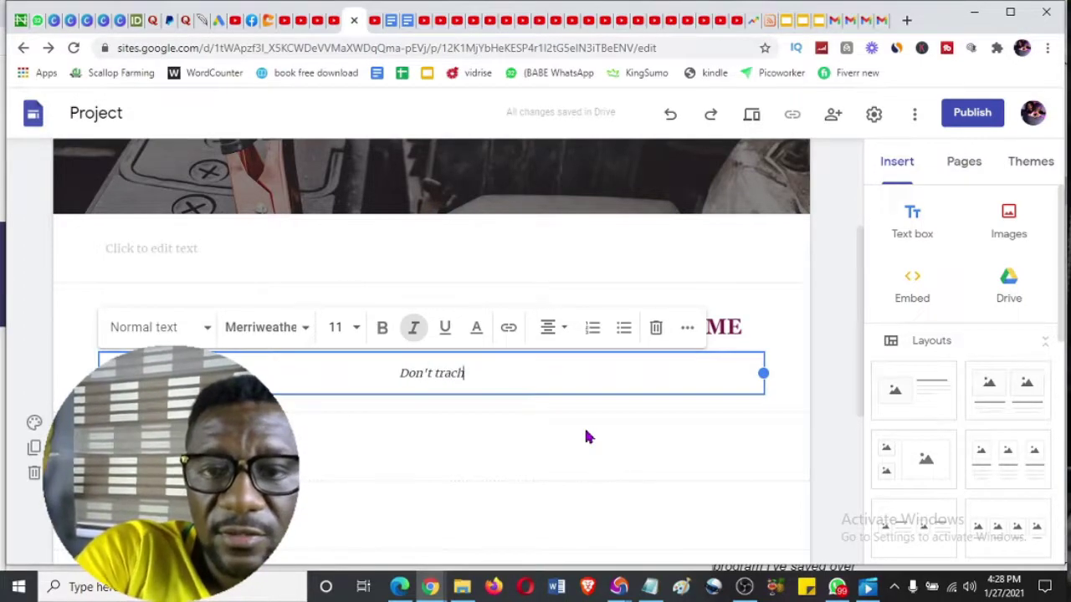
{"action": "key", "text": "BackSpace"}
{"action": "key", "text": "BackSpace"}
{"action": "type", "text": "sh"}
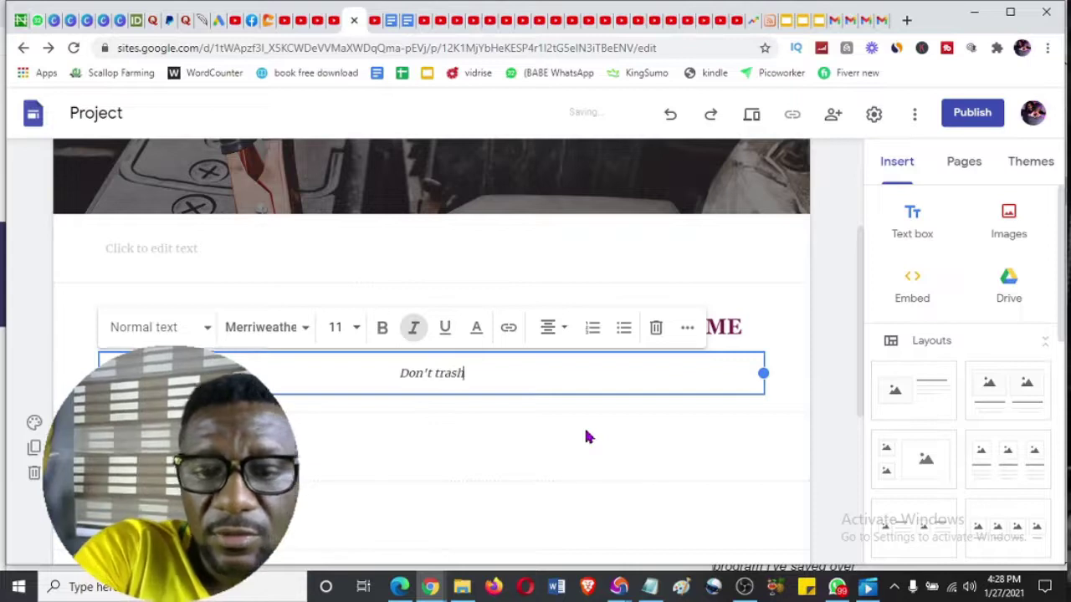
{"action": "type", "text": " that b"}
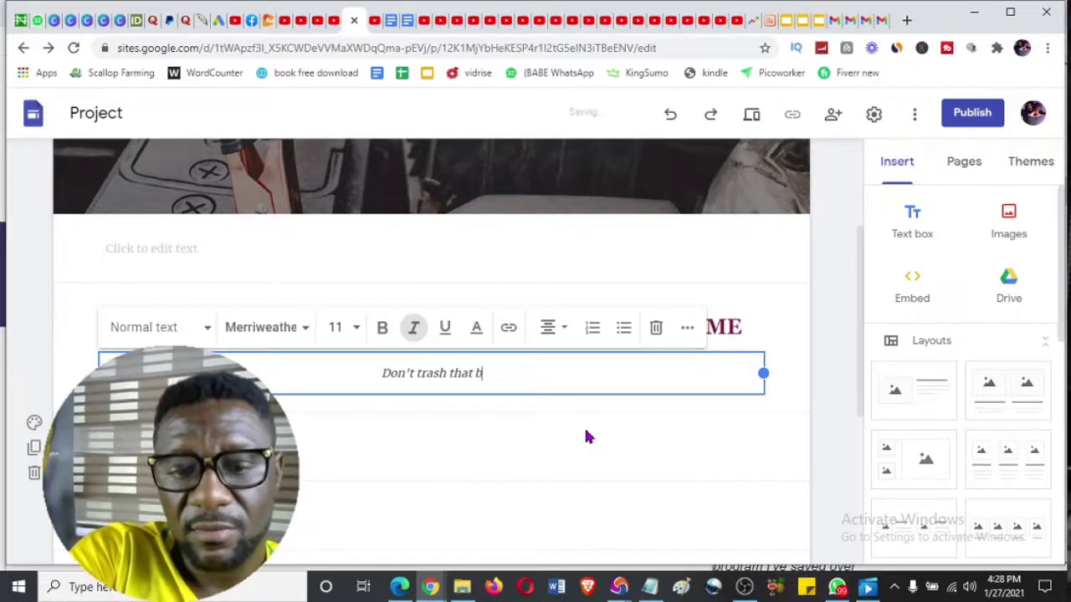
{"action": "type", "text": "attery, i"}
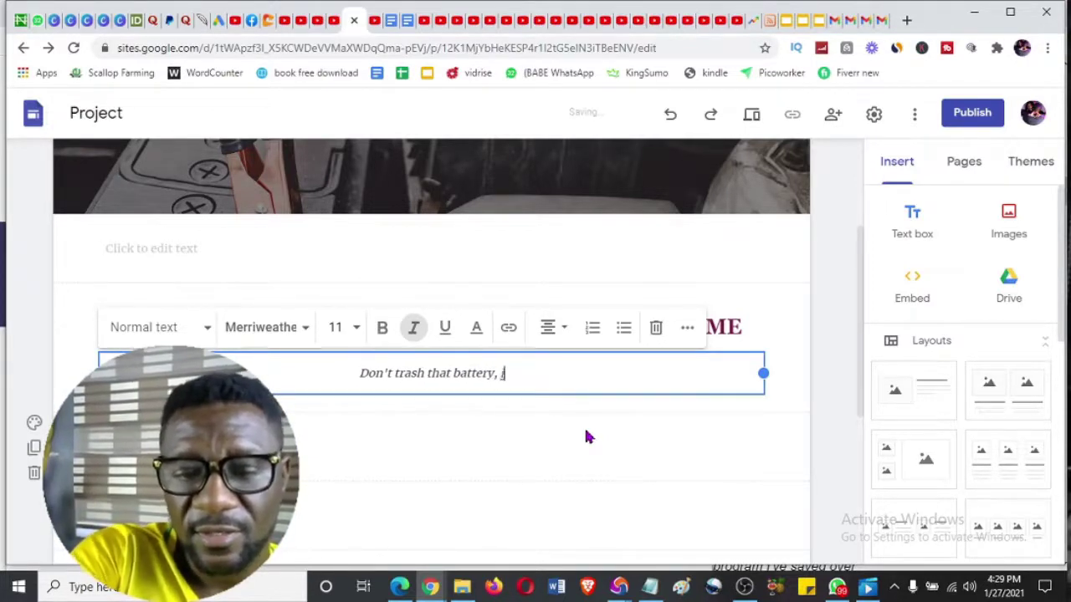
{"action": "type", "text": "t still has"}
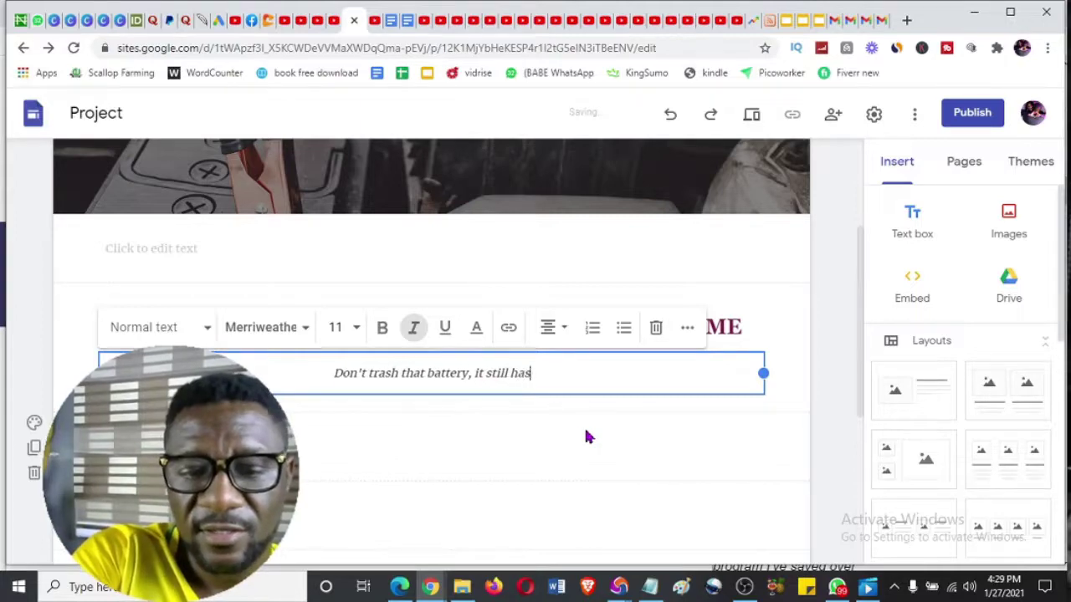
{"action": "type", "text": " work t"}
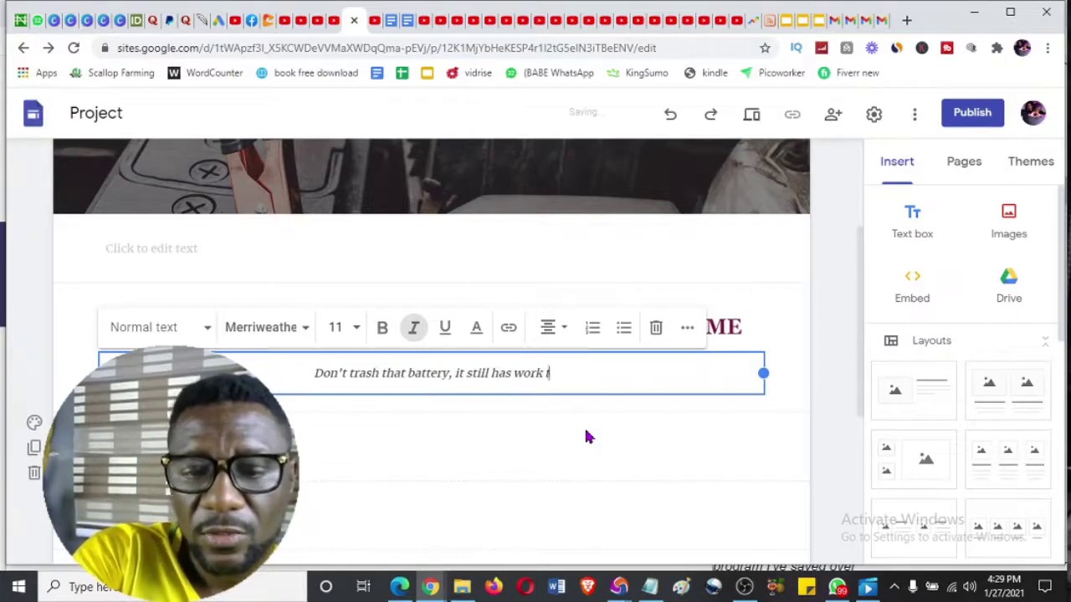
{"action": "type", "text": "o do for you."}
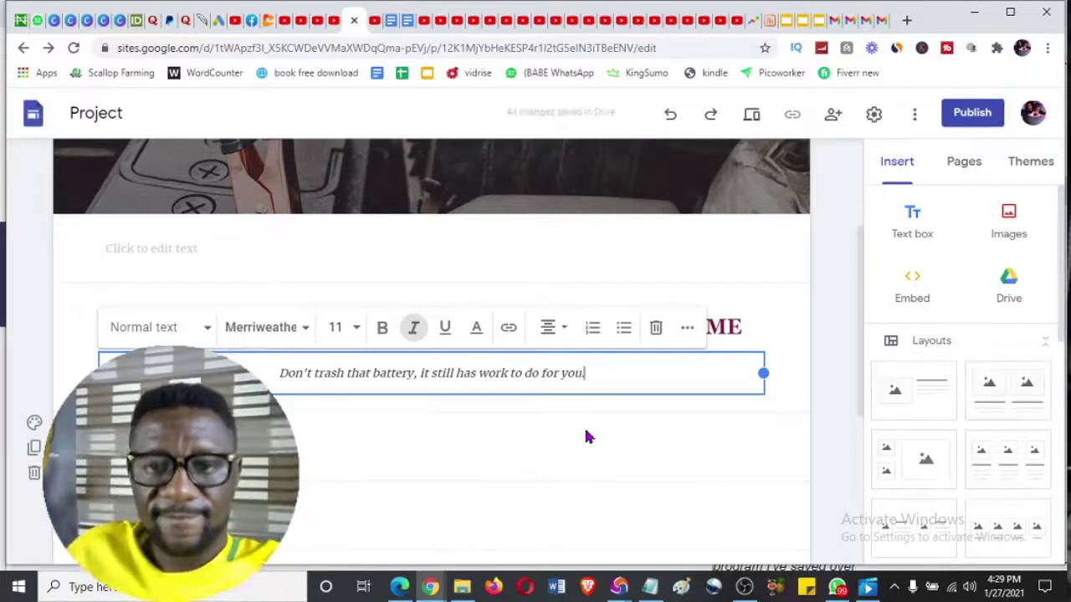
{"action": "left_click_drag", "start_coordinate": [585, 437], "coordinate": [652, 456]}
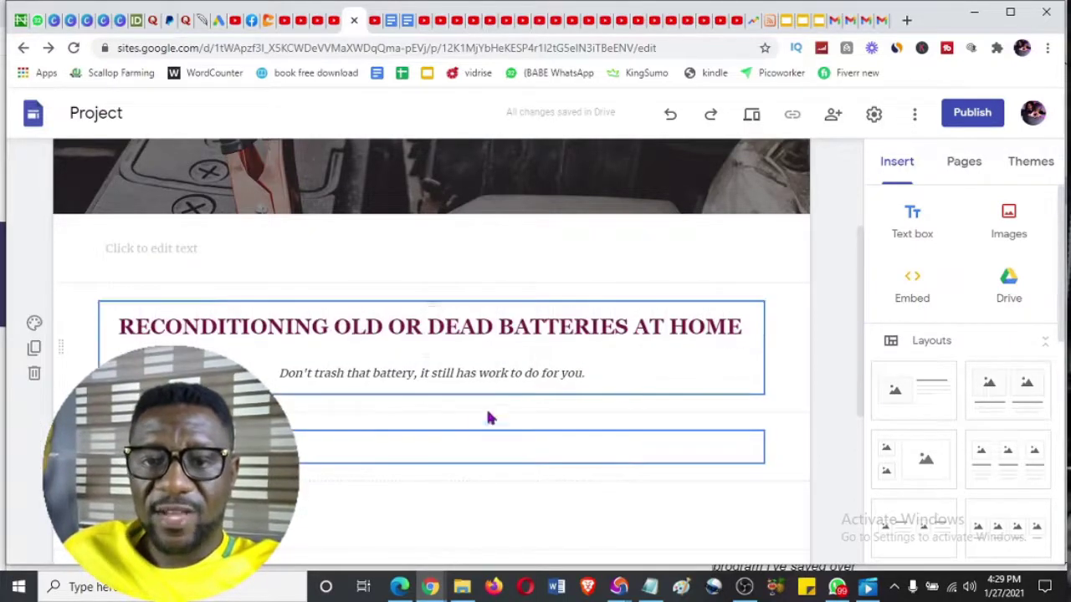
Copy the article's introductory paragraphs from the Google Docs document and paste them into the empty text box below the tagline on the site
{"action": "left_click", "coordinate": [460, 447]}
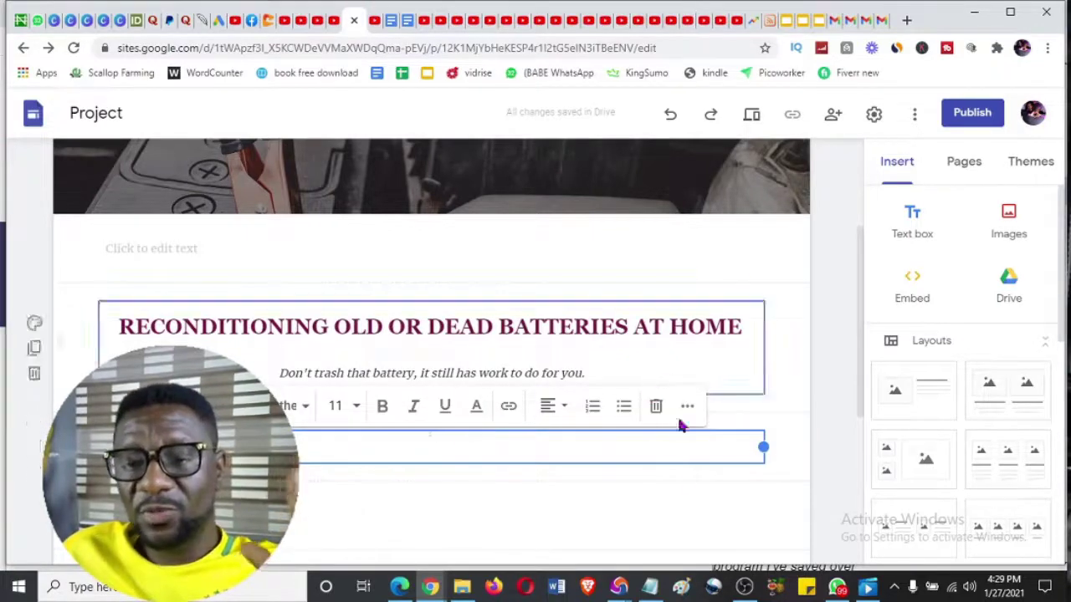
{"action": "left_click", "coordinate": [407, 21]}
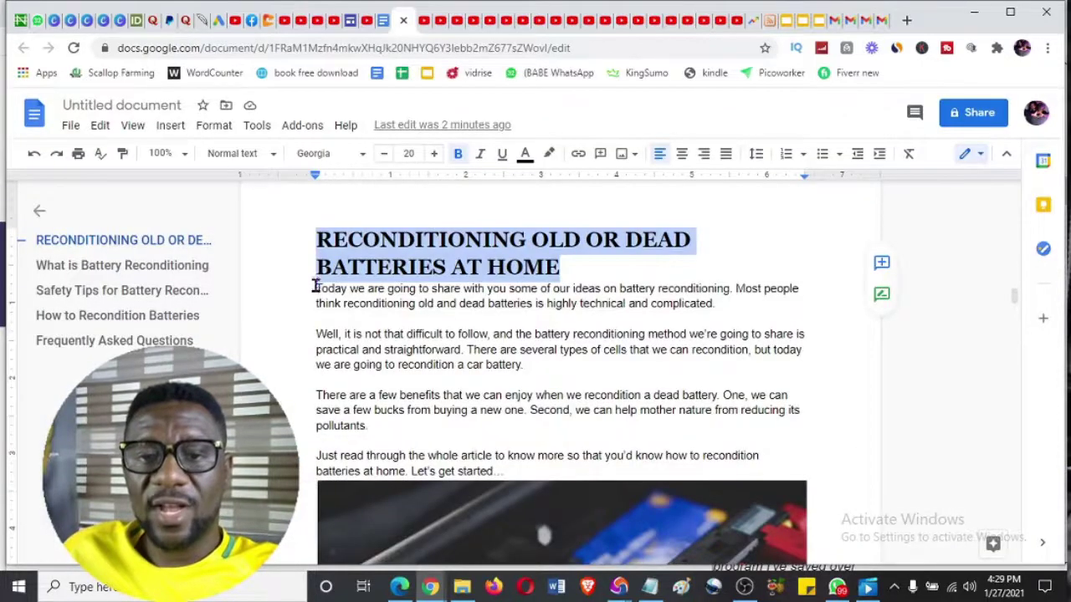
{"action": "left_click_drag", "start_coordinate": [316, 289], "coordinate": [533, 473]}
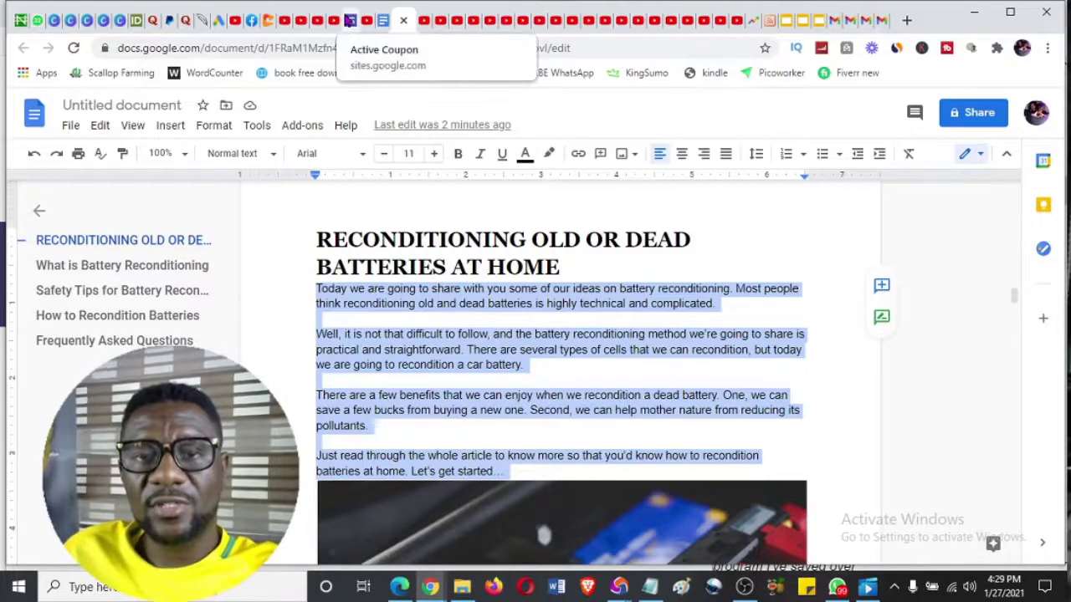
{"action": "left_click", "coordinate": [350, 20]}
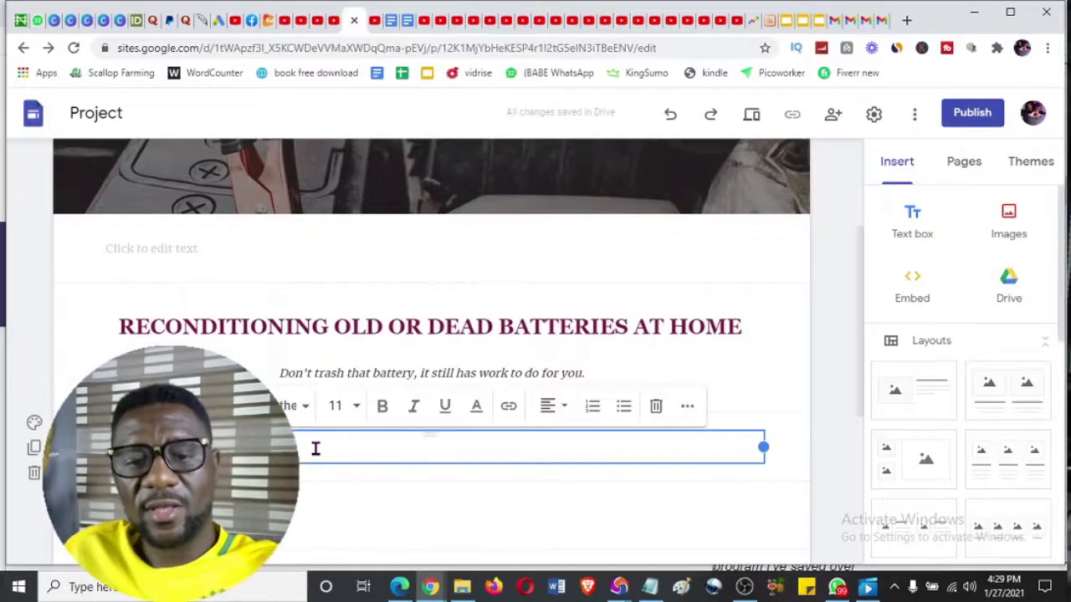
{"action": "key", "text": "ctrl+v"}
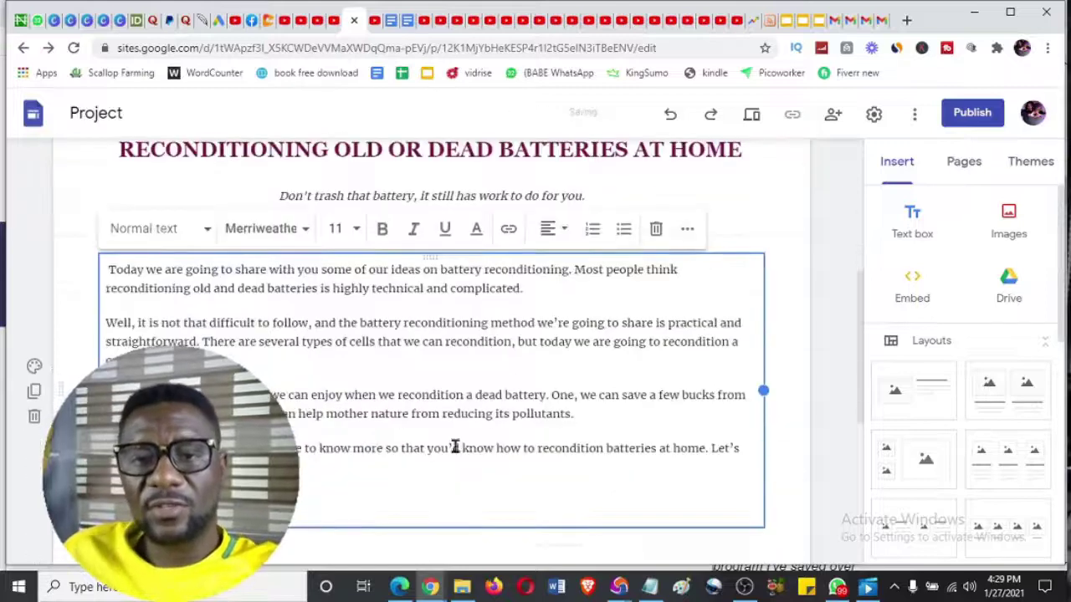
{"action": "left_click", "coordinate": [786, 466]}
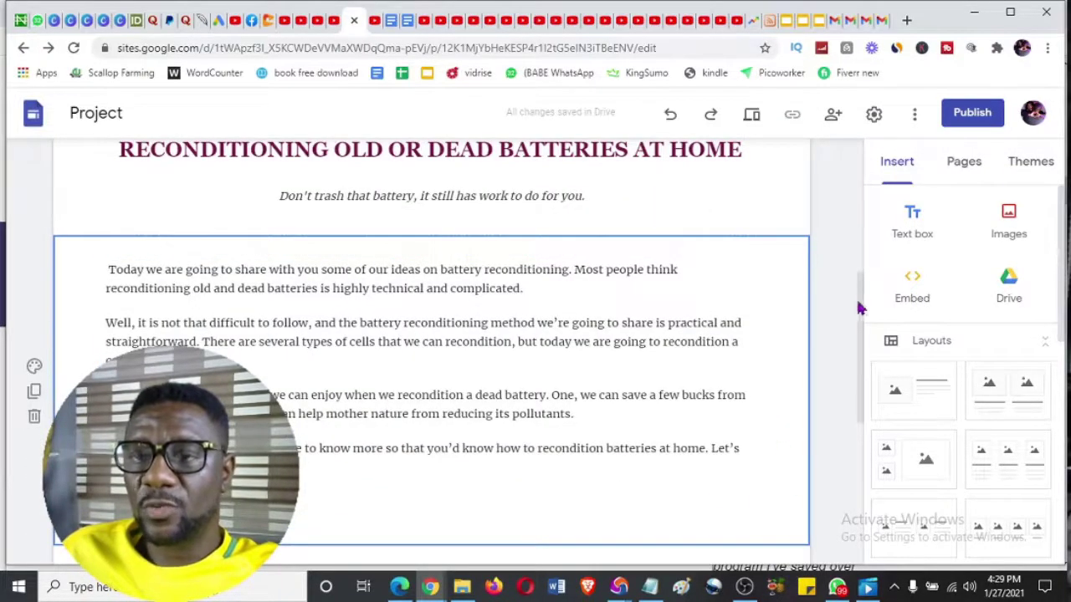
Paste the article's battery photo below the introduction and enlarge it to the full content width
{"action": "left_click_drag", "start_coordinate": [860, 307], "coordinate": [876, 396]}
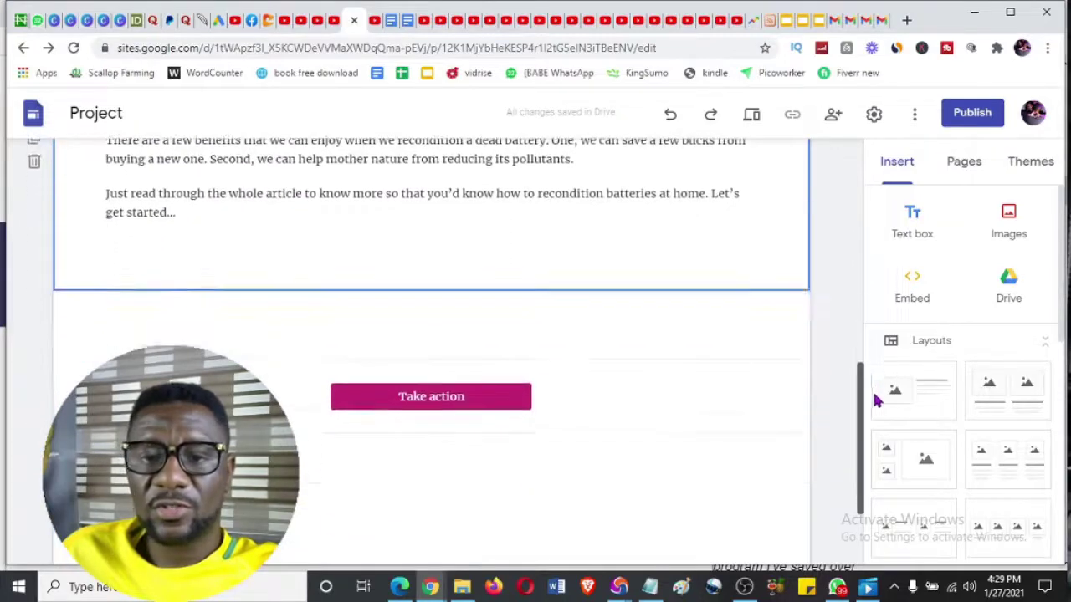
{"action": "left_click", "coordinate": [438, 325]}
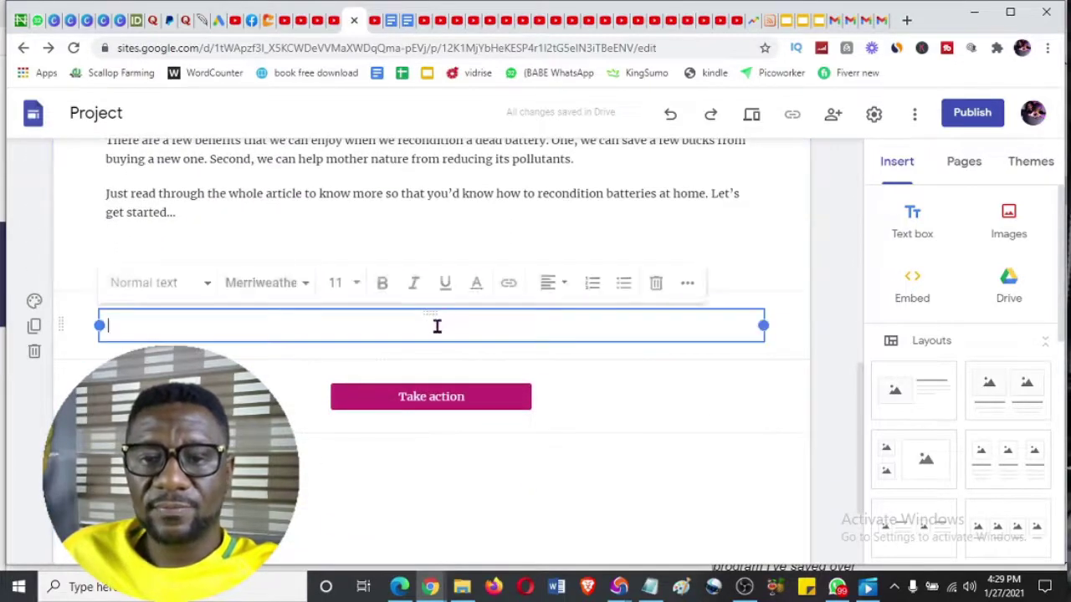
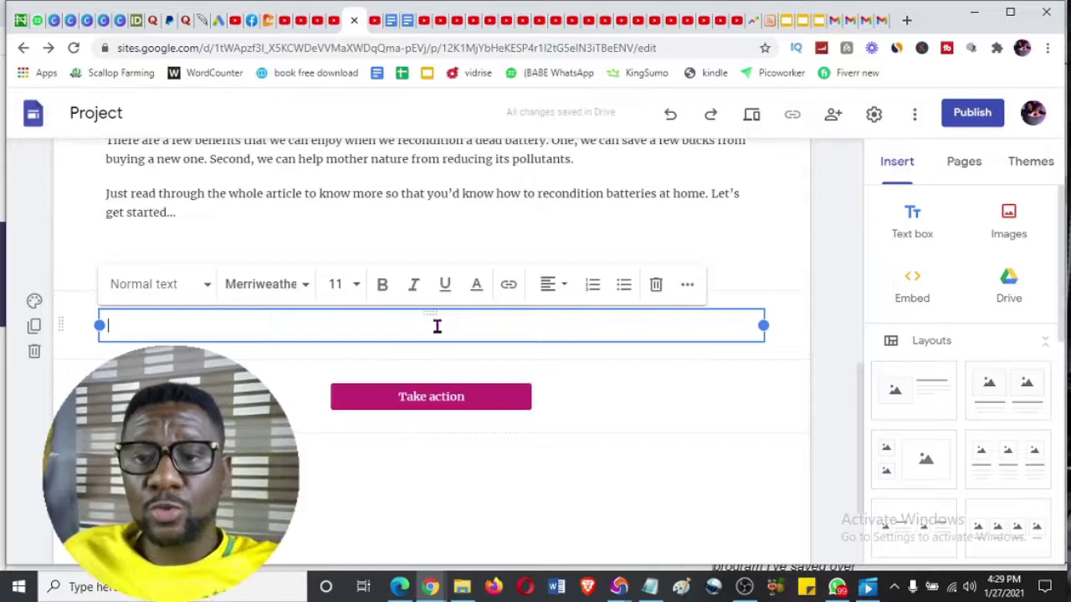
{"action": "key", "text": "ctrl+v"}
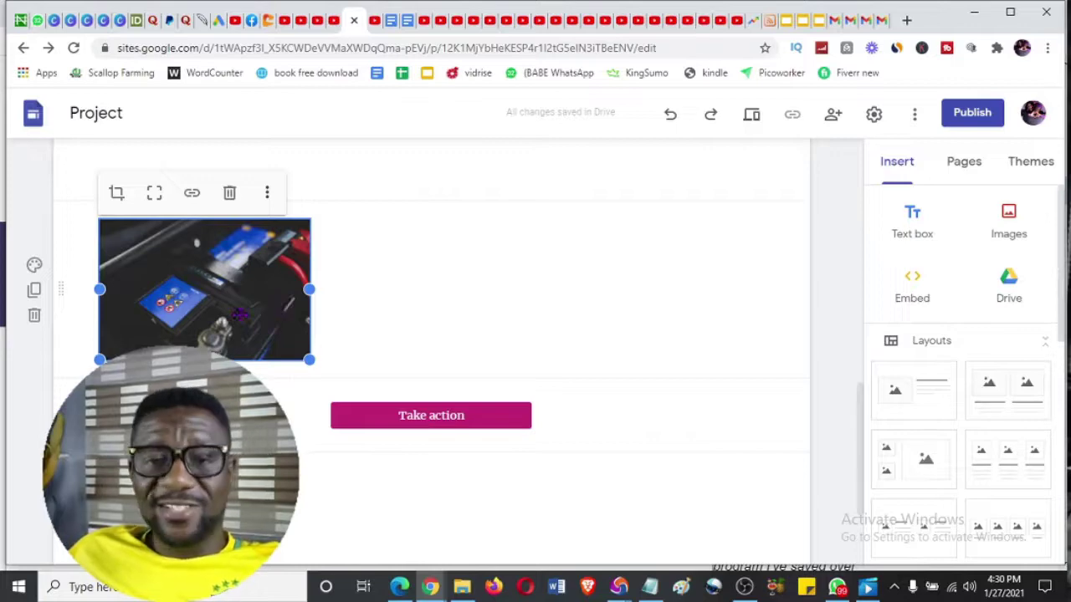
{"action": "left_click_drag", "start_coordinate": [240, 314], "coordinate": [368, 481]}
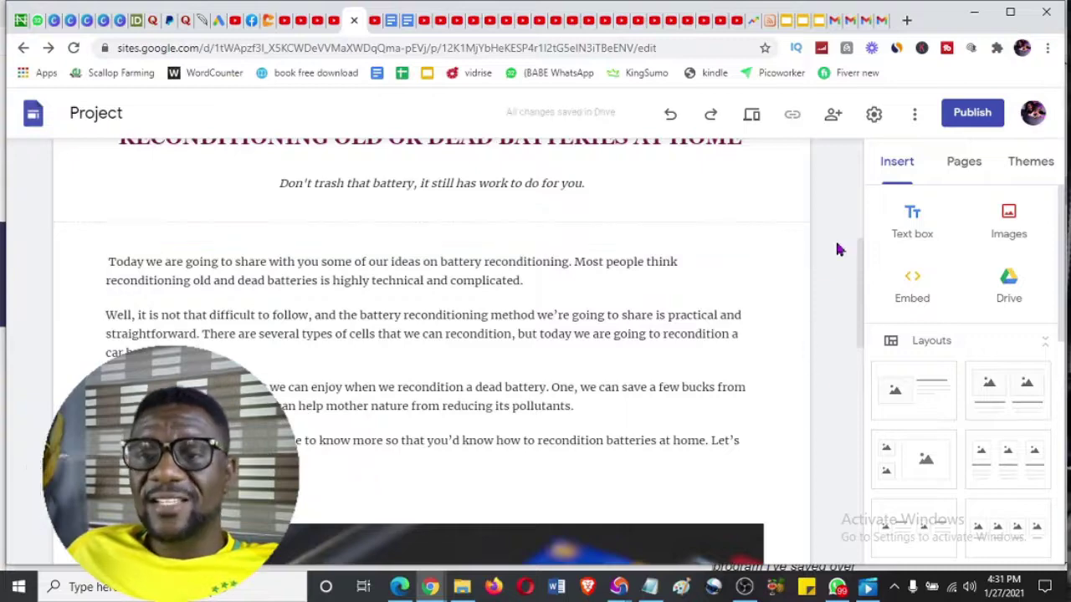
Copy the "What is Battery Reconditioning" section from the Google Docs article and paste it into the empty text box below the battery photo
{"action": "left_click_drag", "start_coordinate": [862, 284], "coordinate": [865, 443]}
{"action": "left_click", "coordinate": [297, 352]}
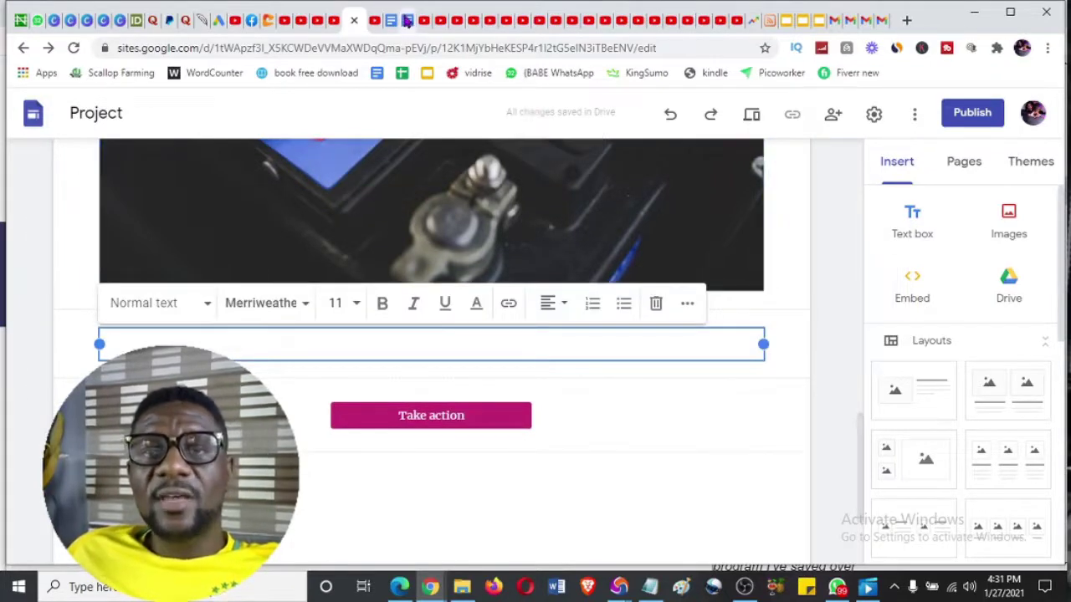
{"action": "left_click", "coordinate": [405, 22]}
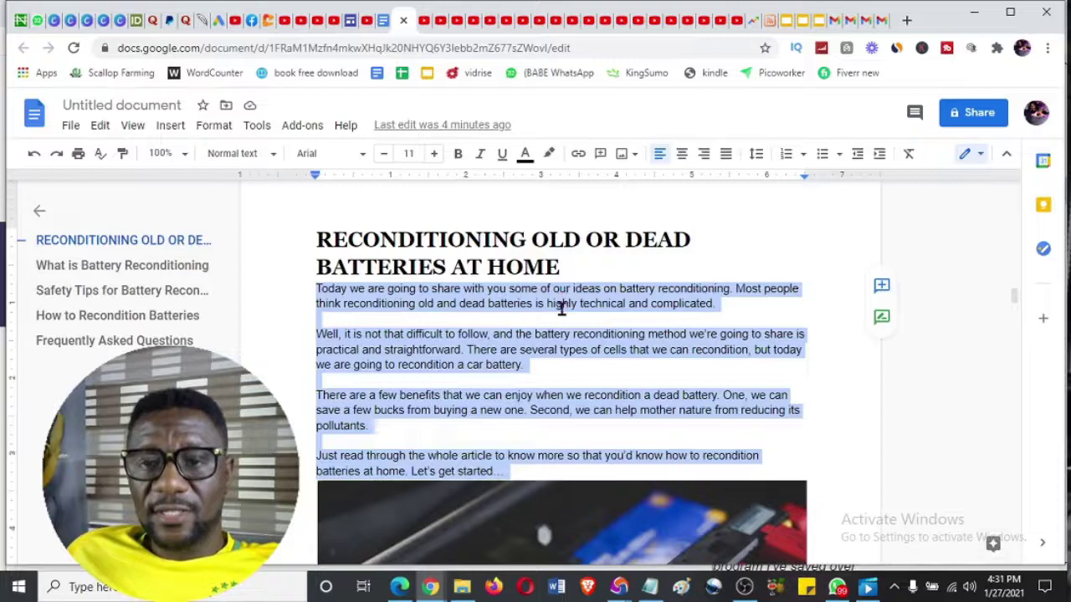
{"action": "scroll", "coordinate": [564, 306], "scroll_direction": "down", "scroll_amount": 15}
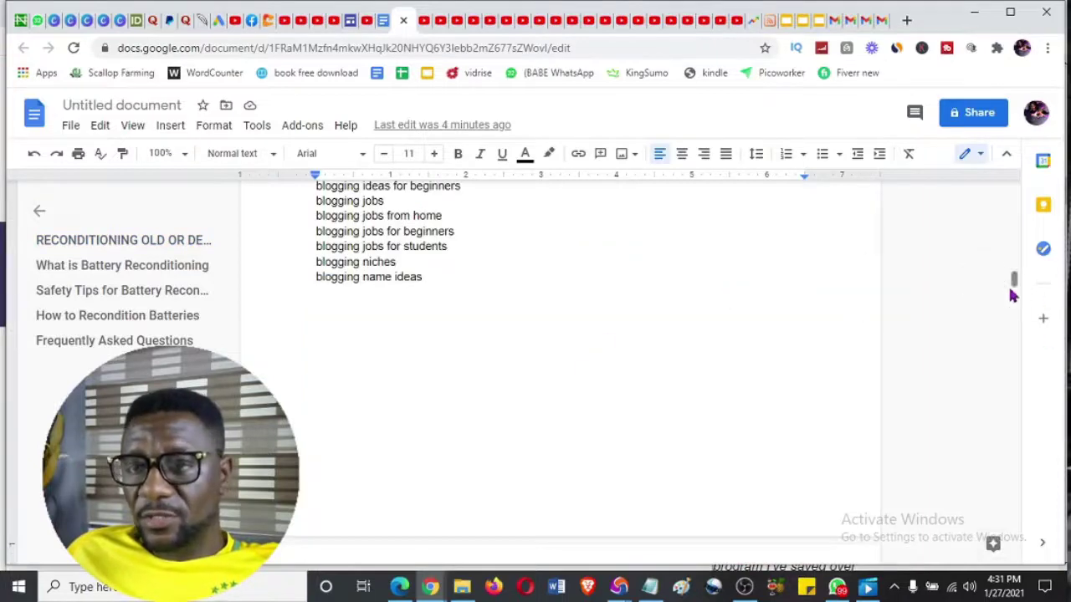
{"action": "left_click_drag", "start_coordinate": [1013, 277], "coordinate": [1011, 323]}
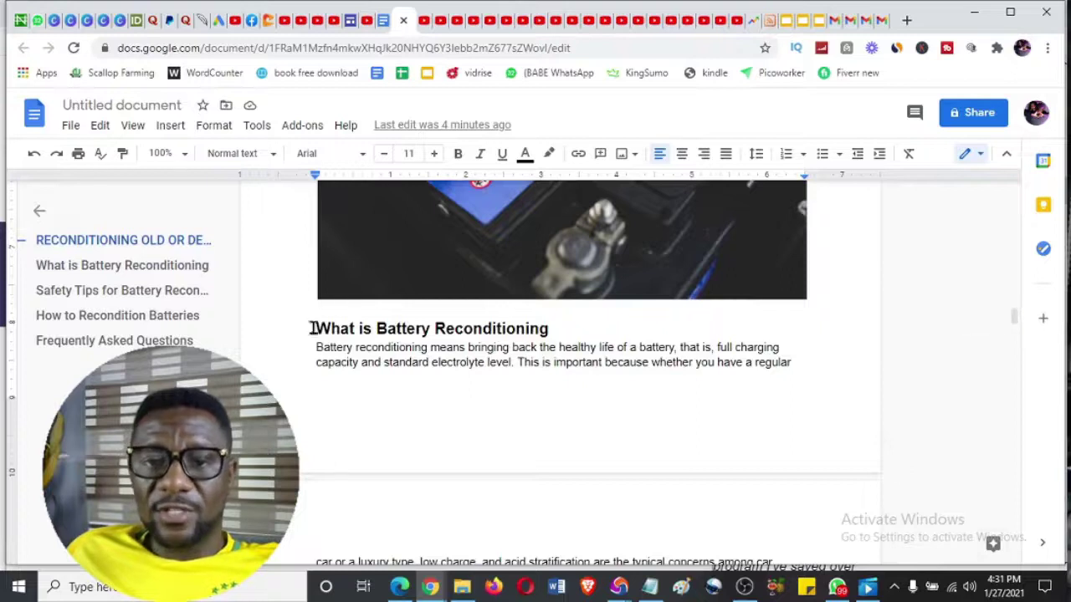
{"action": "left_click_drag", "start_coordinate": [308, 327], "coordinate": [537, 532]}
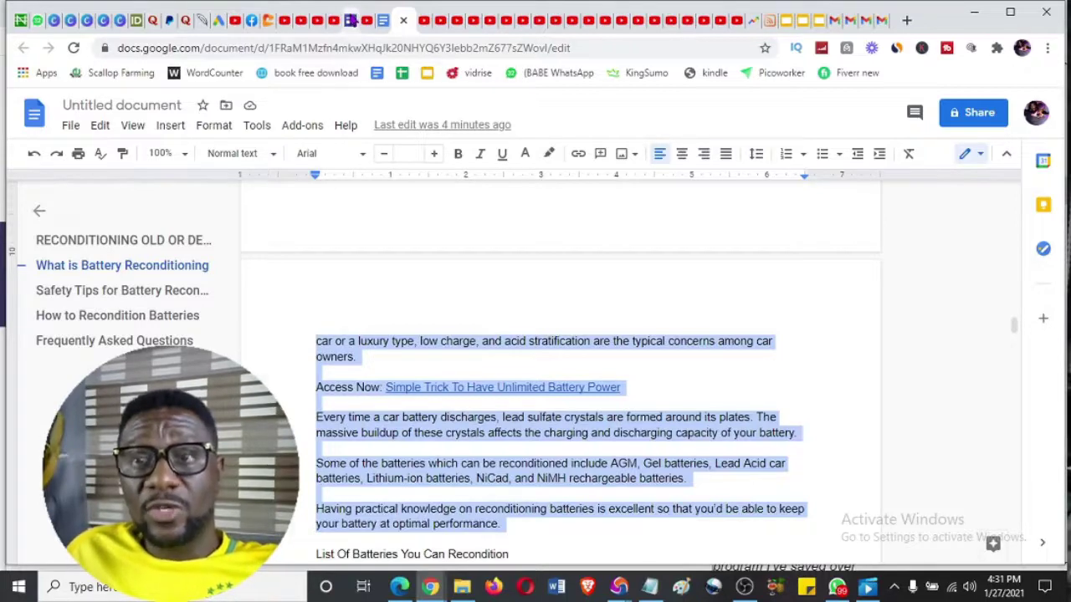
{"action": "left_click", "coordinate": [351, 20]}
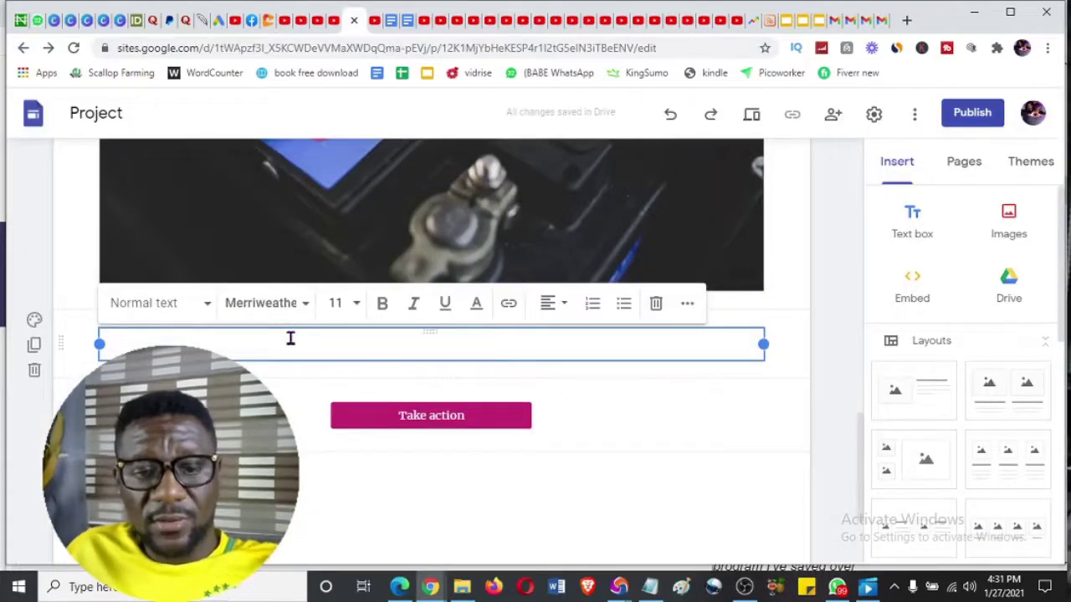
{"action": "key", "text": "ctrl+v"}
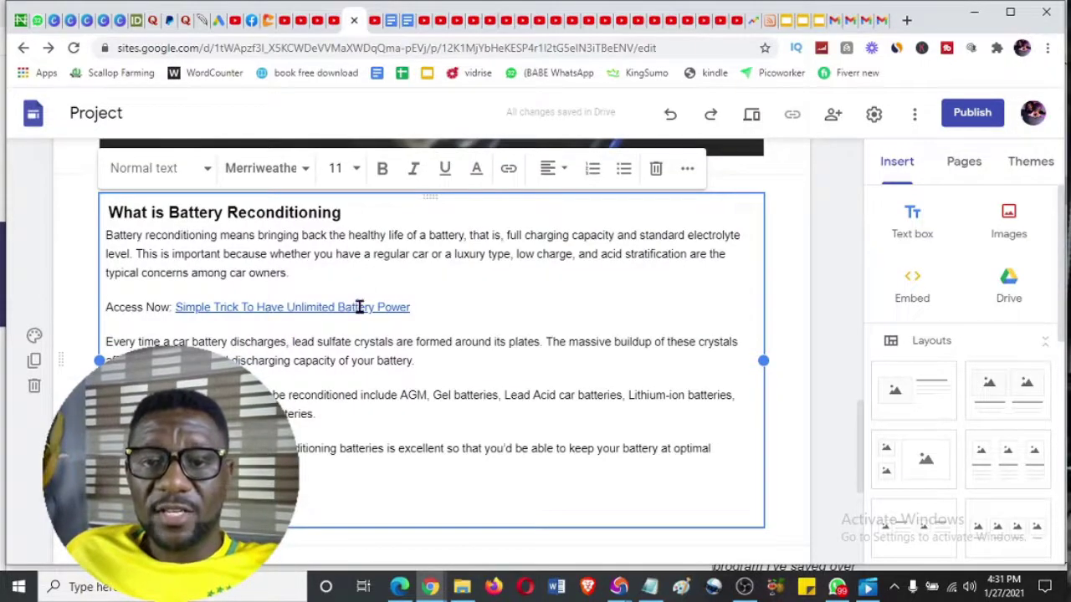
Check the link address behind "Simple Trick To Have Unlimited Battery Power" in the pasted section
{"action": "left_click_drag", "start_coordinate": [410, 308], "coordinate": [319, 302]}
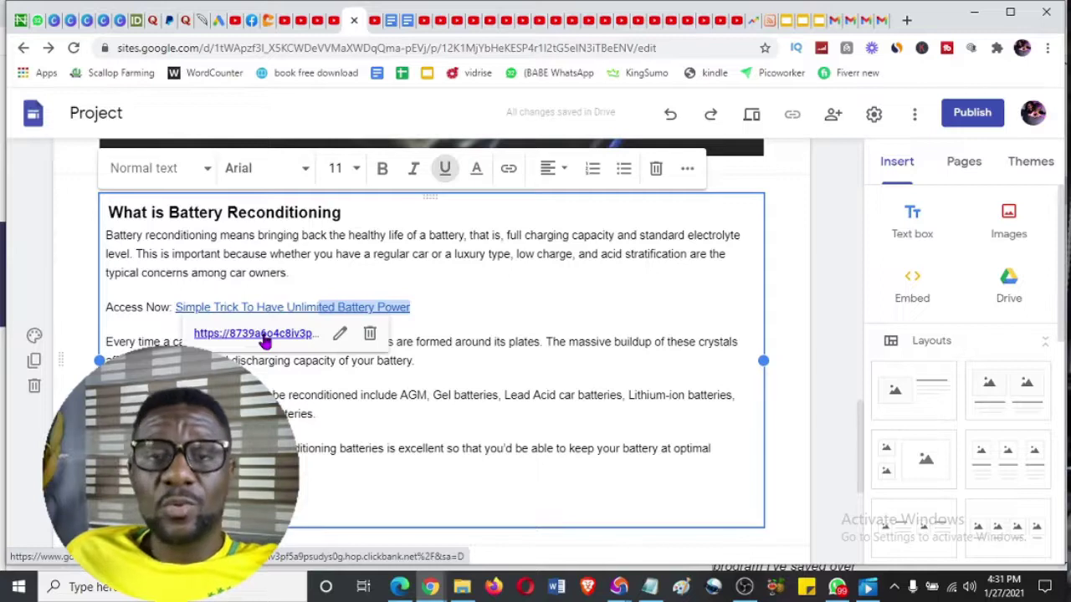
{"action": "left_click", "coordinate": [329, 391]}
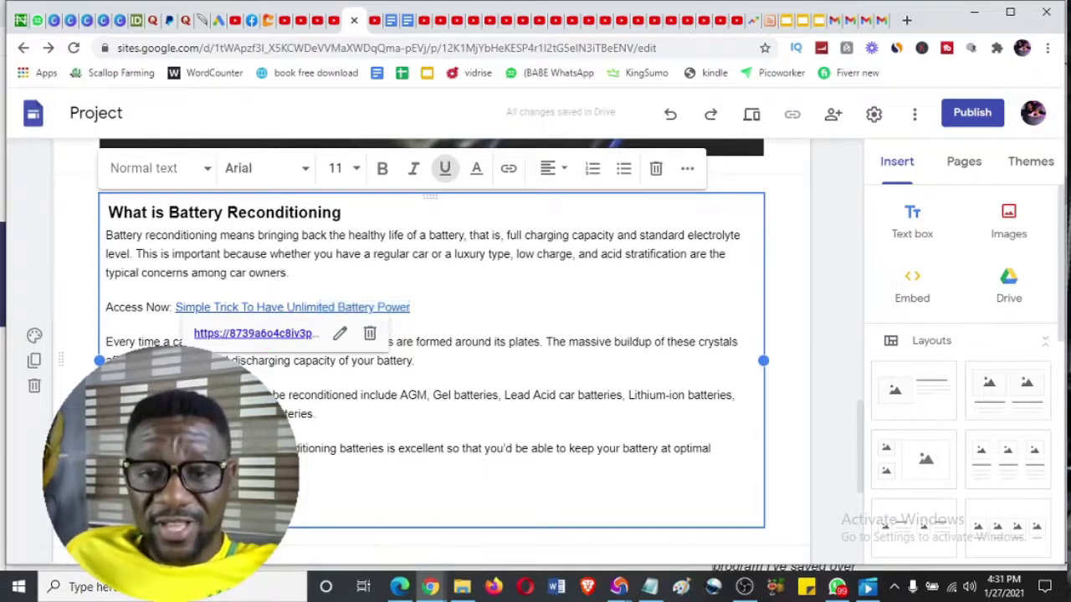
{"action": "left_click", "coordinate": [826, 279]}
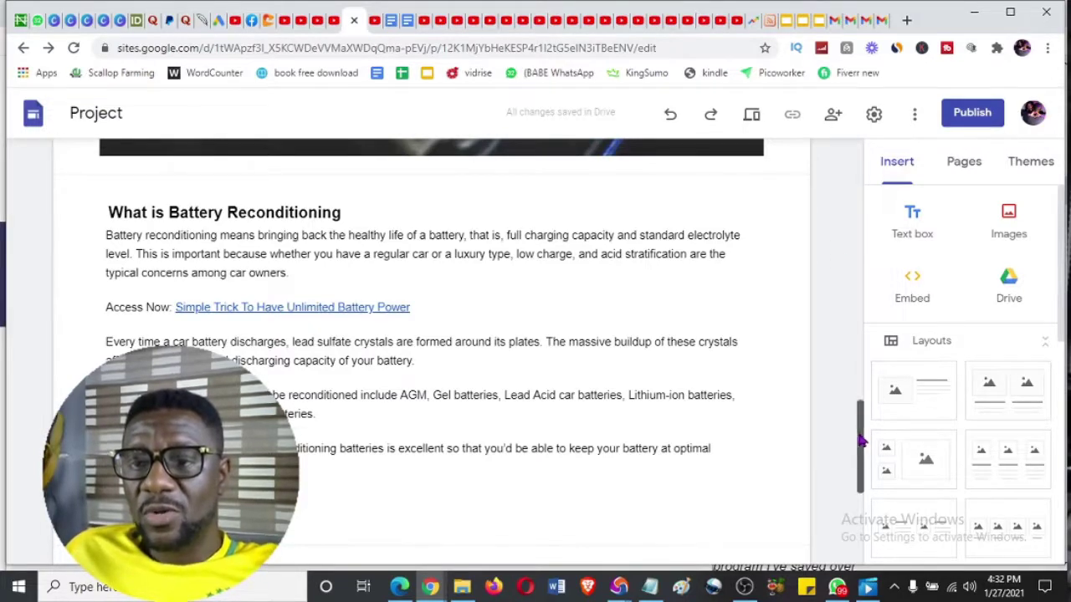
Replace the Take action button's link with the generated ClickBank HopLink for the EZ Battery product
{"action": "left_click_drag", "start_coordinate": [855, 444], "coordinate": [895, 495]}
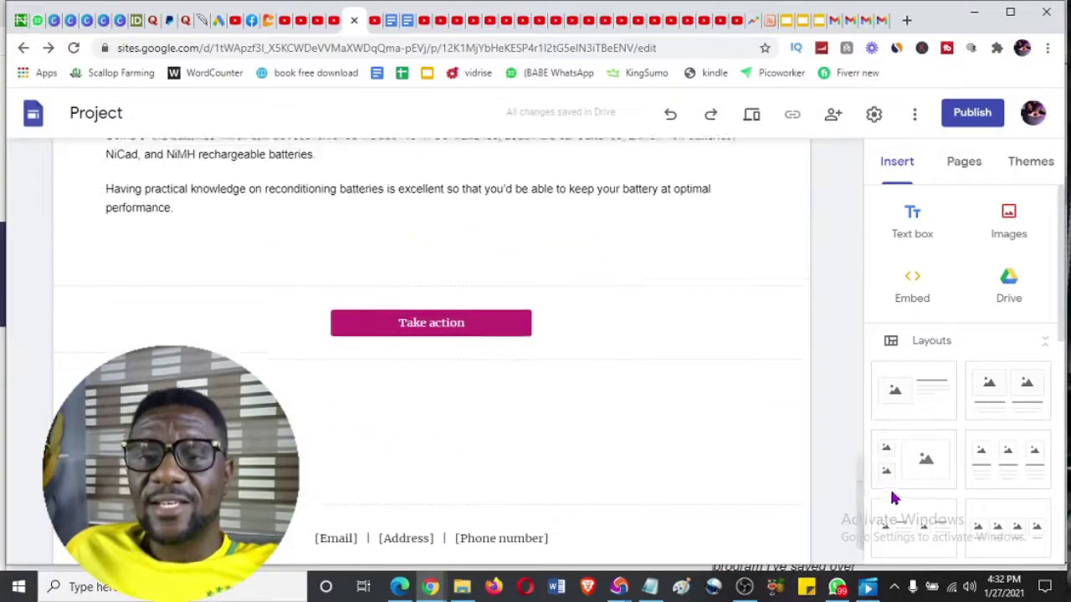
{"action": "left_click", "coordinate": [463, 324]}
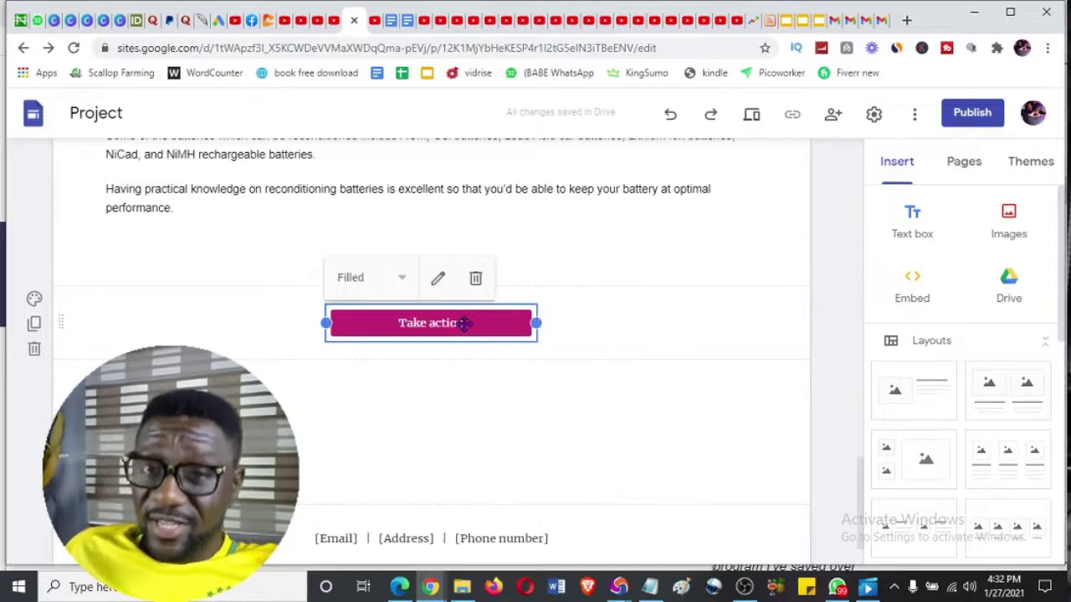
{"action": "left_click", "coordinate": [437, 282]}
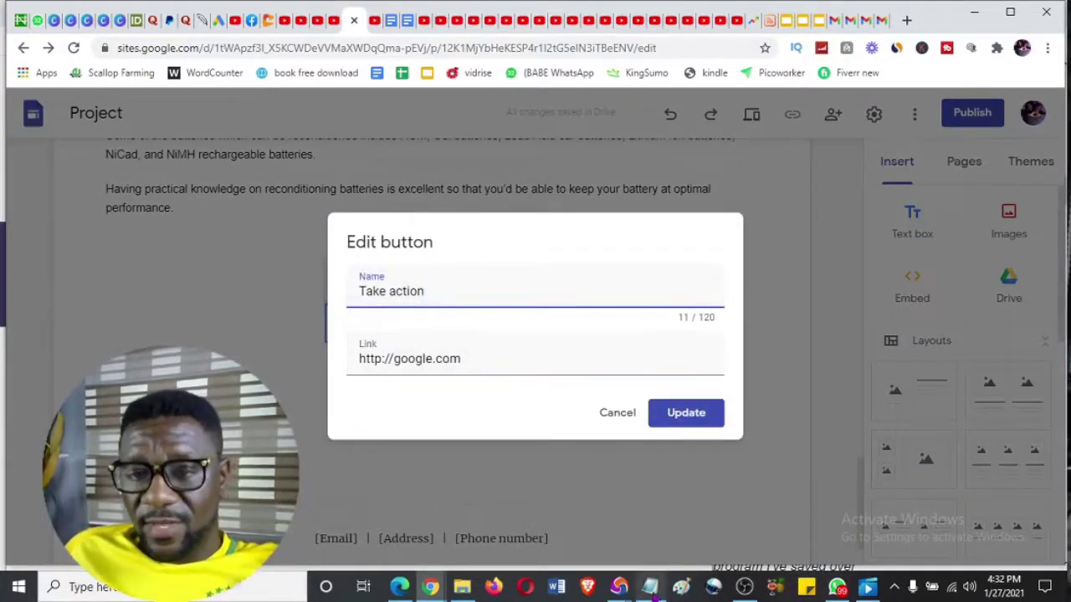
{"action": "mouse_move", "coordinate": [619, 591]}
{"action": "left_click", "coordinate": [701, 552]}
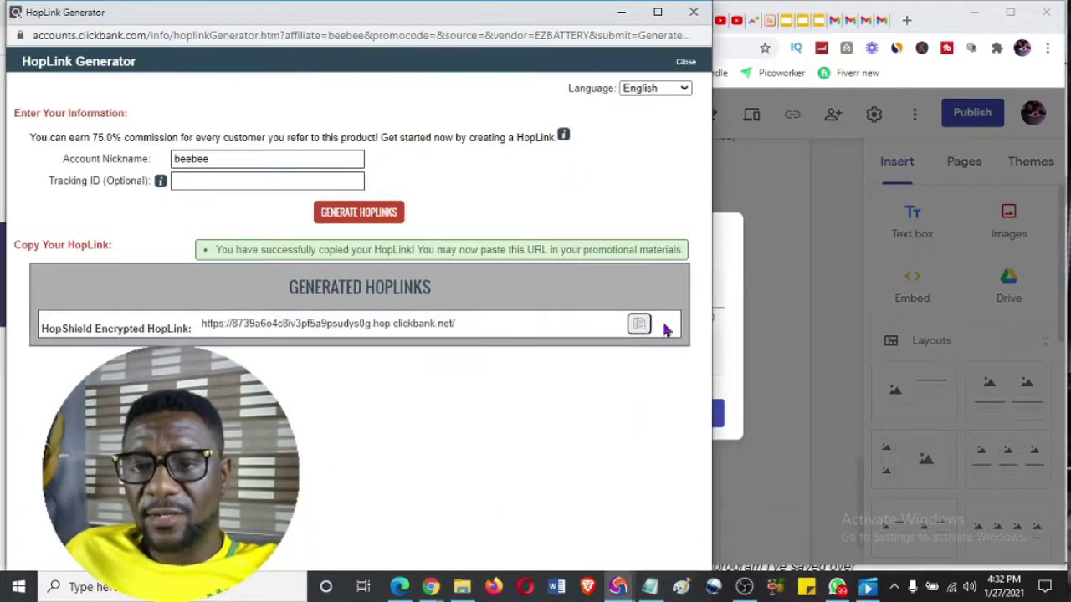
{"action": "left_click", "coordinate": [729, 289]}
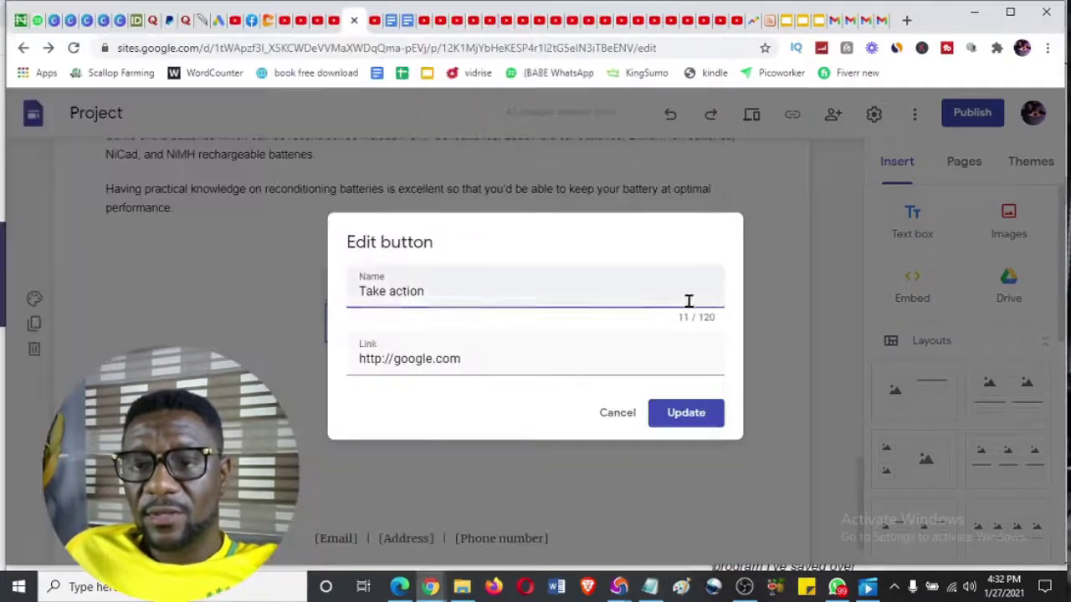
{"action": "left_click", "coordinate": [500, 358]}
{"action": "key", "text": "ctrl+a"}
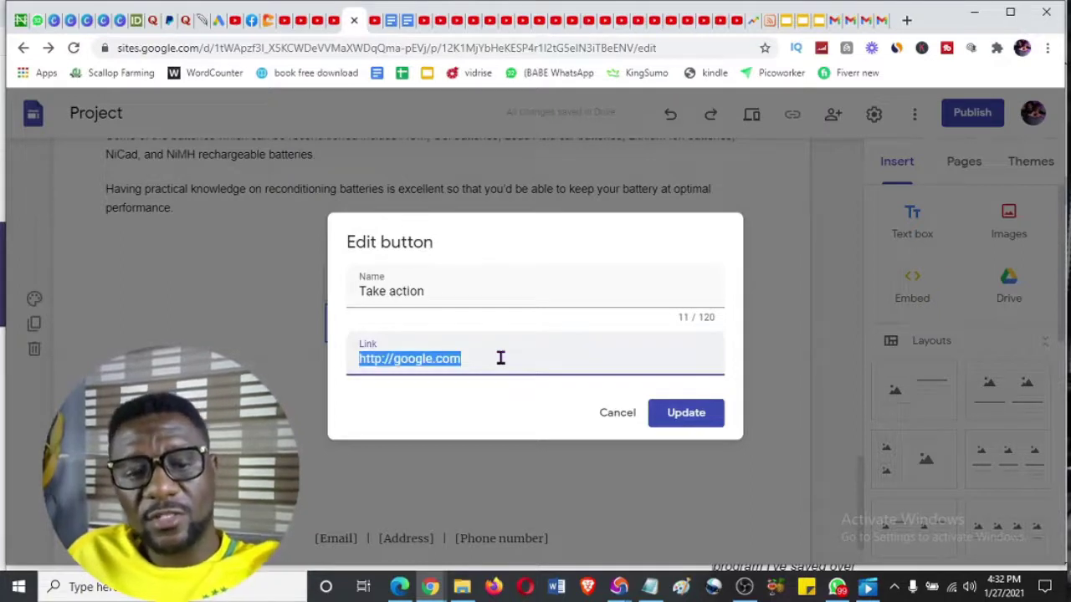
{"action": "key", "text": "ctrl+v"}
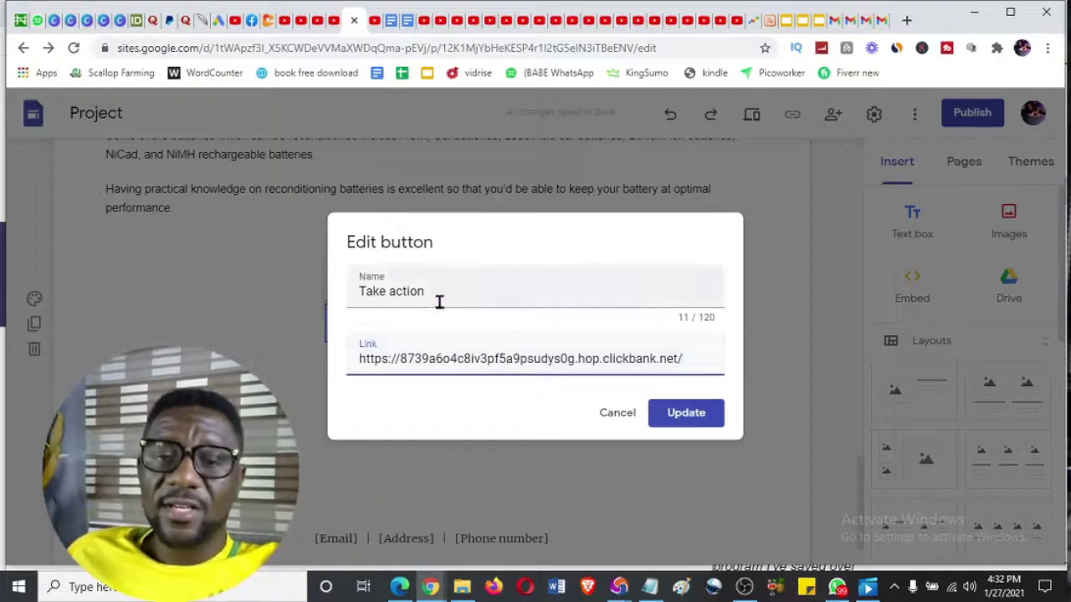
Rename the call-to-action button as "More Info" and apply the update
{"action": "left_click_drag", "start_coordinate": [431, 298], "coordinate": [351, 285]}
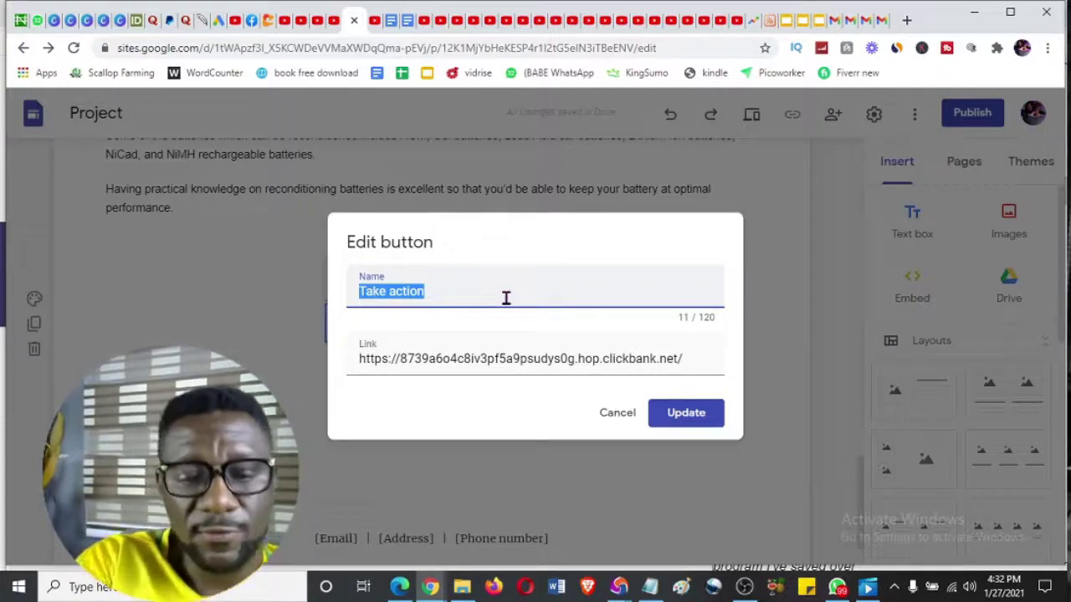
{"action": "type", "text": "More Info"}
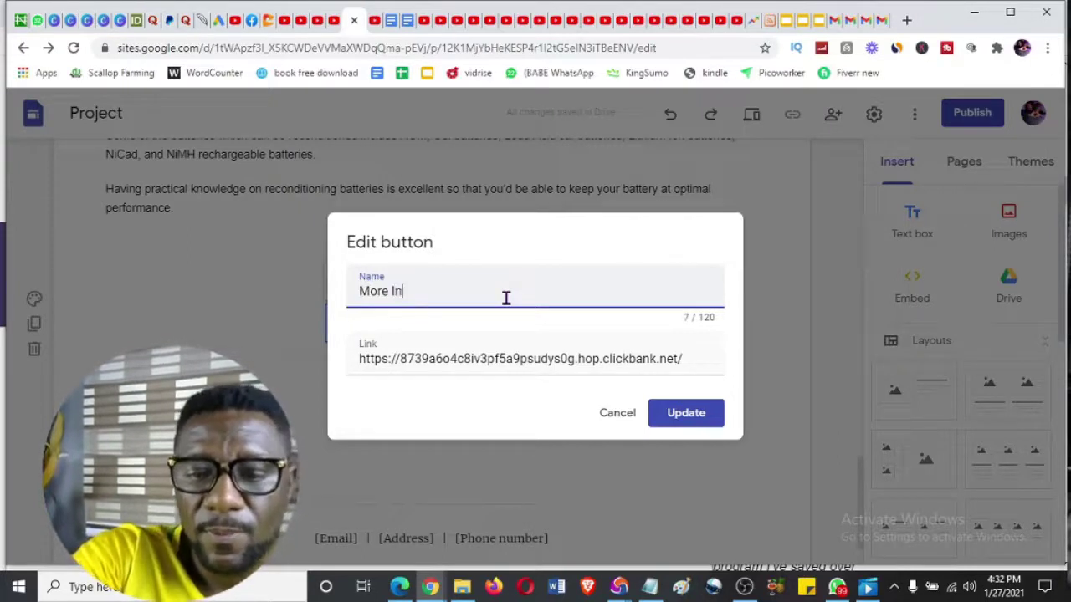
{"action": "left_click", "coordinate": [710, 421]}
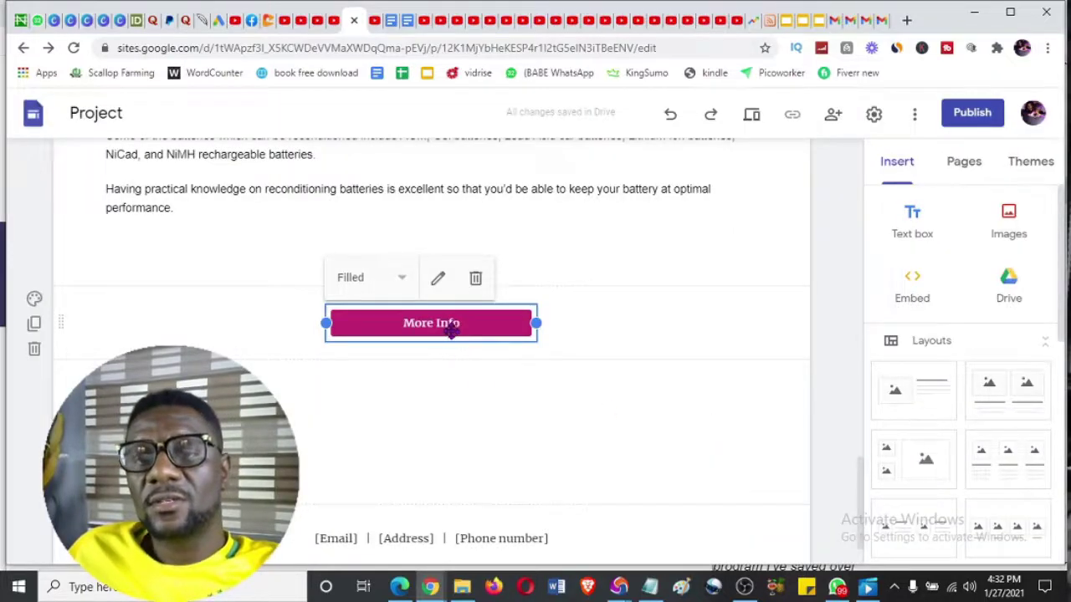
Extend the call-to-action button's name to "Click for more Info" and update the button
{"action": "left_click", "coordinate": [437, 278]}
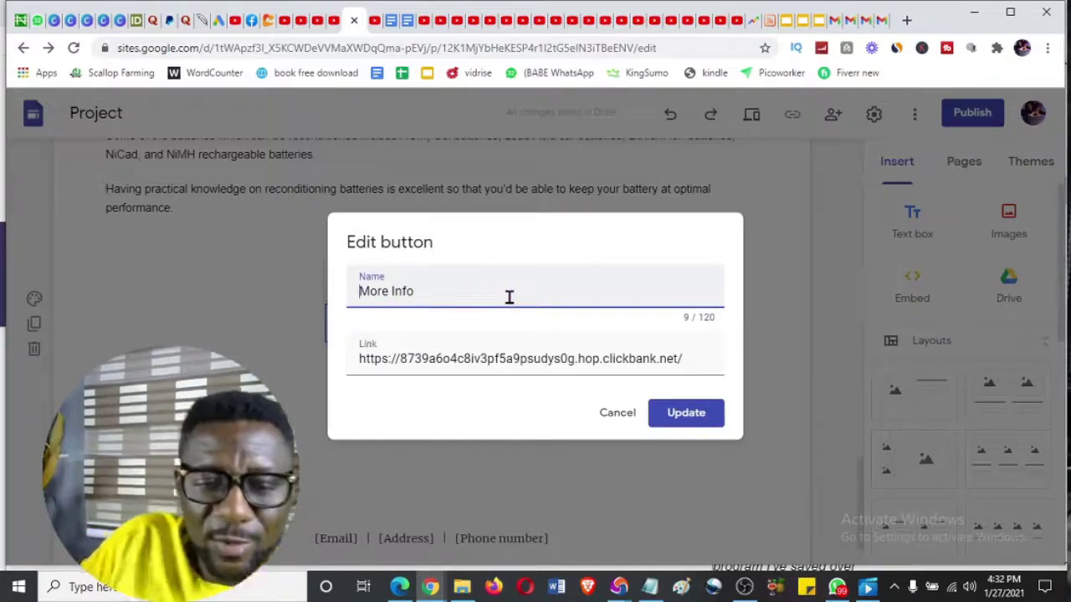
{"action": "type", "text": "Click"}
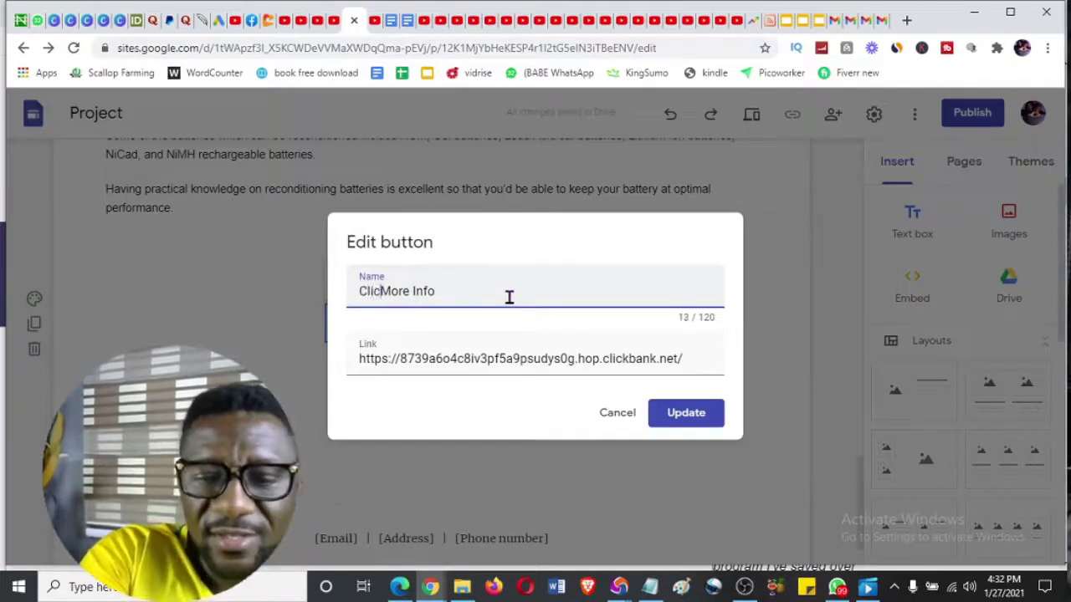
{"action": "type", "text": " for"}
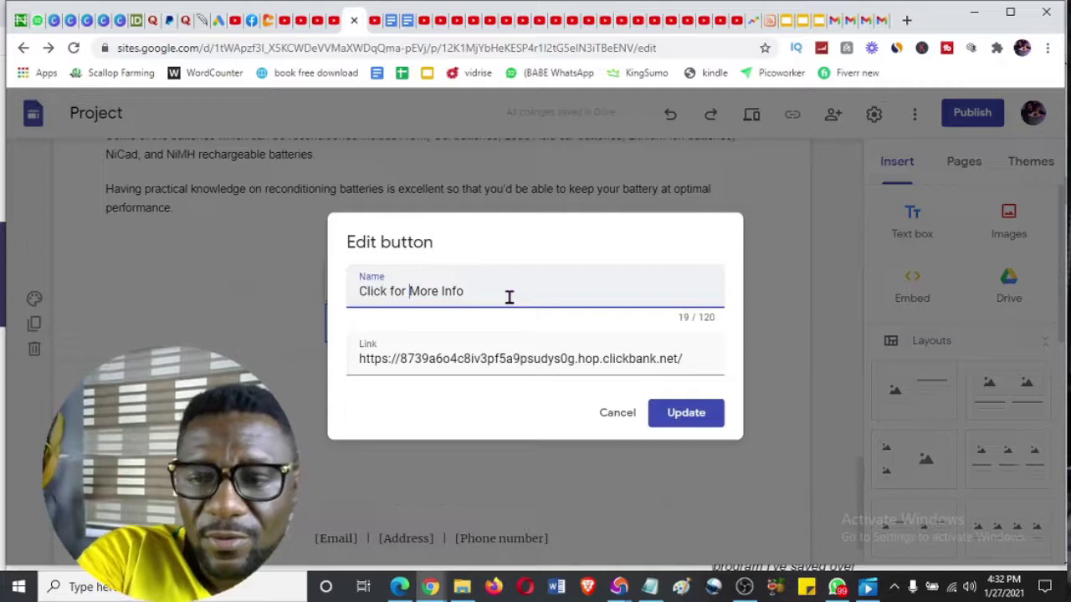
{"action": "key", "text": "Delete"}
{"action": "type", "text": "m"}
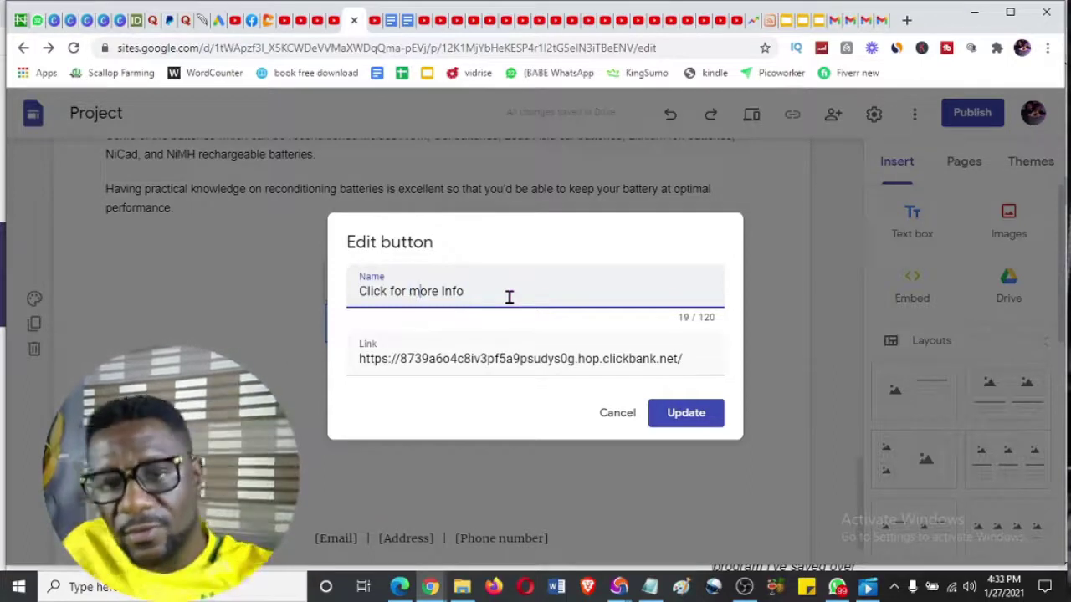
{"action": "left_click", "coordinate": [692, 412]}
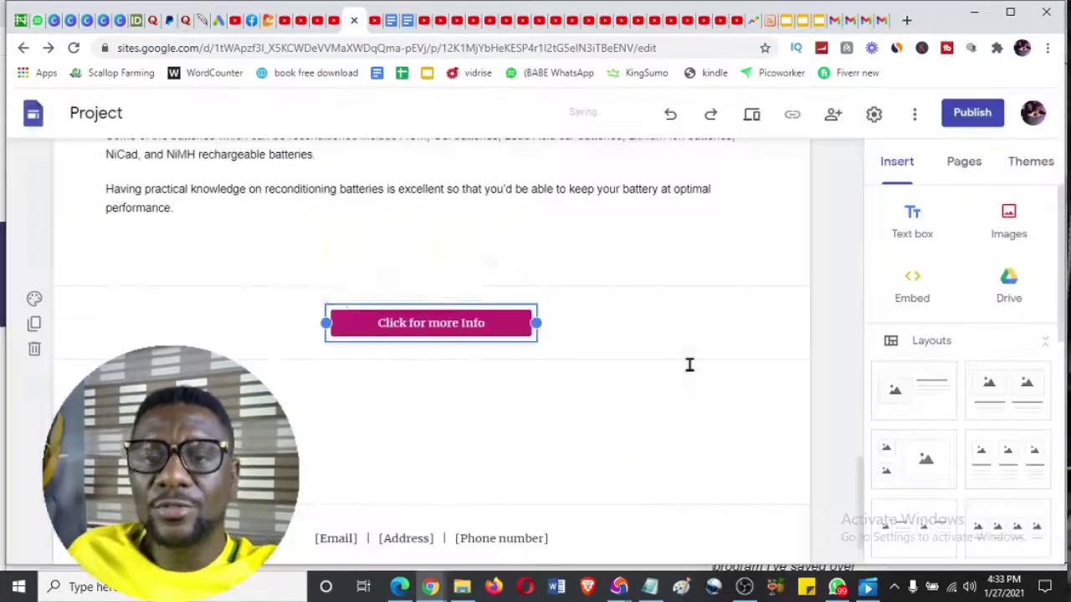
{"action": "left_click", "coordinate": [672, 287]}
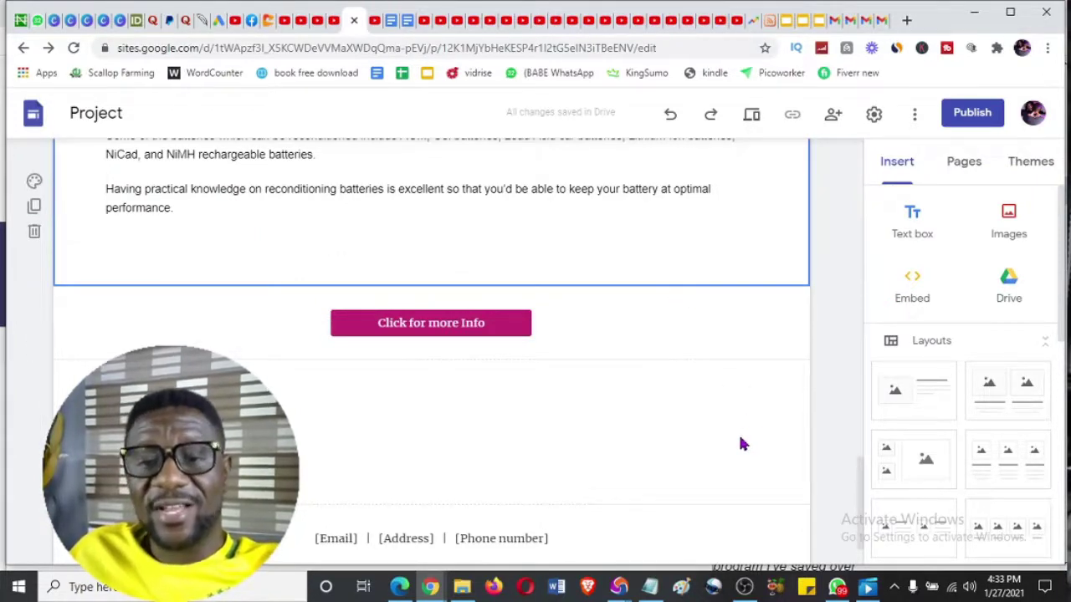
Try the Aristotle and Diplomat themes on the site, and settle on Aristotle
{"action": "scroll", "coordinate": [739, 445], "scroll_direction": "up", "scroll_amount": 4}
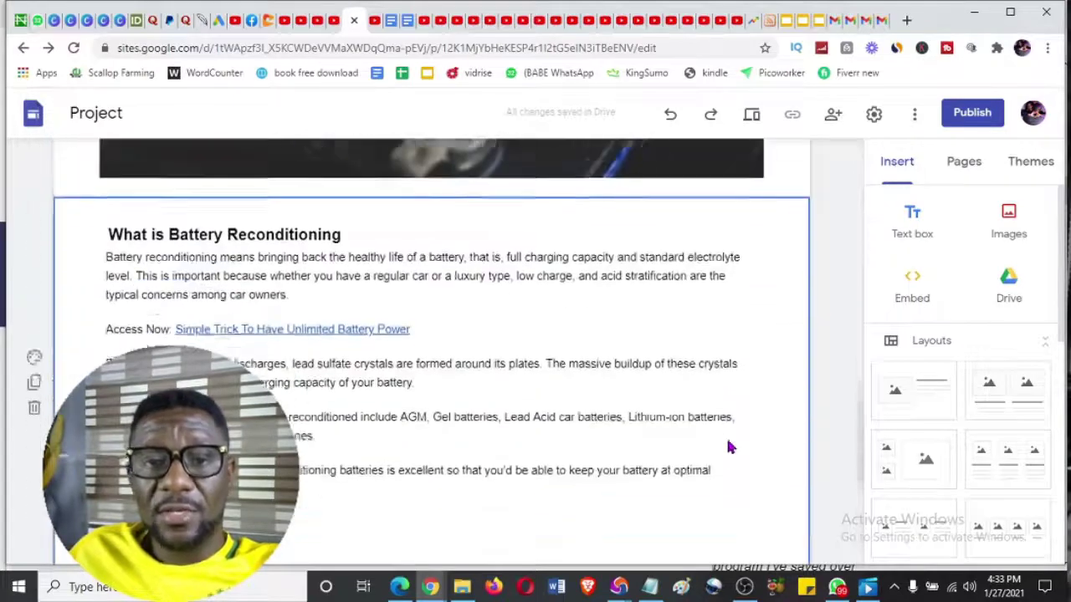
{"action": "scroll", "coordinate": [748, 337], "scroll_direction": "up", "scroll_amount": 7}
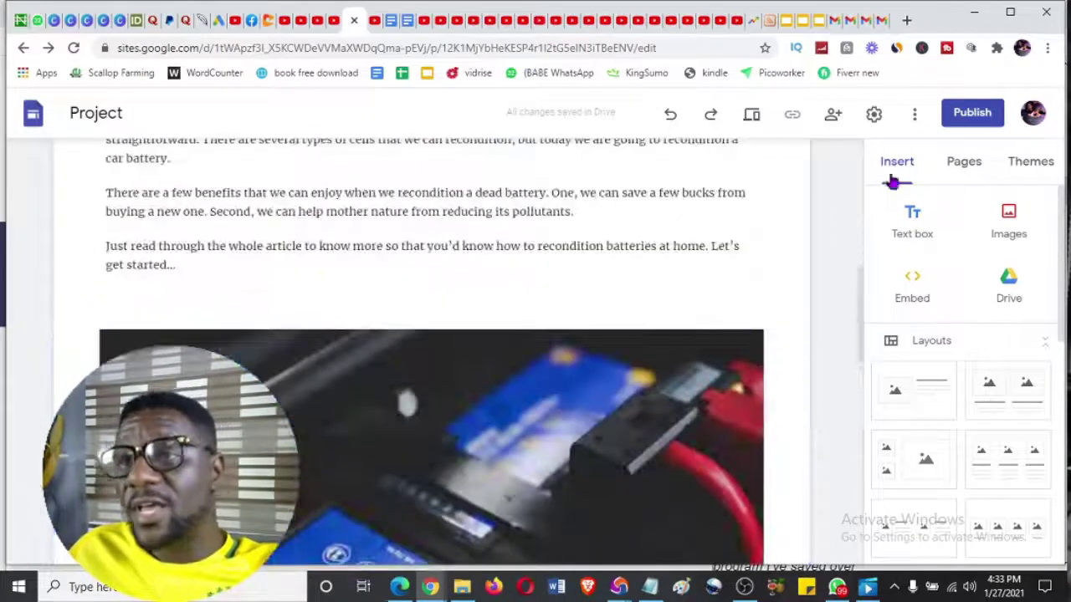
{"action": "left_click", "coordinate": [1034, 164]}
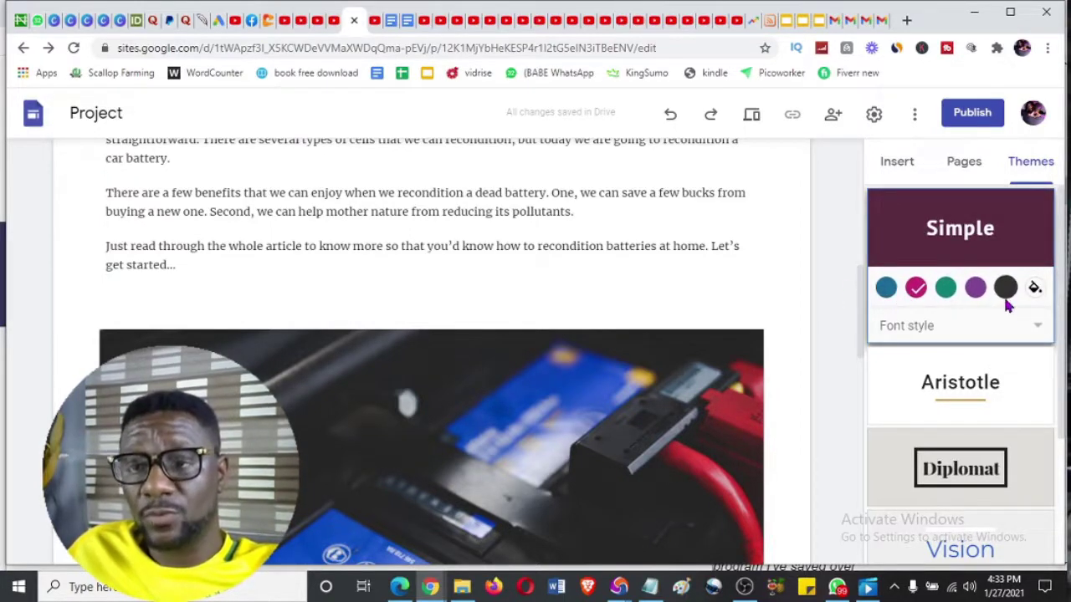
{"action": "left_click", "coordinate": [962, 393]}
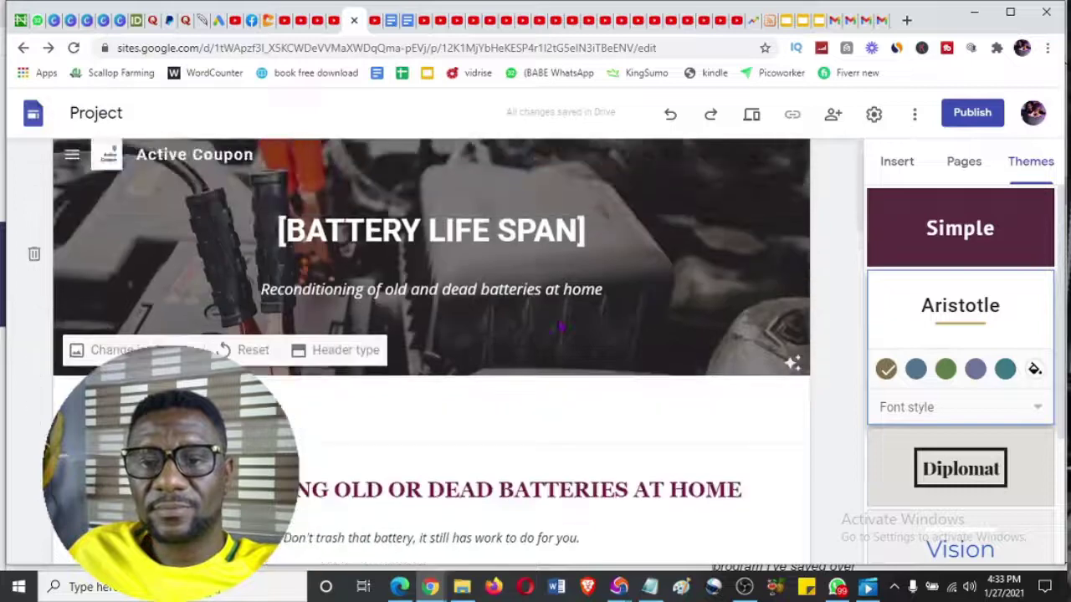
{"action": "scroll", "coordinate": [559, 320], "scroll_direction": "down", "scroll_amount": 3}
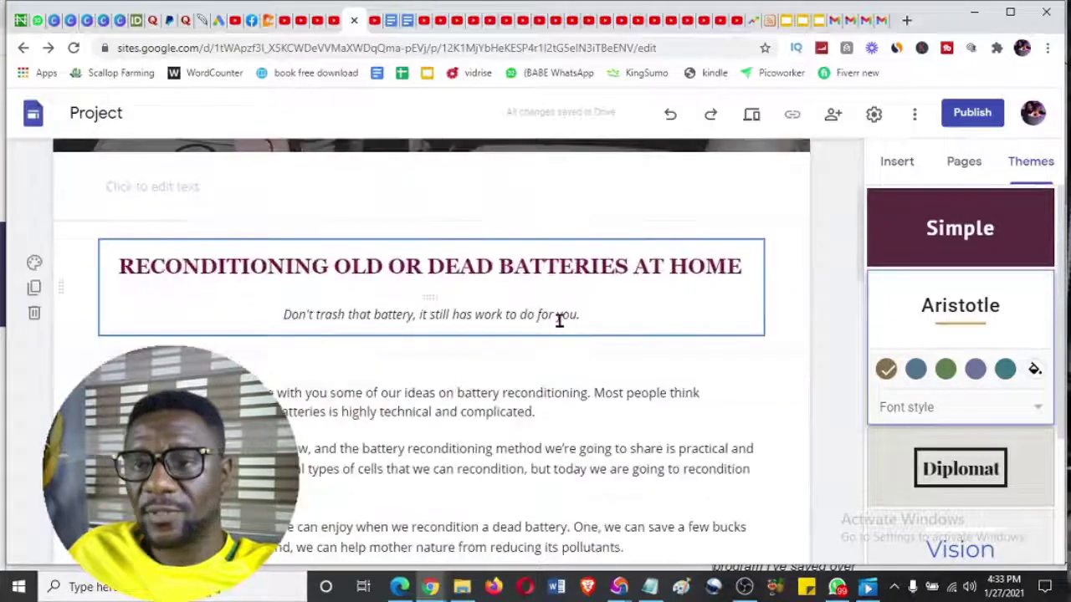
{"action": "scroll", "coordinate": [559, 319], "scroll_direction": "up", "scroll_amount": 3}
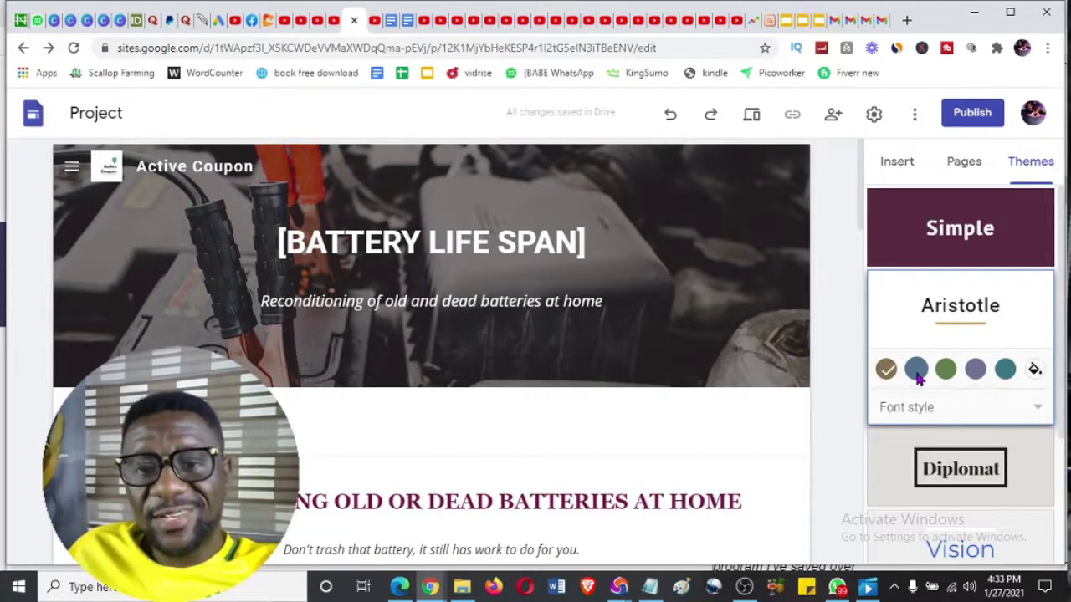
{"action": "left_click", "coordinate": [968, 466]}
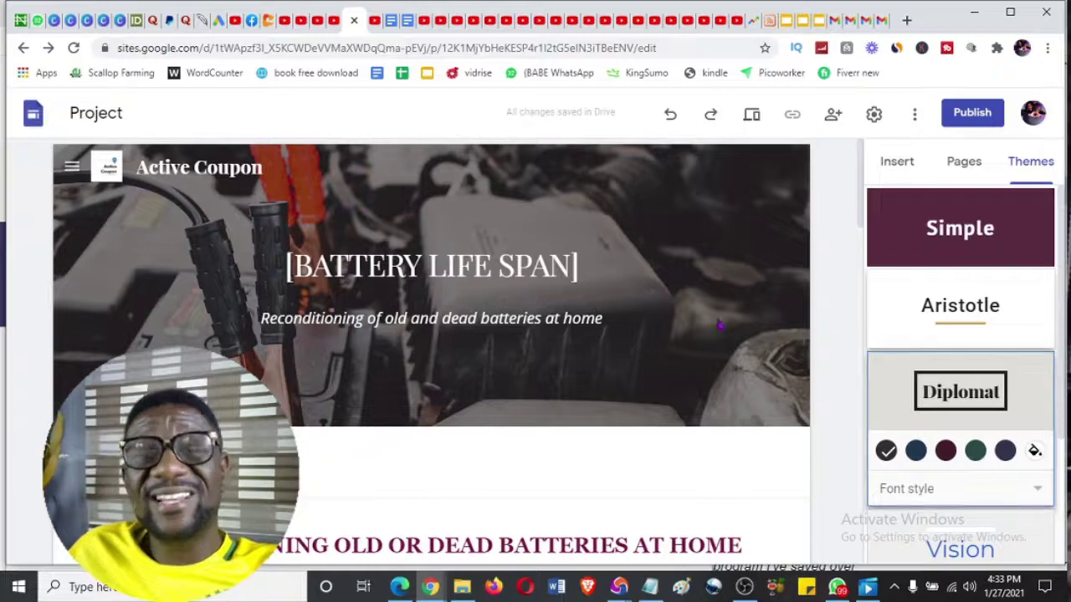
{"action": "left_click", "coordinate": [951, 312]}
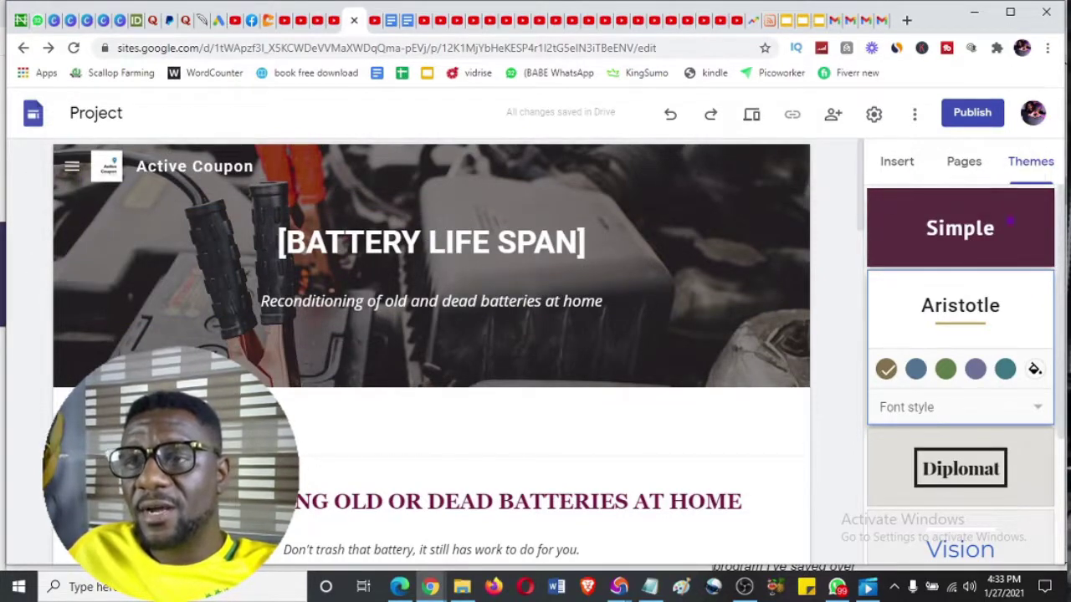
View the site's page list and the options available for the Home page
{"action": "left_click", "coordinate": [964, 159]}
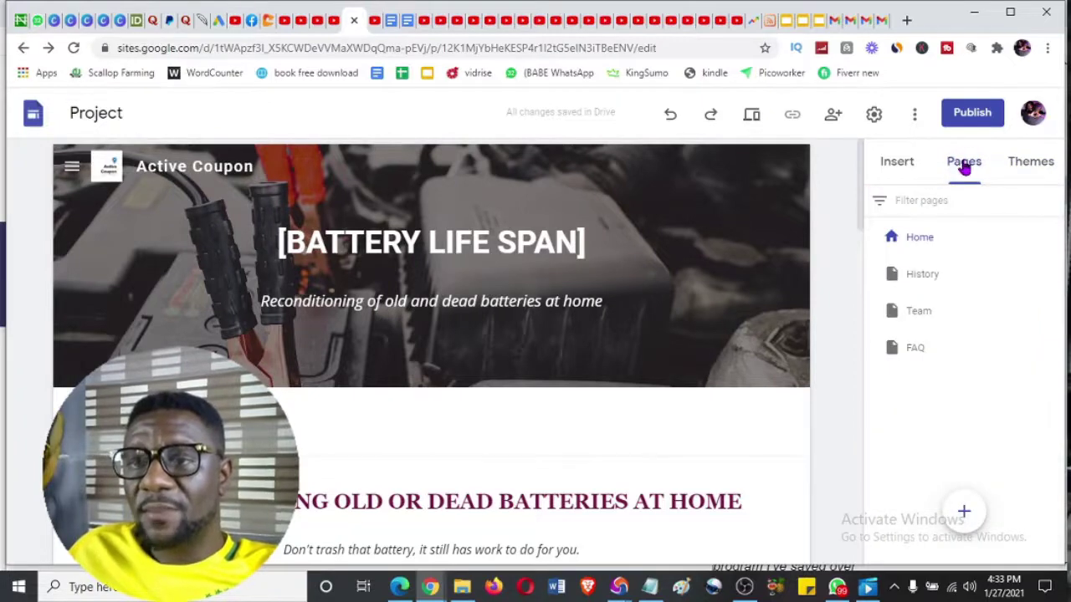
{"action": "mouse_move", "coordinate": [928, 240]}
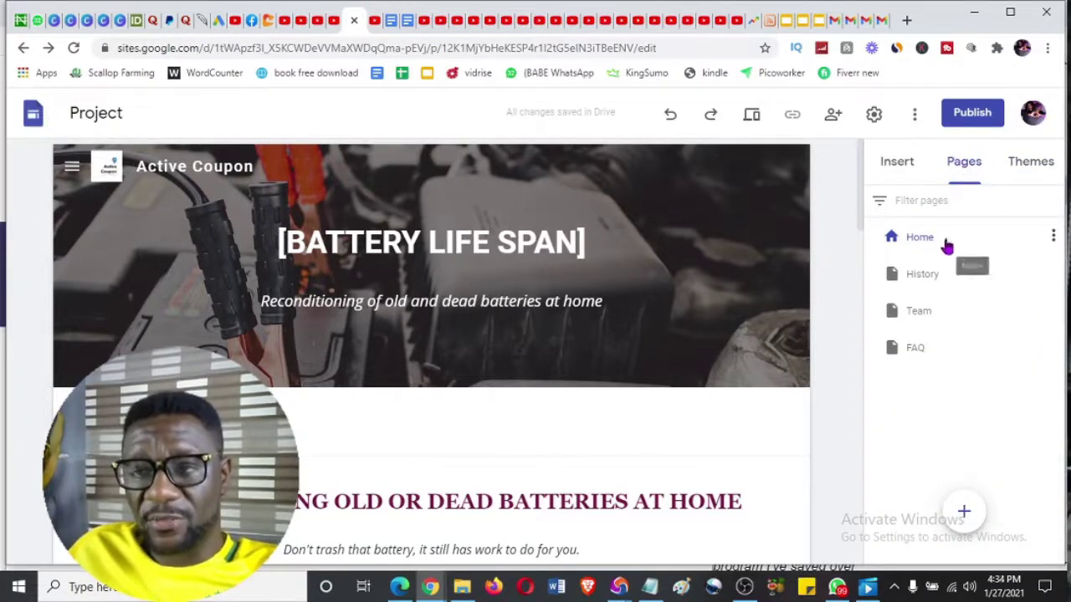
{"action": "left_click", "coordinate": [1053, 238]}
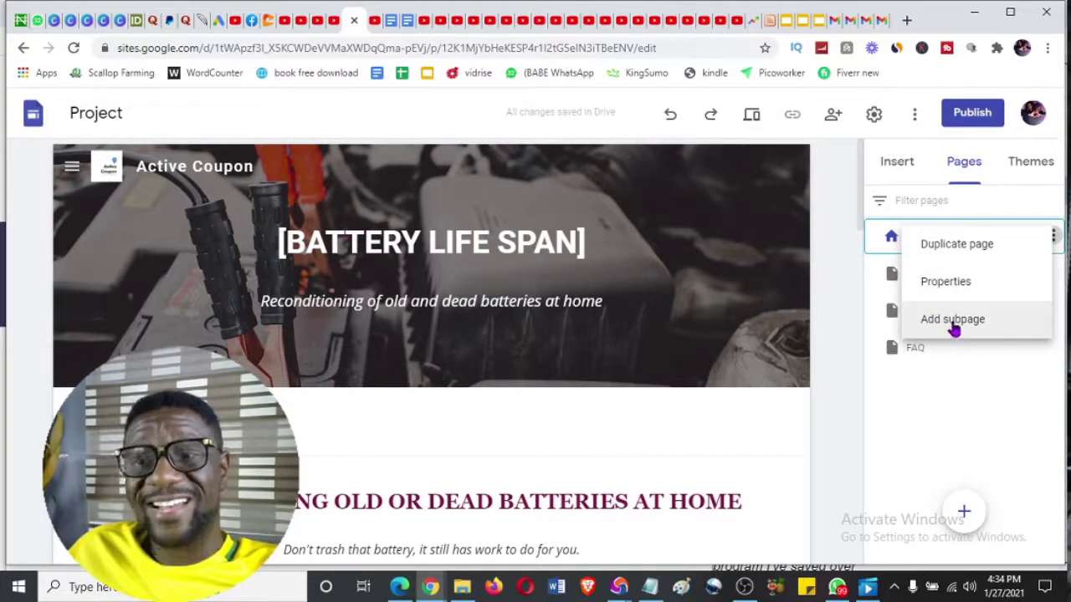
{"action": "left_click", "coordinate": [840, 280]}
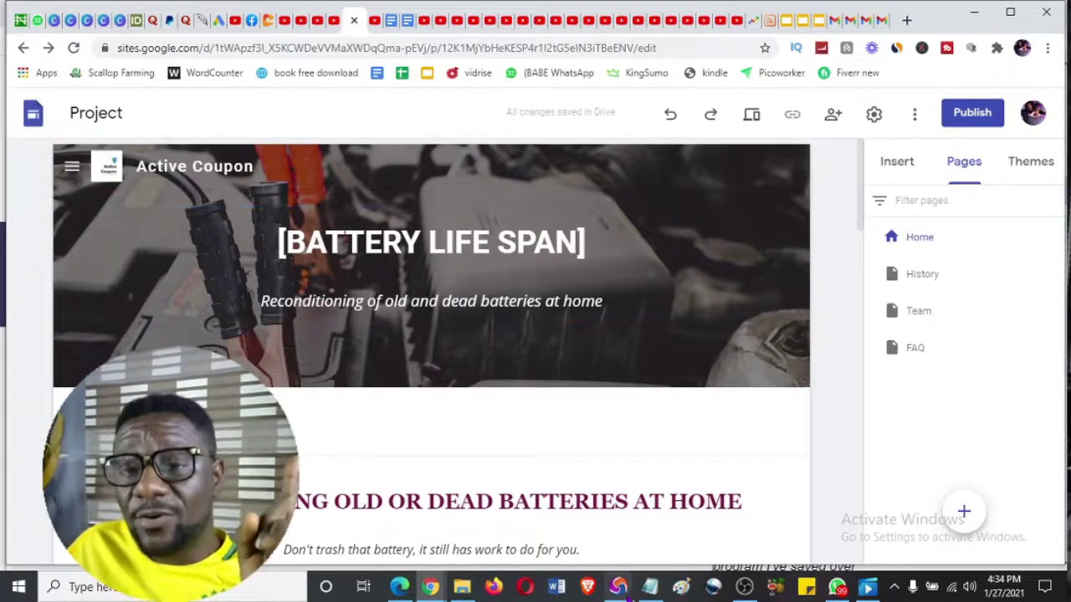
Switch to the EZ Battery Reconditioning sales page, look over its presentation video and customer testimonials, and return to the site editor
{"action": "mouse_move", "coordinate": [617, 586]}
{"action": "left_click", "coordinate": [615, 548]}
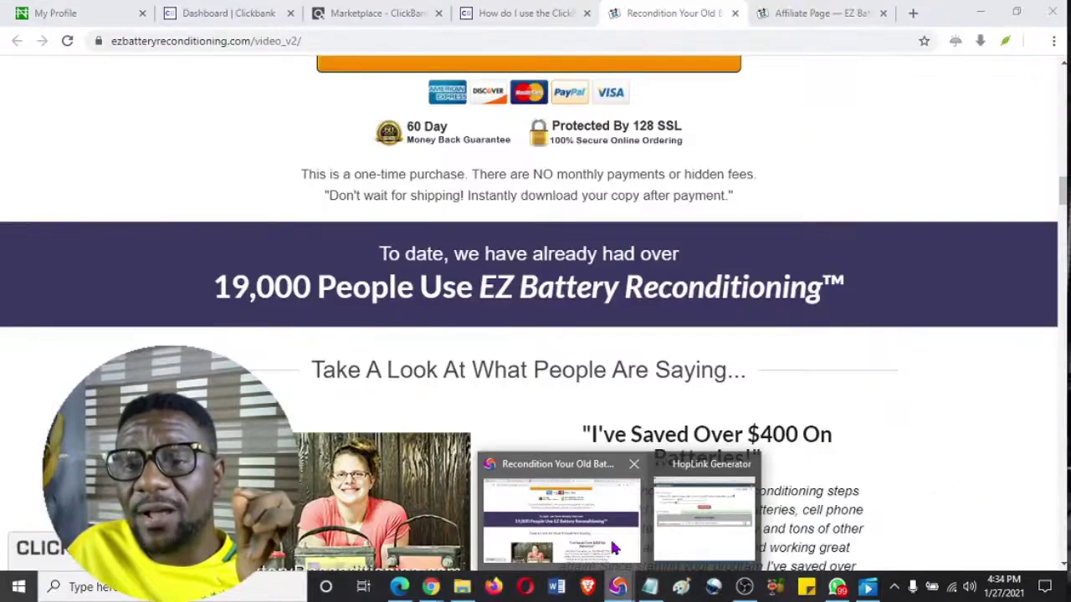
{"action": "scroll", "coordinate": [775, 364], "scroll_direction": "up", "scroll_amount": 15}
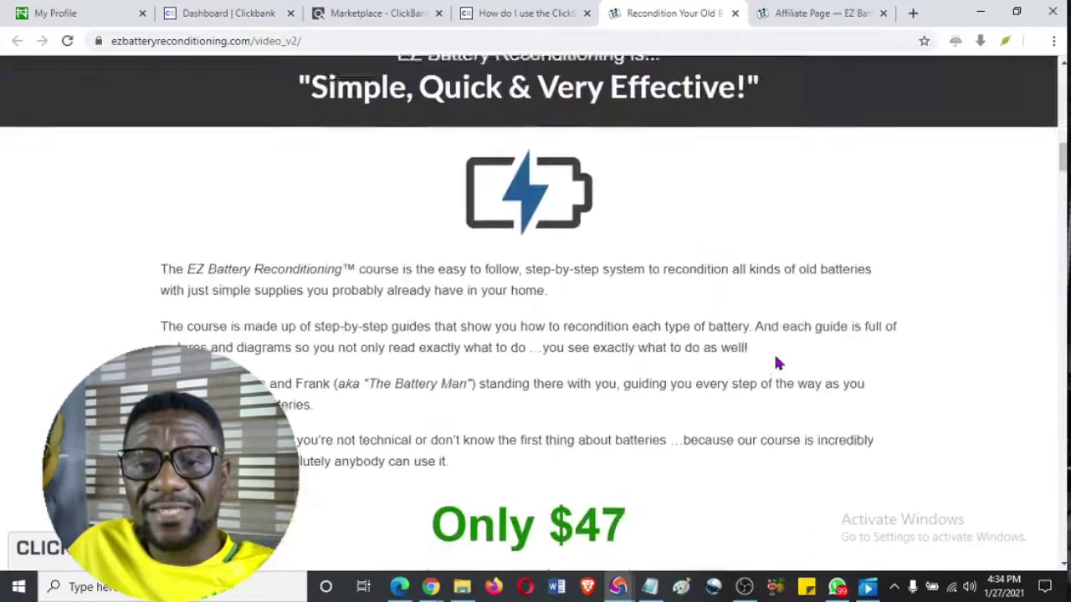
{"action": "scroll", "coordinate": [775, 363], "scroll_direction": "up", "scroll_amount": 4}
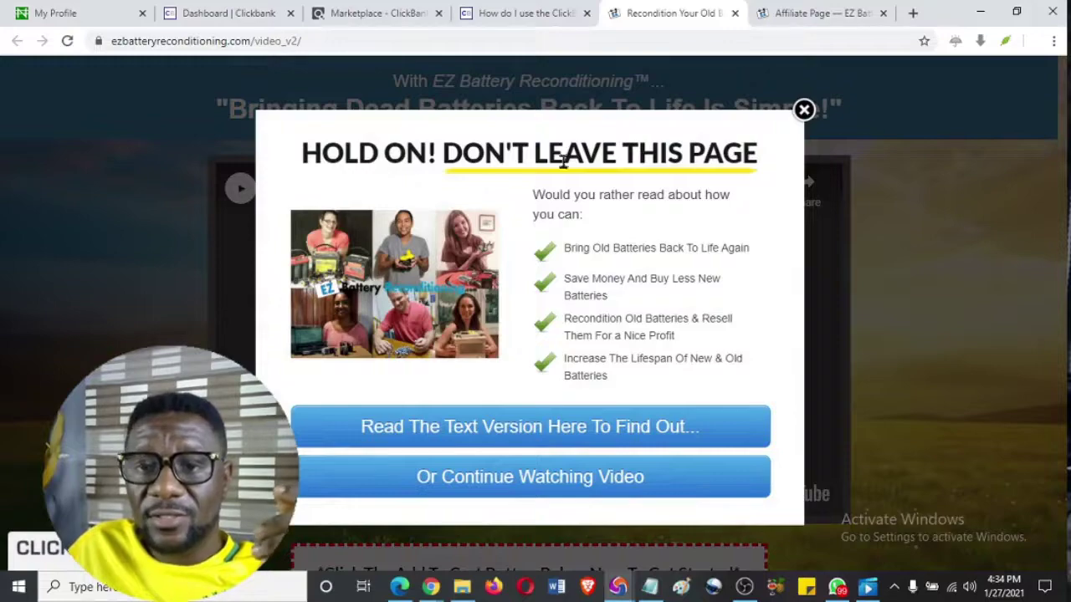
{"action": "left_click", "coordinate": [803, 110]}
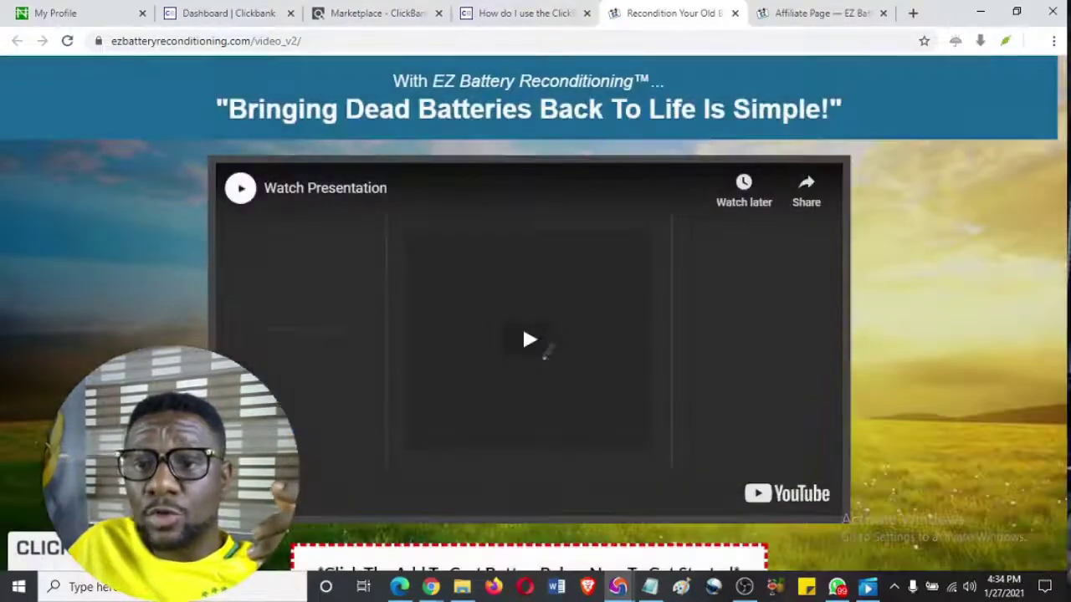
{"action": "scroll", "coordinate": [536, 335], "scroll_direction": "down", "scroll_amount": 5}
{"action": "left_click_drag", "start_coordinate": [1065, 102], "coordinate": [1063, 278]}
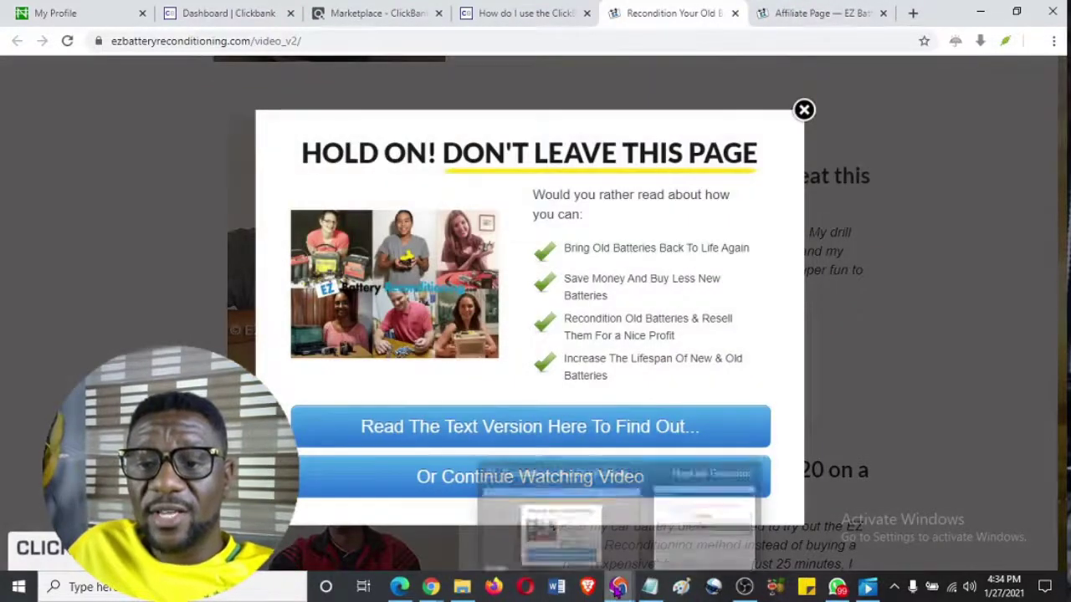
{"action": "mouse_move", "coordinate": [430, 591]}
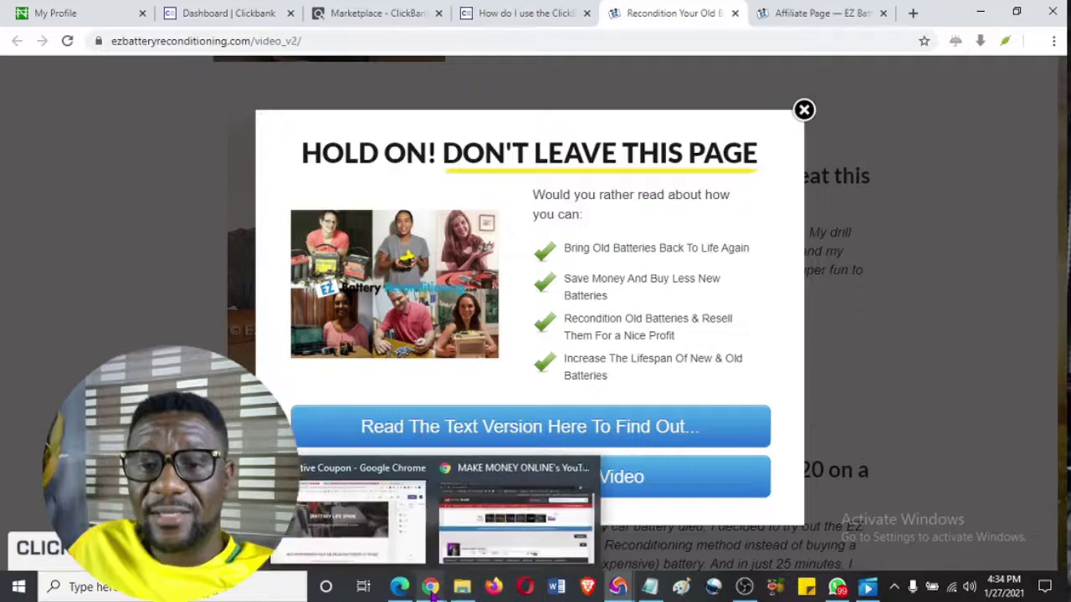
{"action": "left_click", "coordinate": [392, 526]}
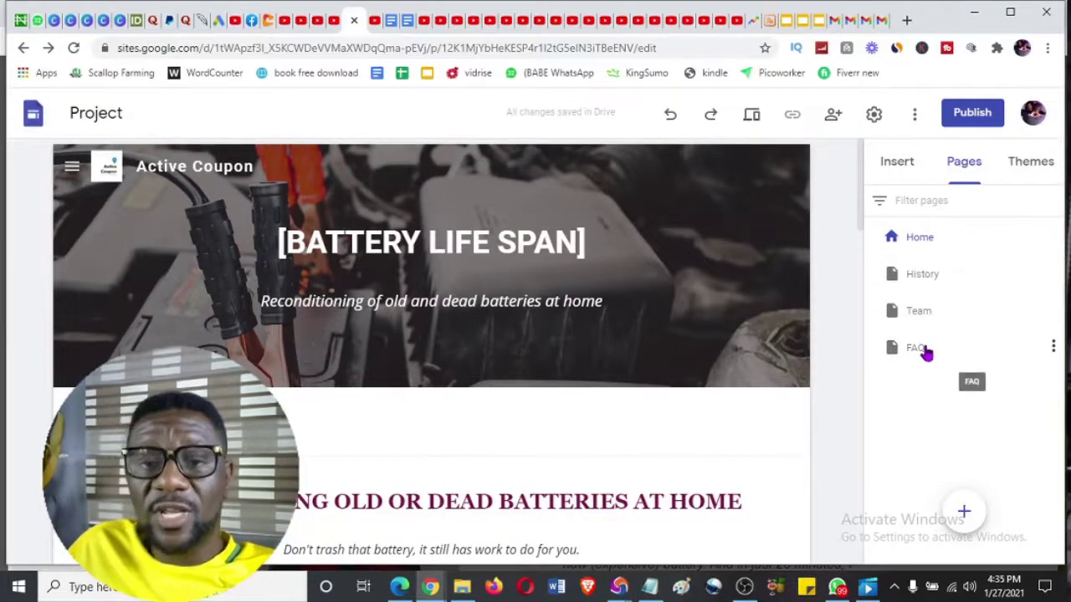
Replace the answer under the first question on the FAQ page with the sample text "dsgfhgjd,jfljf"
{"action": "left_click", "coordinate": [921, 349]}
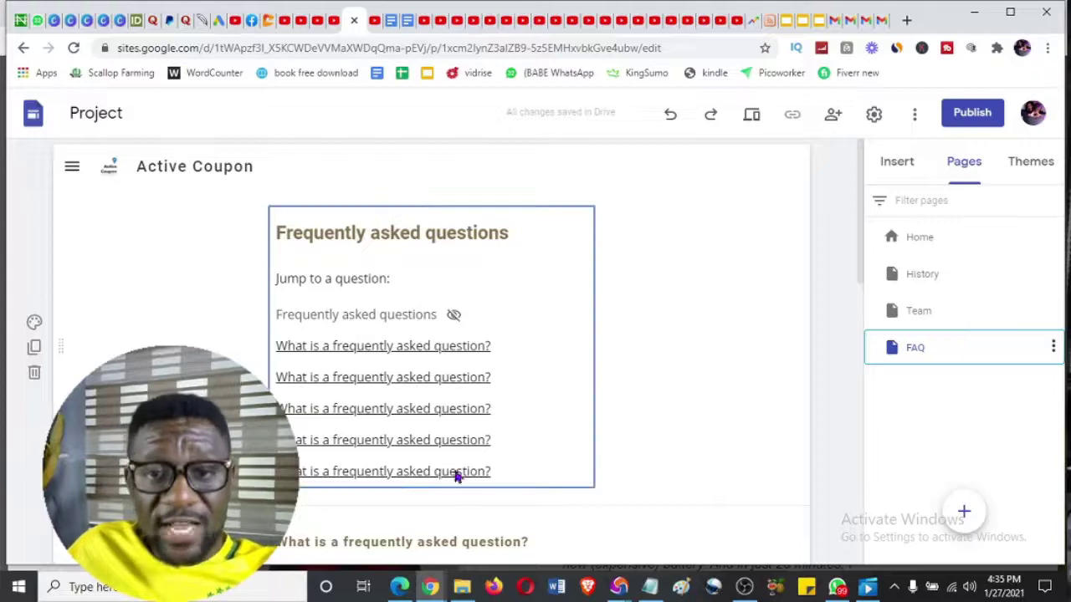
{"action": "scroll", "coordinate": [508, 329], "scroll_direction": "down", "scroll_amount": 3}
{"action": "scroll", "coordinate": [507, 329], "scroll_direction": "up", "scroll_amount": 1}
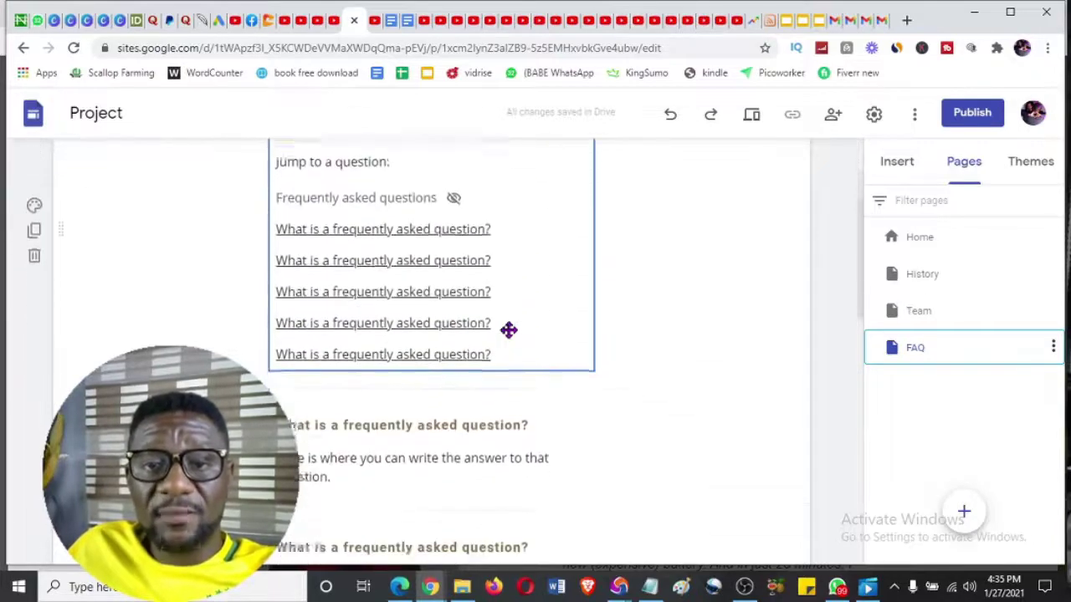
{"action": "scroll", "coordinate": [469, 277], "scroll_direction": "down", "scroll_amount": 2}
{"action": "left_click", "coordinate": [420, 280]}
{"action": "left_click_drag", "start_coordinate": [421, 277], "coordinate": [269, 259]}
{"action": "type", "text": "dsgfhgjd,jfljf"}
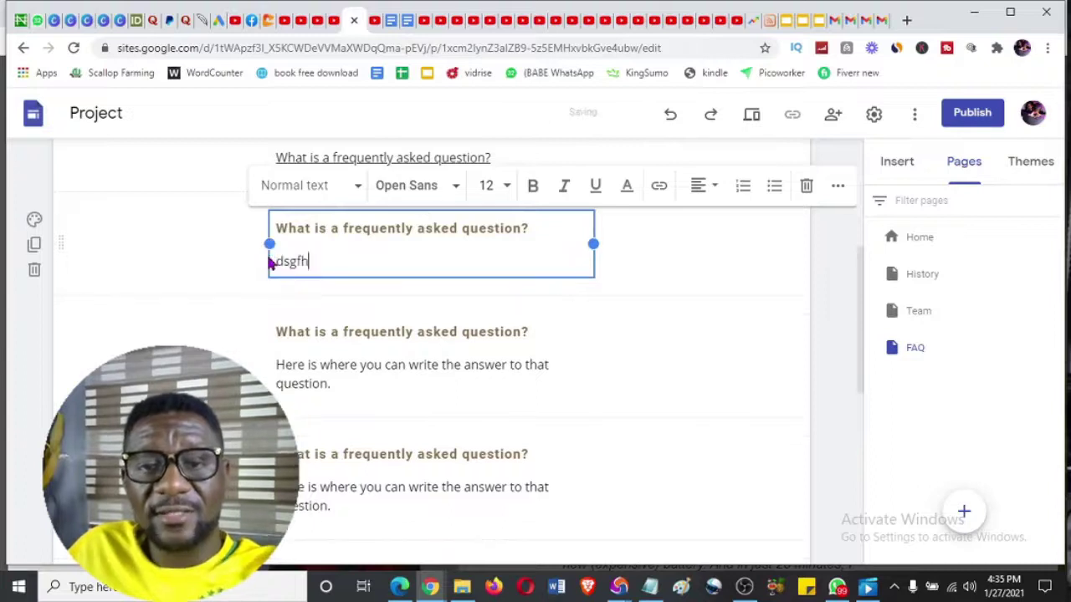
{"action": "left_click", "coordinate": [692, 272]}
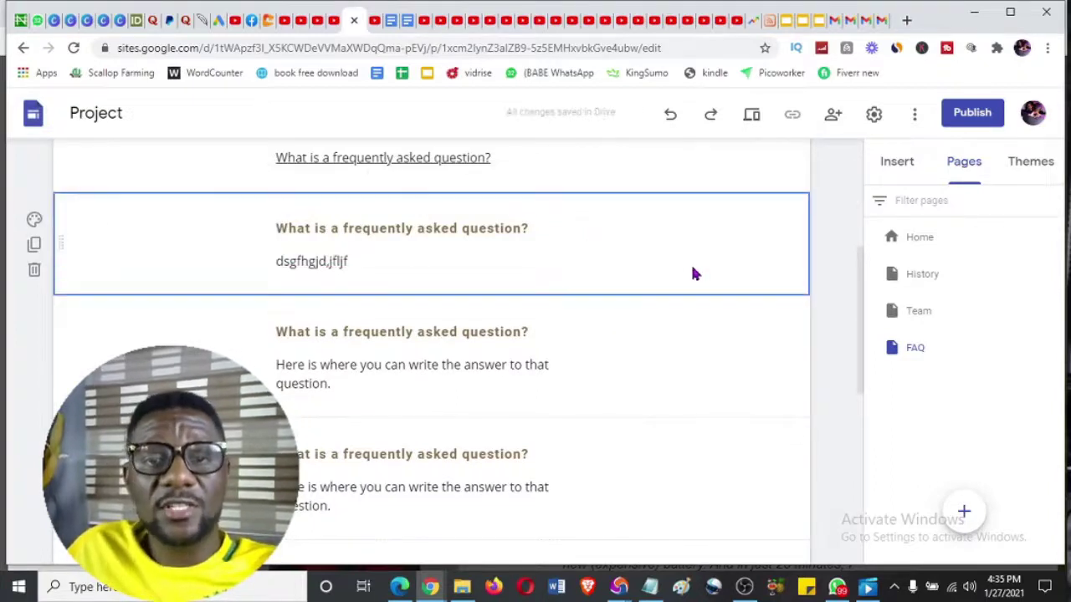
Return to the Home page and start a web embed by URL near the "Click for more Info" button
{"action": "left_click", "coordinate": [918, 238]}
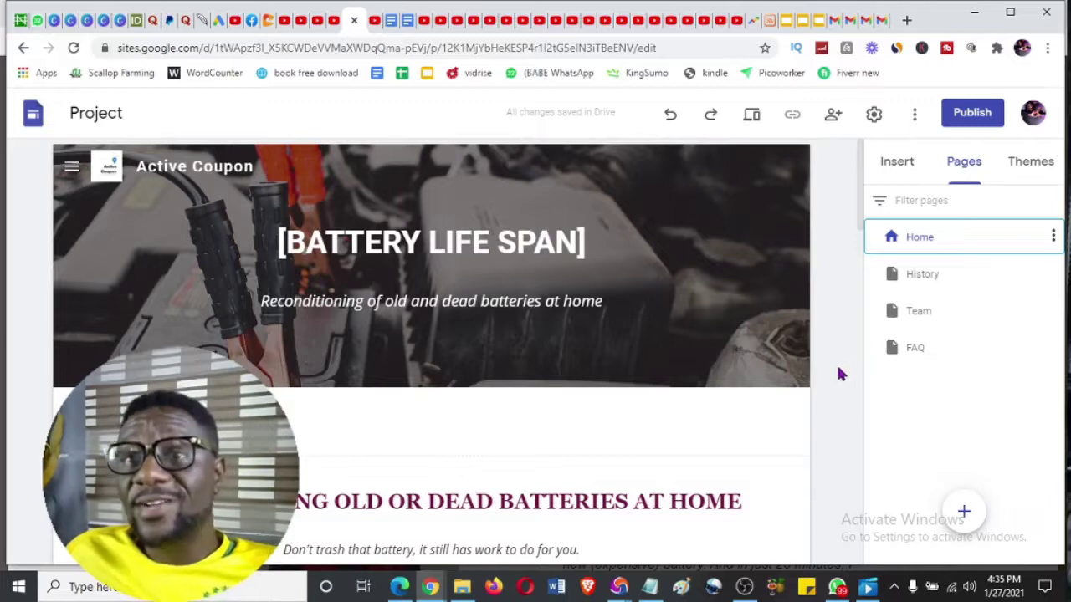
{"action": "left_click", "coordinate": [899, 167]}
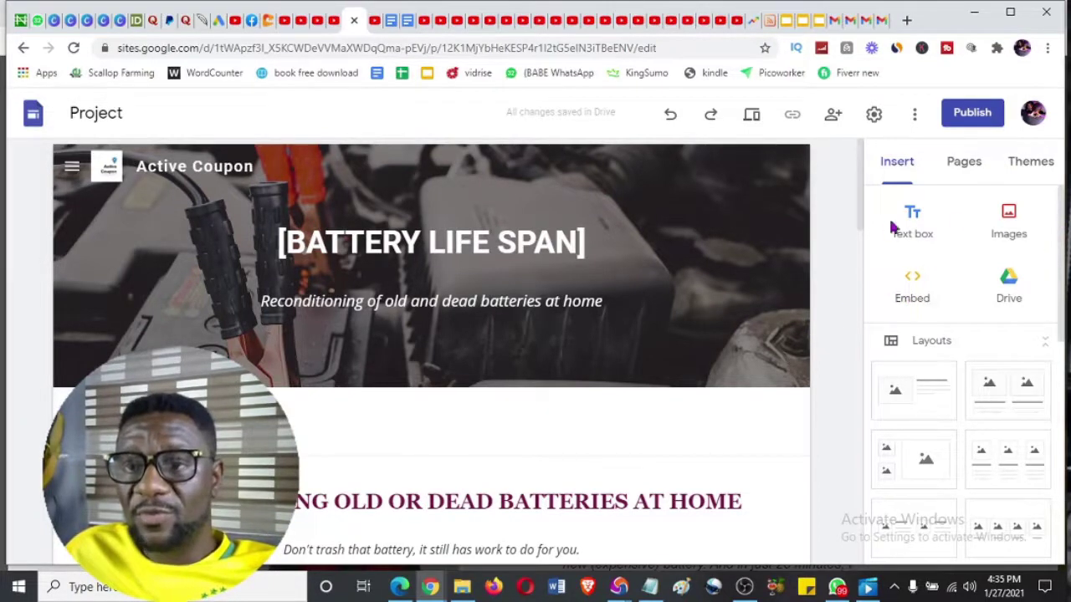
{"action": "left_click_drag", "start_coordinate": [860, 195], "coordinate": [847, 513]}
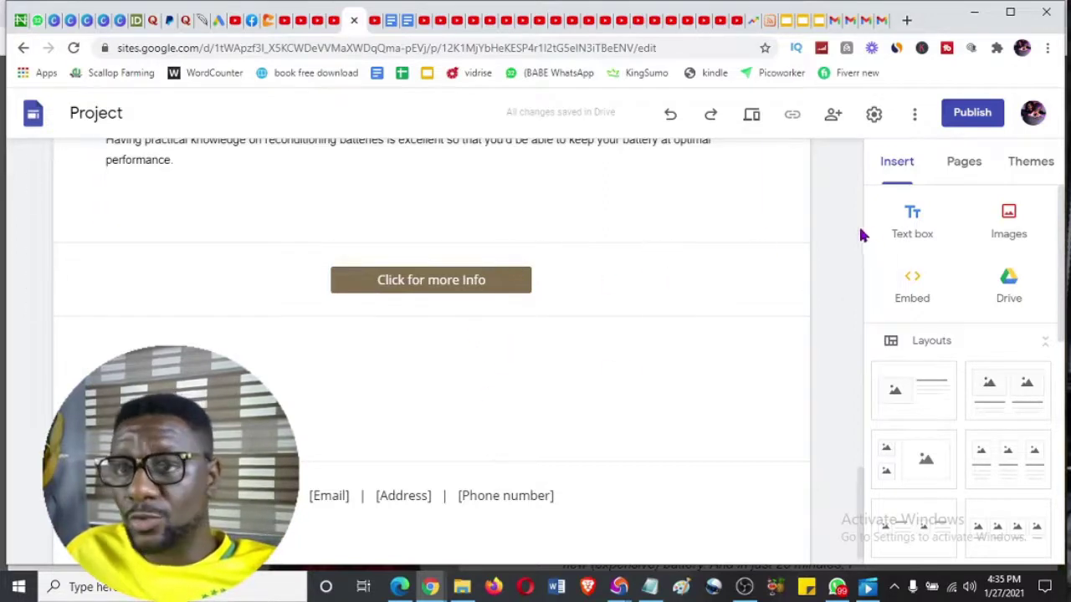
{"action": "left_click", "coordinate": [914, 284]}
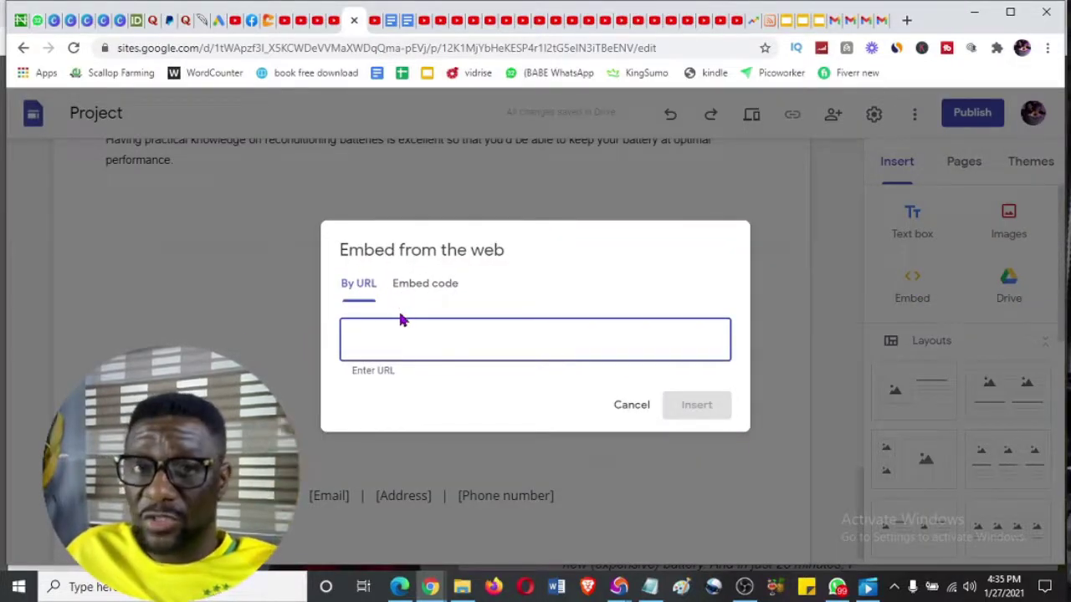
Switch to the $1000 Google Sites ClickBank affiliate video on YouTube, like it, and copy its web address
{"action": "left_click", "coordinate": [335, 18]}
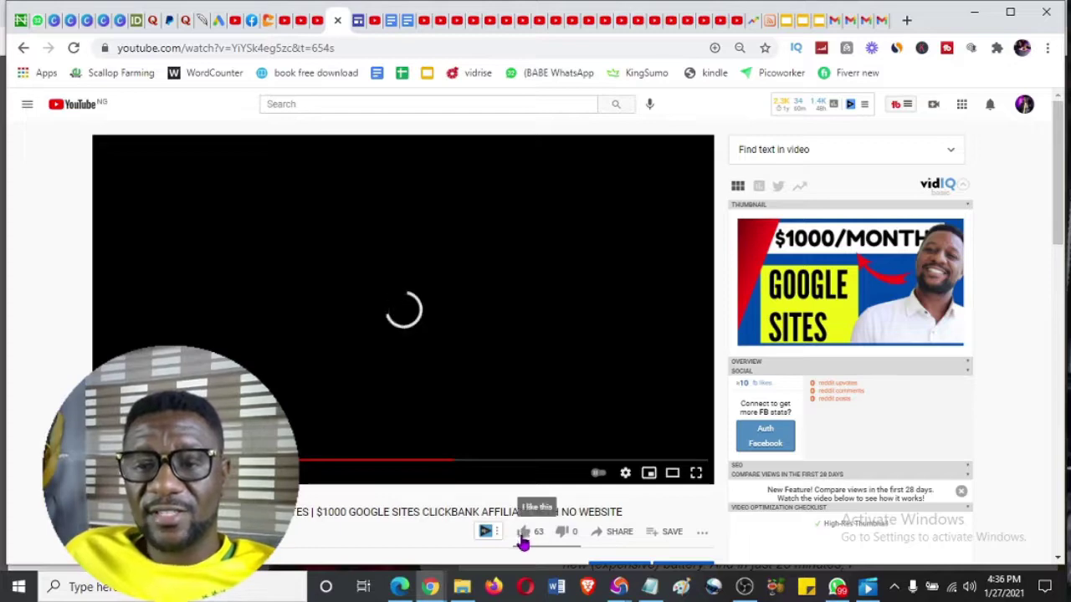
{"action": "left_click", "coordinate": [522, 540]}
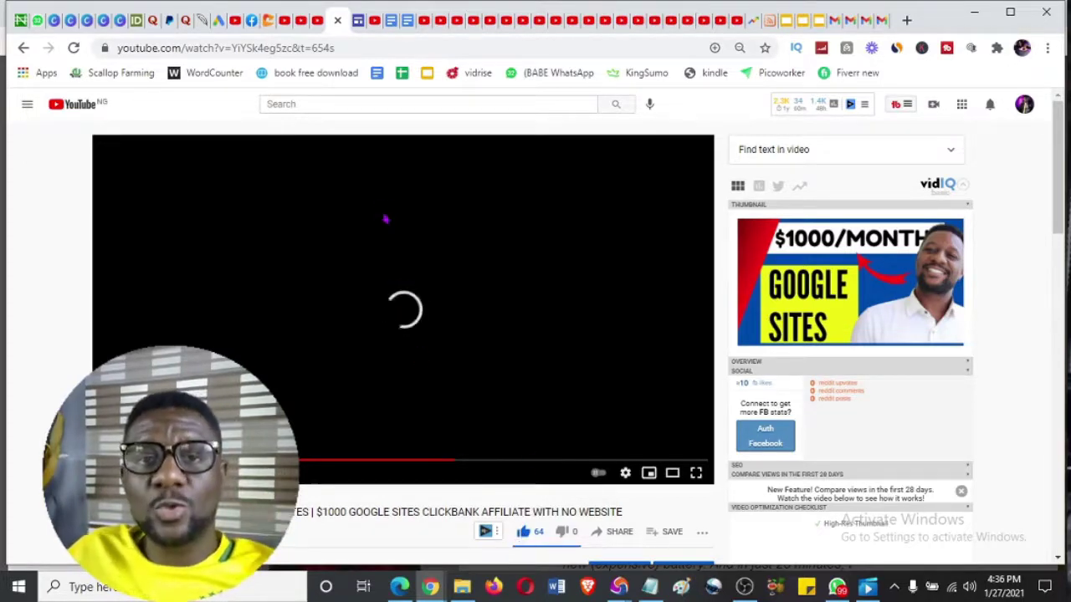
{"action": "left_click", "coordinate": [345, 47]}
{"action": "key", "text": "ctrl+c"}
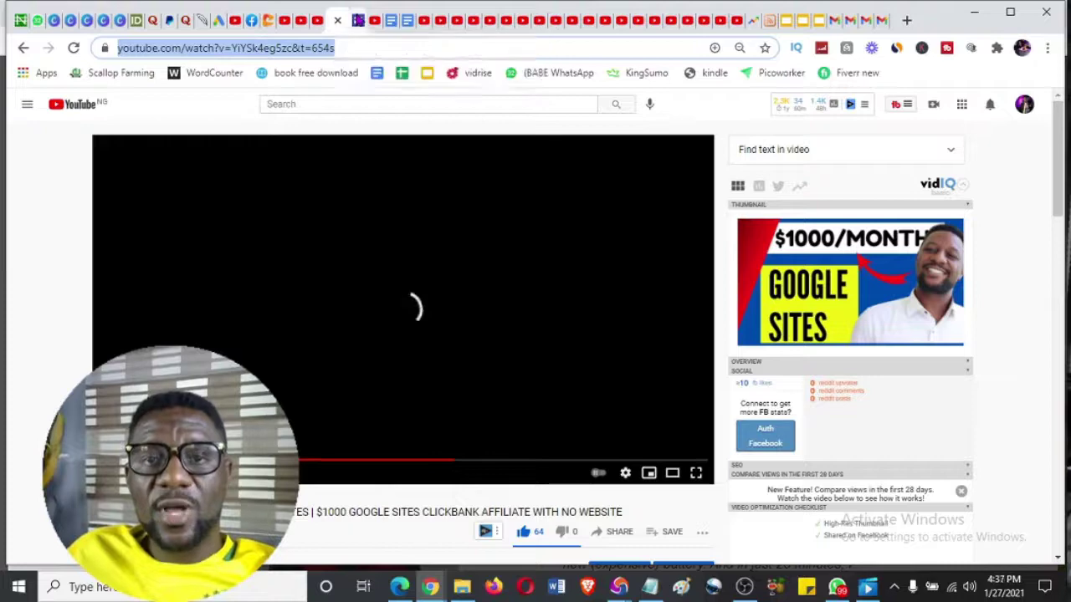
Return to the site editor and insert the YouTube video on the Home page using the copied URL
{"action": "left_click", "coordinate": [358, 20]}
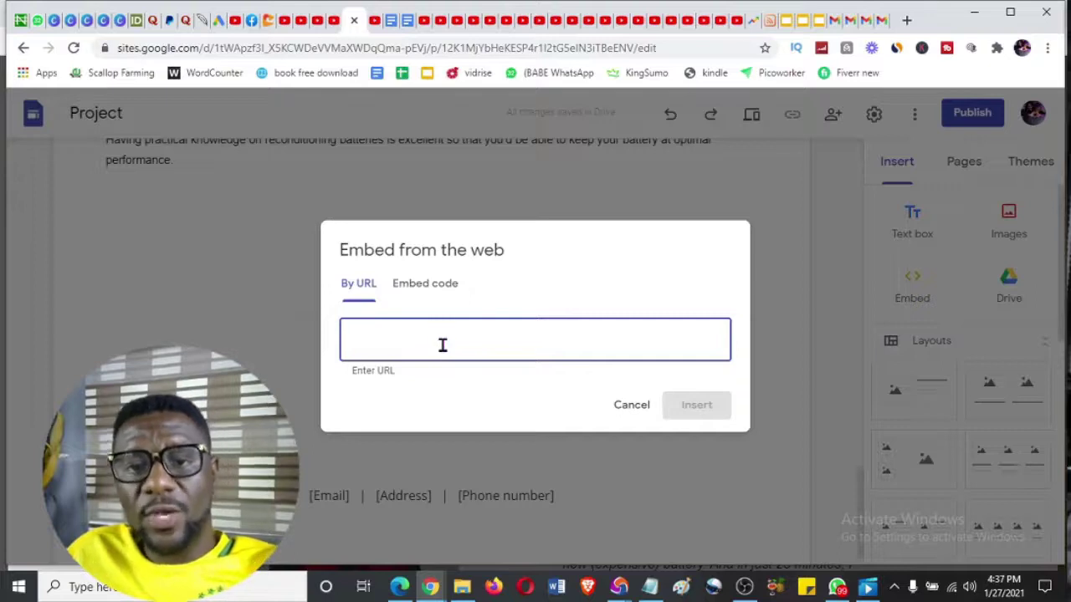
{"action": "key", "text": "ctrl+v"}
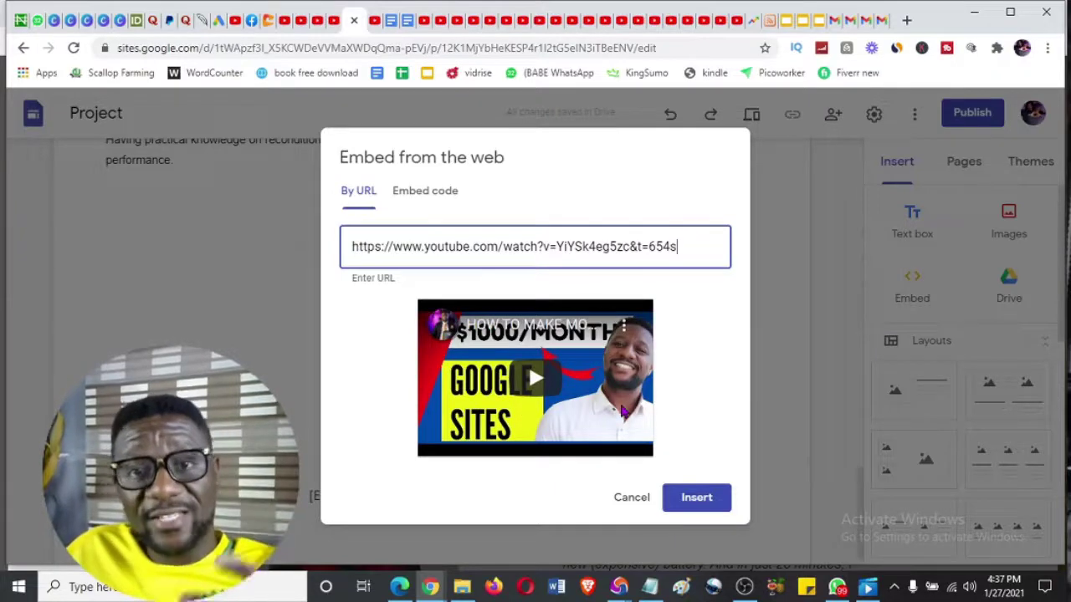
{"action": "left_click", "coordinate": [689, 496]}
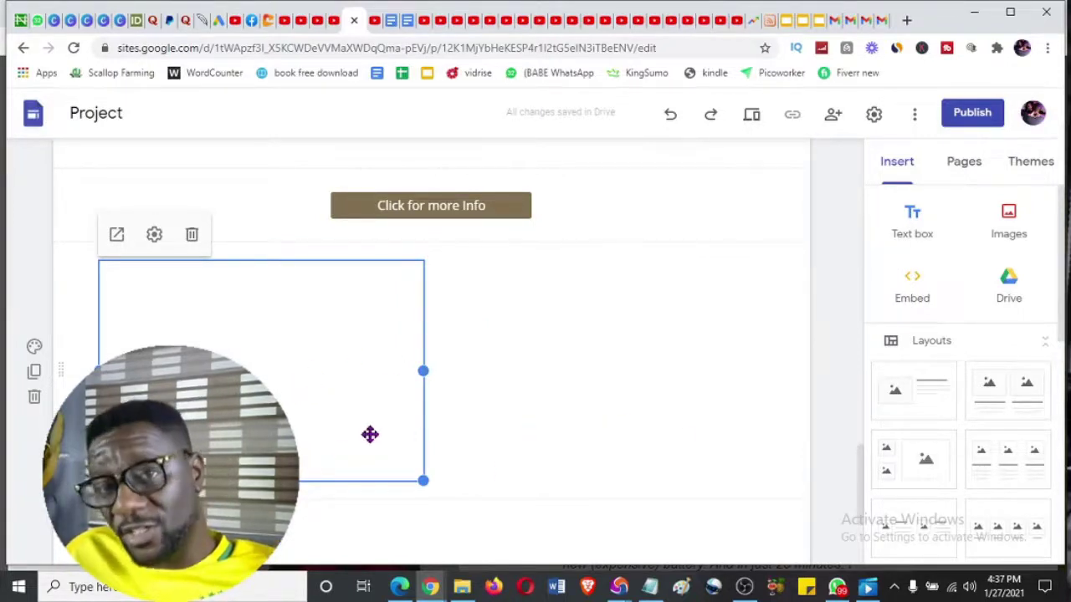
Move the embedded video directly above the "Click for more Info" button and check its placement below the article
{"action": "left_click_drag", "start_coordinate": [325, 415], "coordinate": [463, 191]}
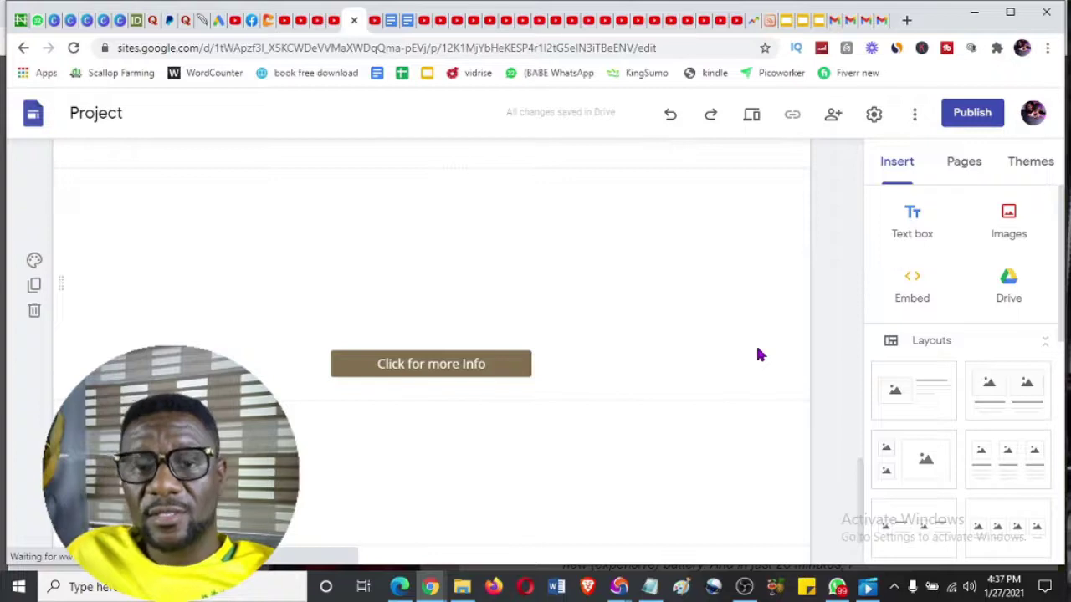
{"action": "left_click_drag", "start_coordinate": [861, 489], "coordinate": [861, 452]}
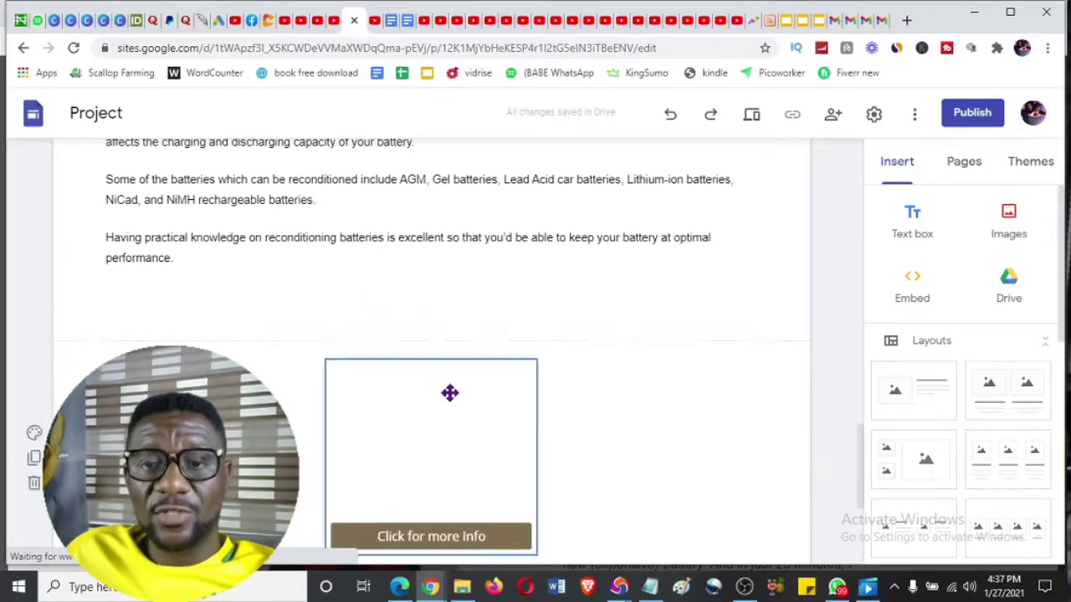
{"action": "left_click", "coordinate": [448, 391]}
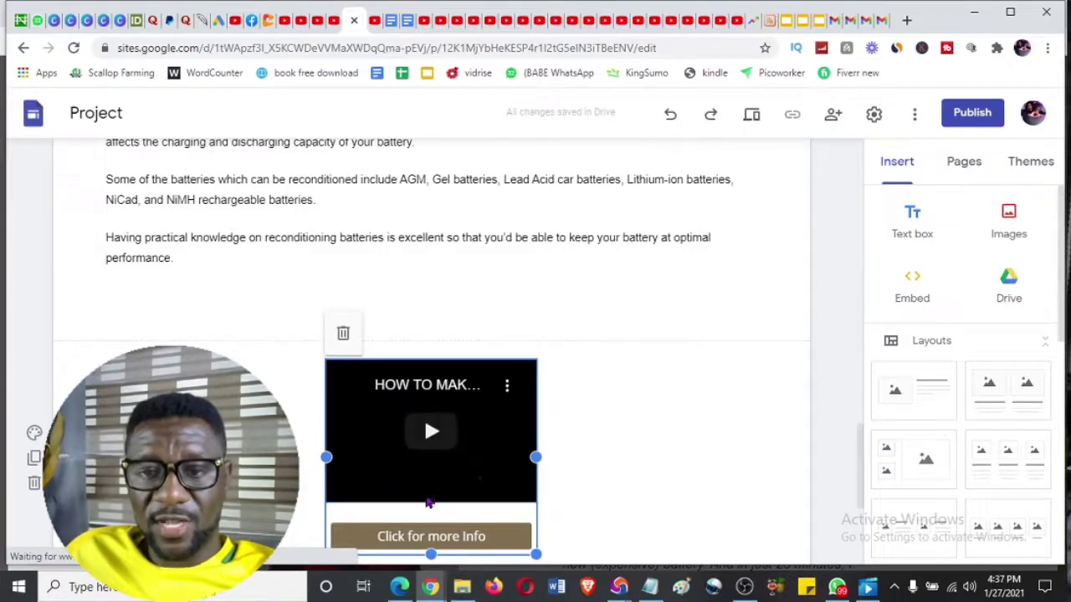
{"action": "left_click", "coordinate": [728, 400]}
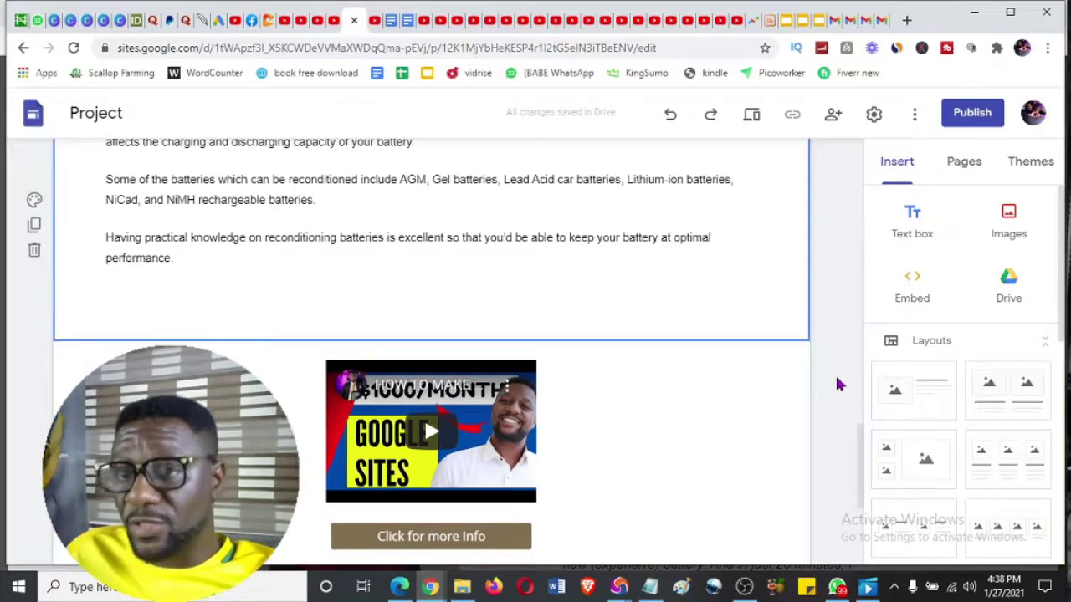
{"action": "scroll", "coordinate": [839, 391], "scroll_direction": "up", "scroll_amount": 1}
{"action": "scroll", "coordinate": [845, 402], "scroll_direction": "up", "scroll_amount": 2}
{"action": "left_click_drag", "start_coordinate": [863, 418], "coordinate": [866, 491]}
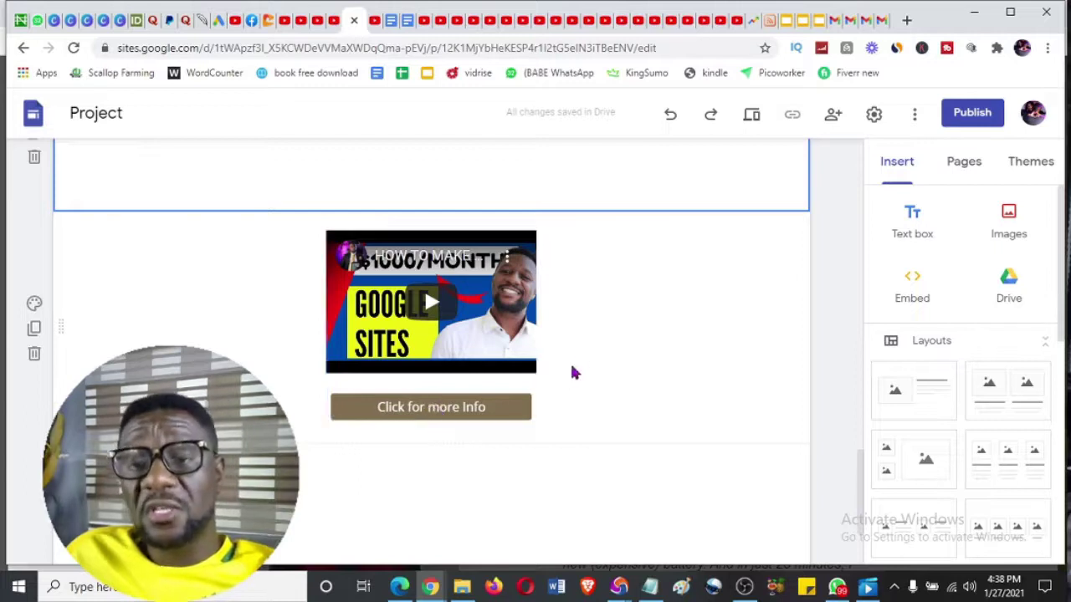
Switch back to the YouTube video and copy its iframe embed code from the sharing options
{"action": "left_click", "coordinate": [334, 20]}
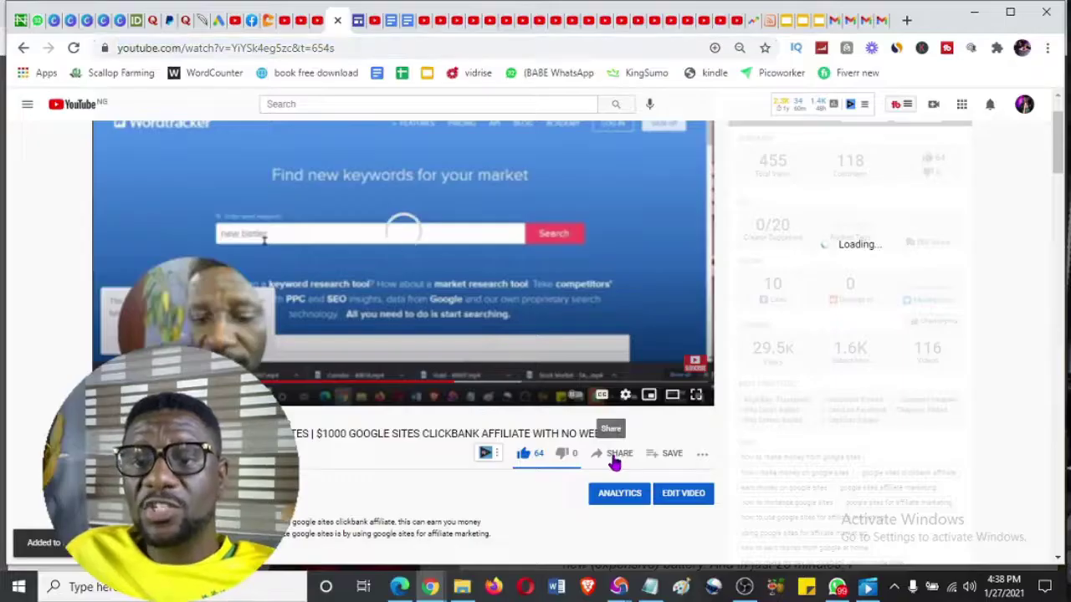
{"action": "left_click", "coordinate": [616, 454]}
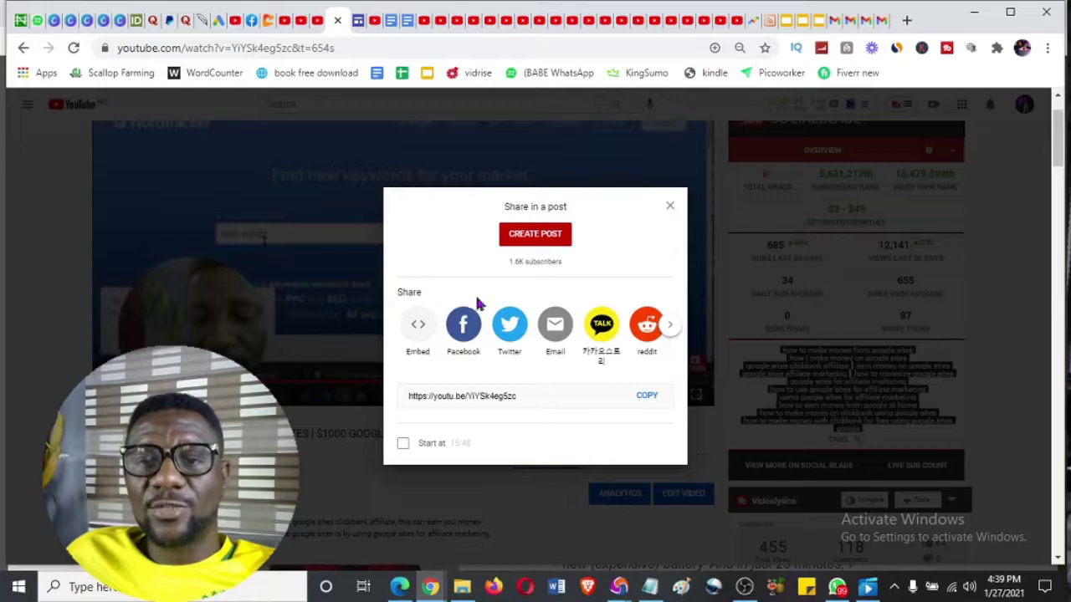
{"action": "left_click", "coordinate": [417, 328]}
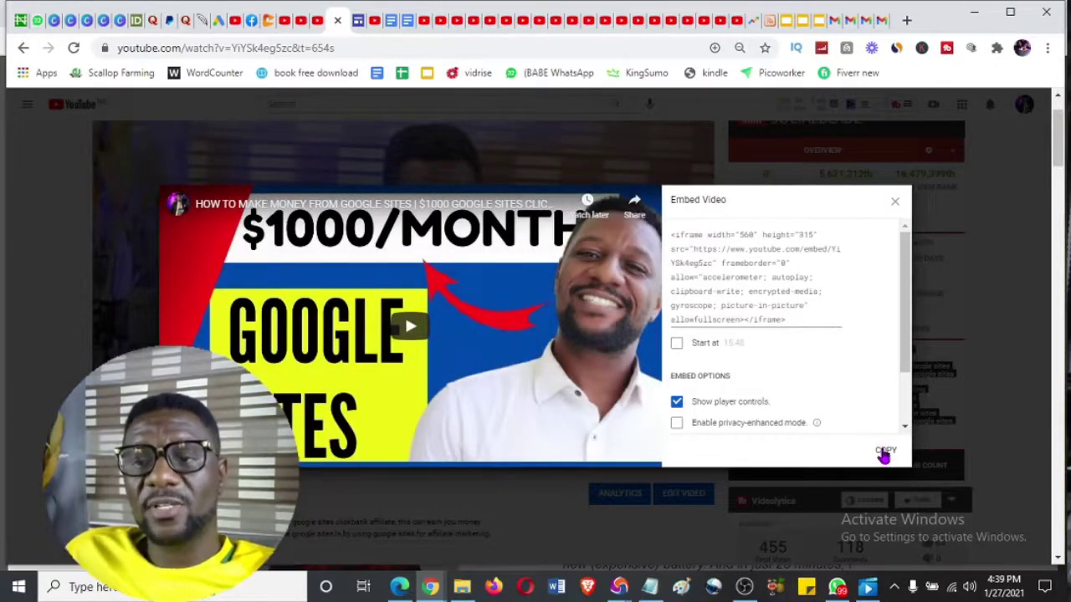
{"action": "left_click", "coordinate": [885, 453]}
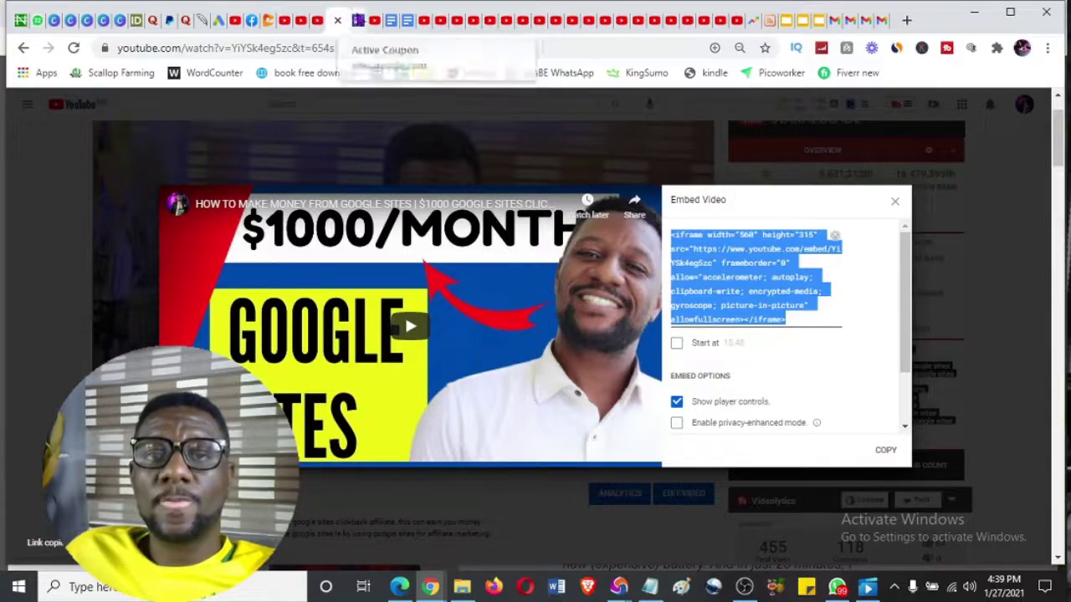
Return to the site editor, enter the copied iframe code as a new web embed, and proceed with it
{"action": "left_click", "coordinate": [357, 20]}
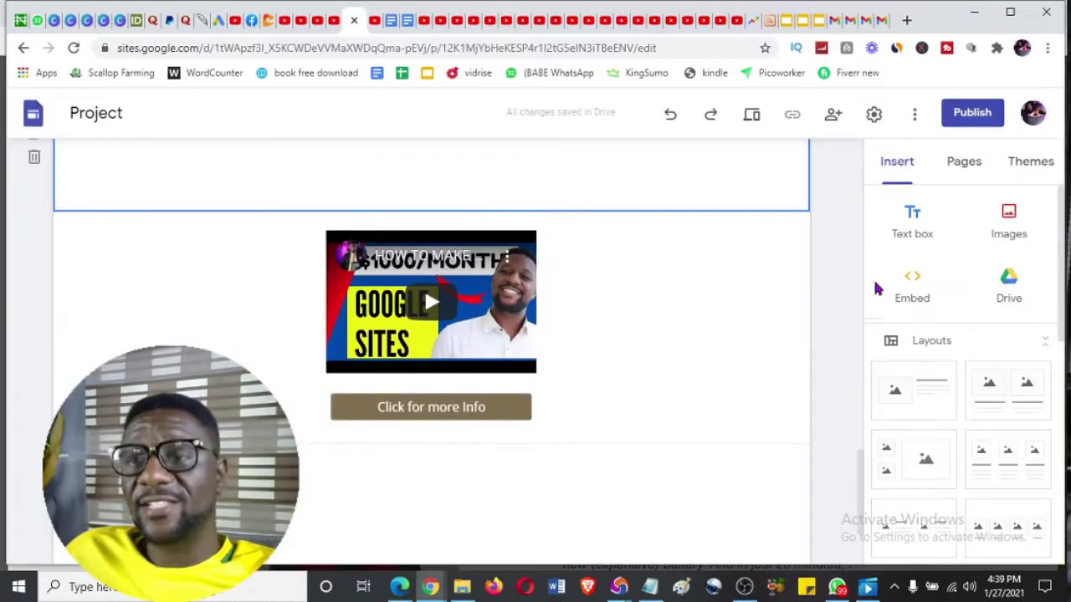
{"action": "left_click", "coordinate": [914, 289]}
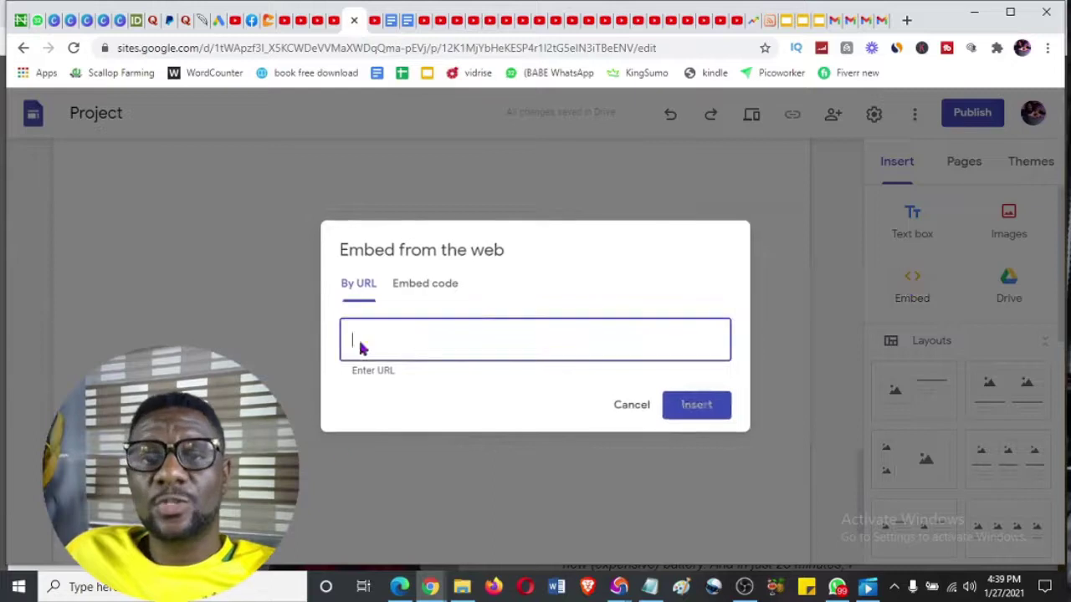
{"action": "left_click", "coordinate": [432, 287]}
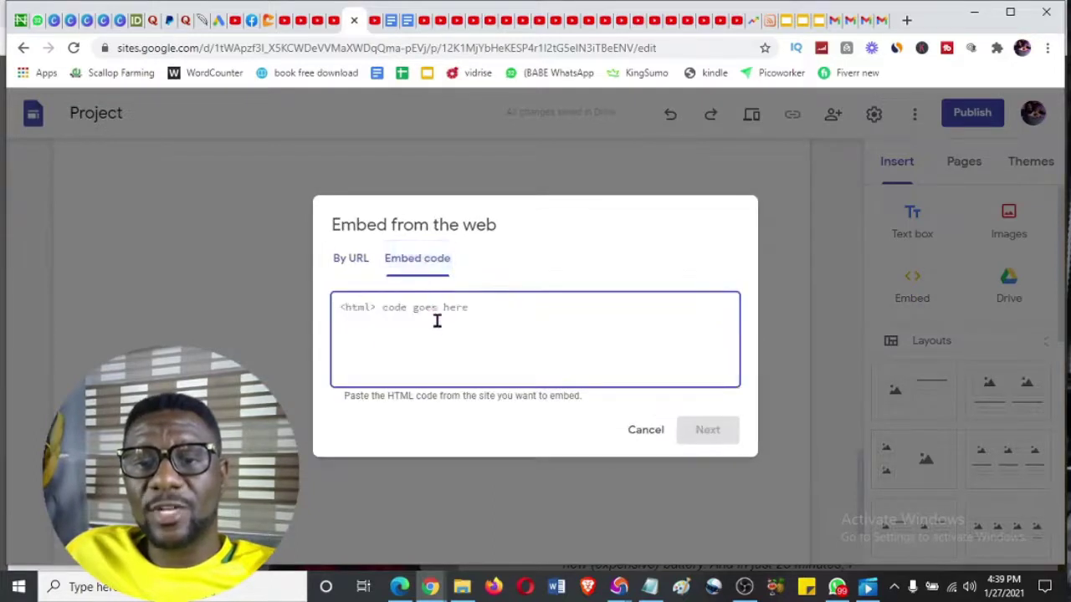
{"action": "key", "text": "ctrl+v"}
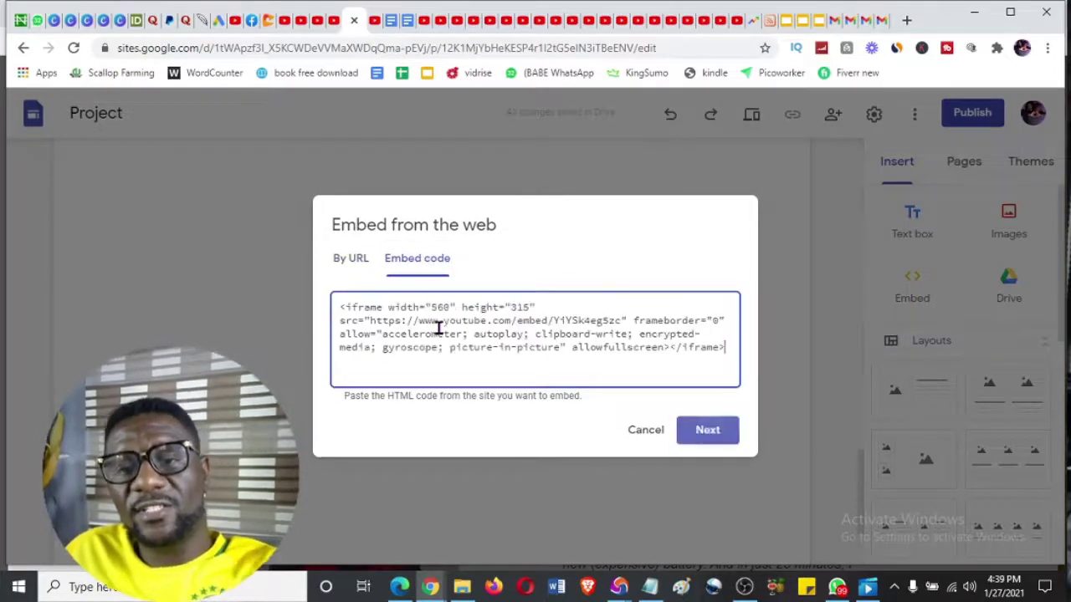
{"action": "left_click", "coordinate": [707, 431]}
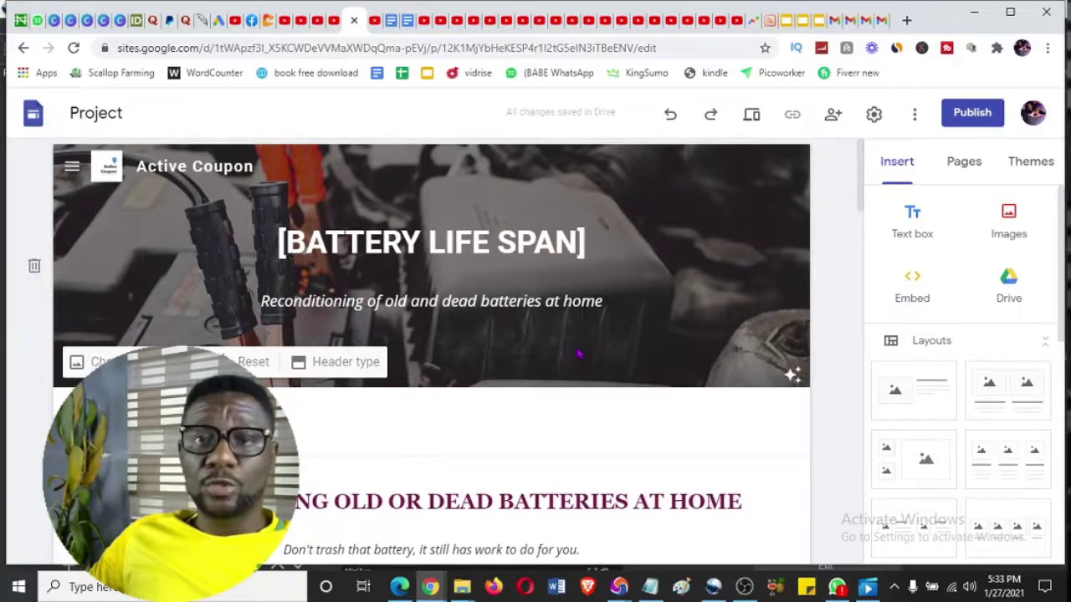
Review the finished Home page and publish the site at the web address active-coupon
{"action": "scroll", "coordinate": [621, 360], "scroll_direction": "down", "scroll_amount": 10}
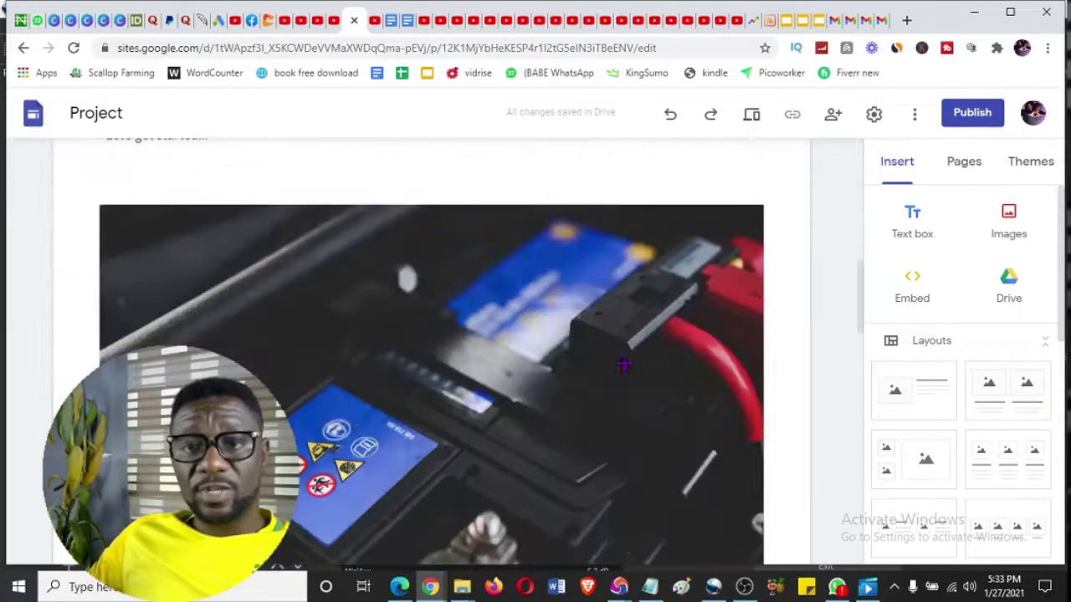
{"action": "scroll", "coordinate": [623, 364], "scroll_direction": "down", "scroll_amount": 10}
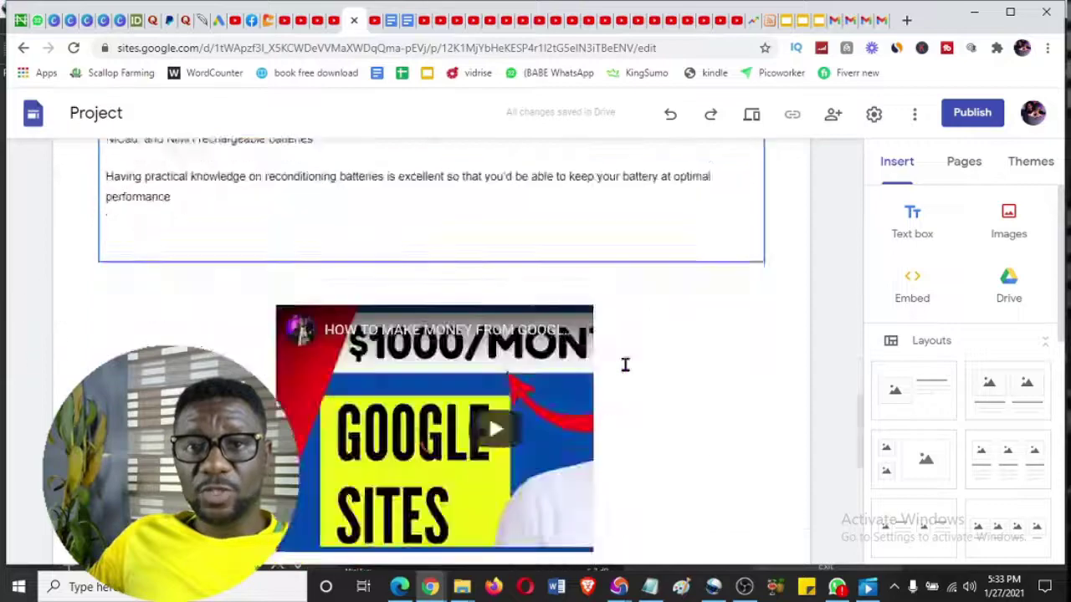
{"action": "scroll", "coordinate": [625, 364], "scroll_direction": "down", "scroll_amount": 3}
{"action": "scroll", "coordinate": [625, 363], "scroll_direction": "up", "scroll_amount": 8}
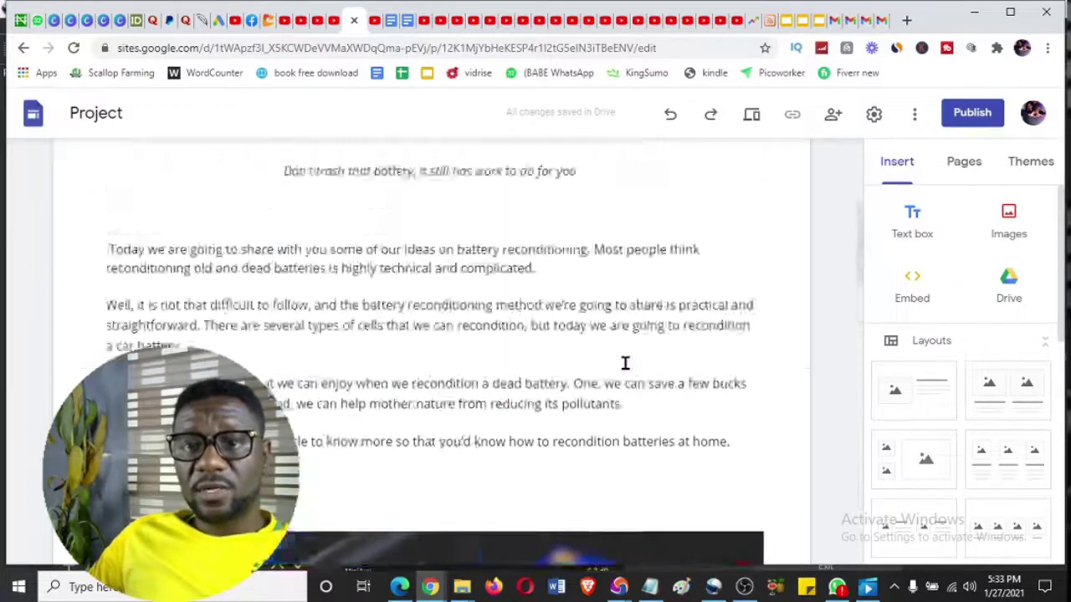
{"action": "scroll", "coordinate": [625, 362], "scroll_direction": "up", "scroll_amount": 5}
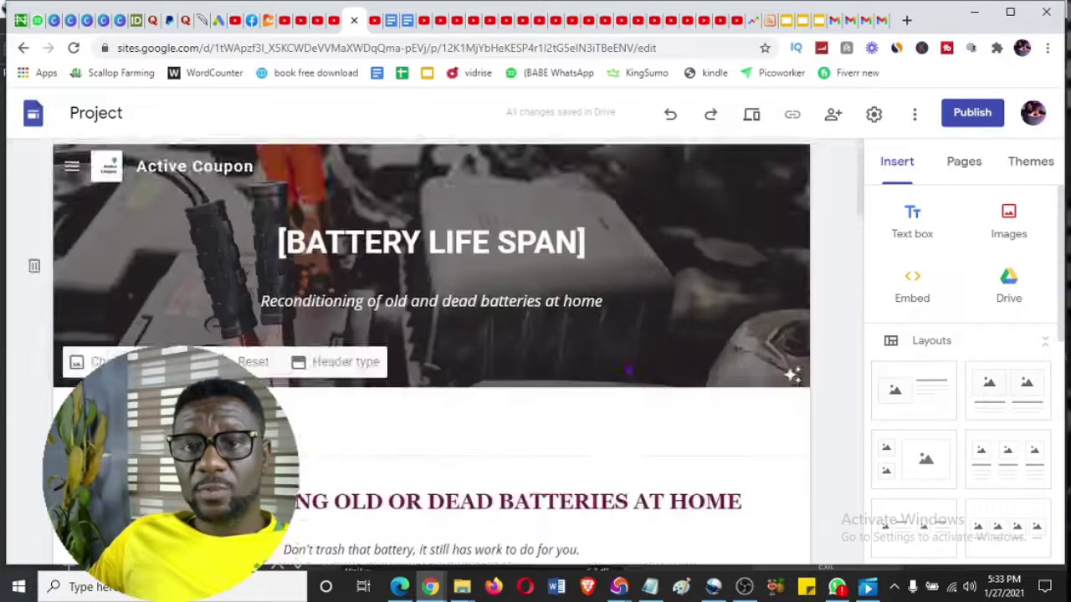
{"action": "left_click", "coordinate": [974, 115]}
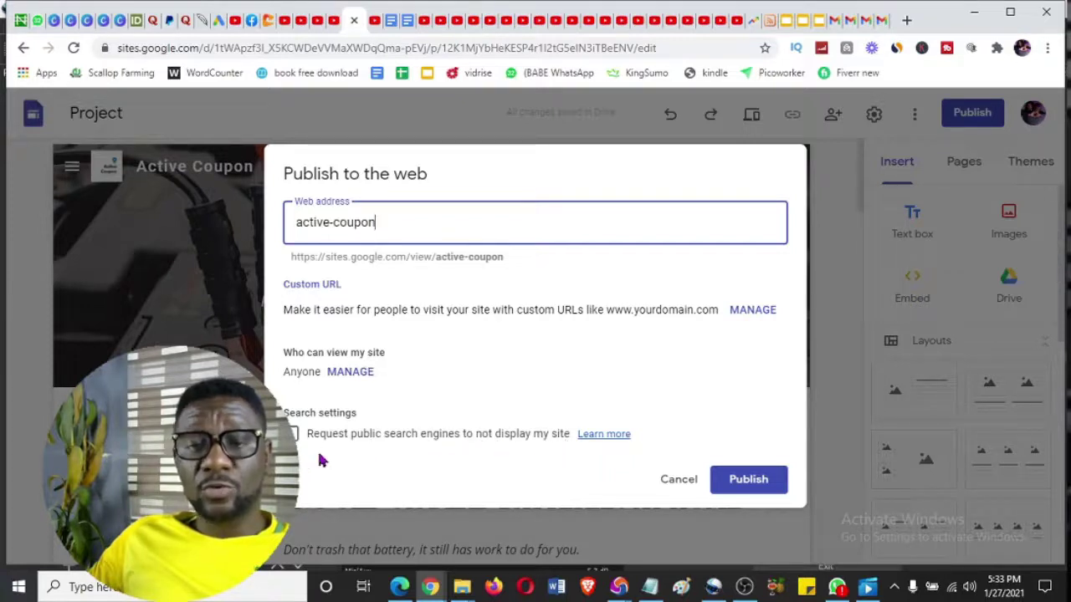
{"action": "left_click", "coordinate": [739, 492]}
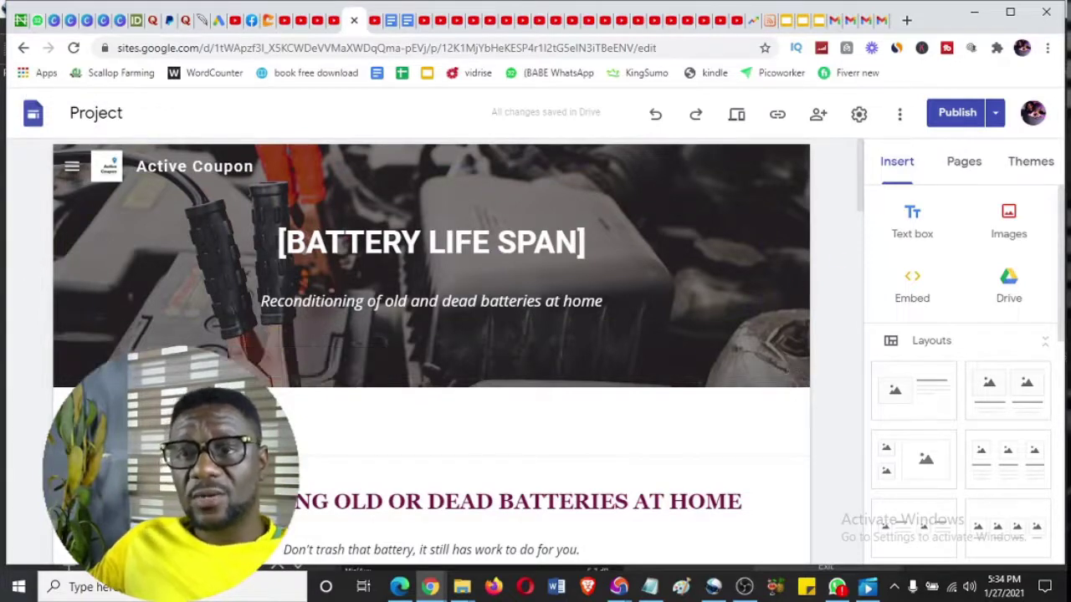
{"action": "scroll", "coordinate": [740, 358], "scroll_direction": "down", "scroll_amount": 5}
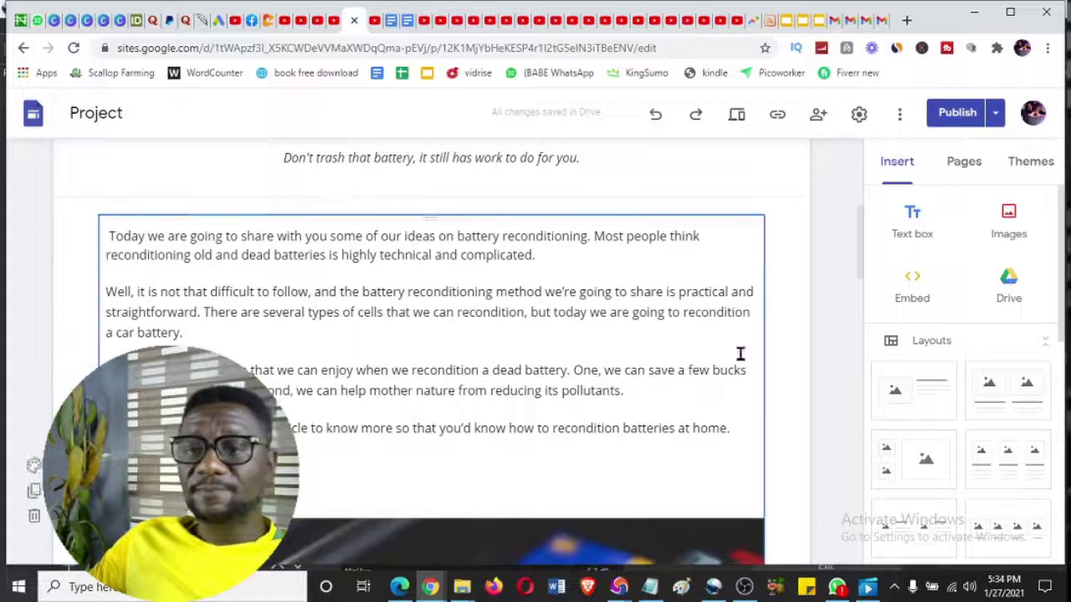
View the published Active Coupon site and look through its History page
{"action": "scroll", "coordinate": [741, 354], "scroll_direction": "up", "scroll_amount": 5}
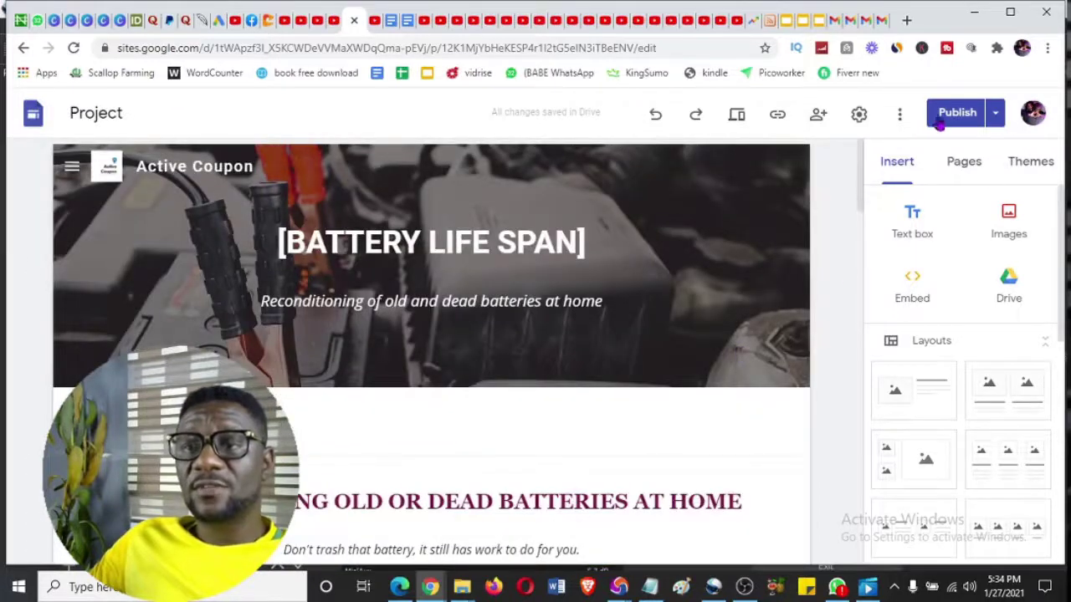
{"action": "left_click", "coordinate": [1000, 117]}
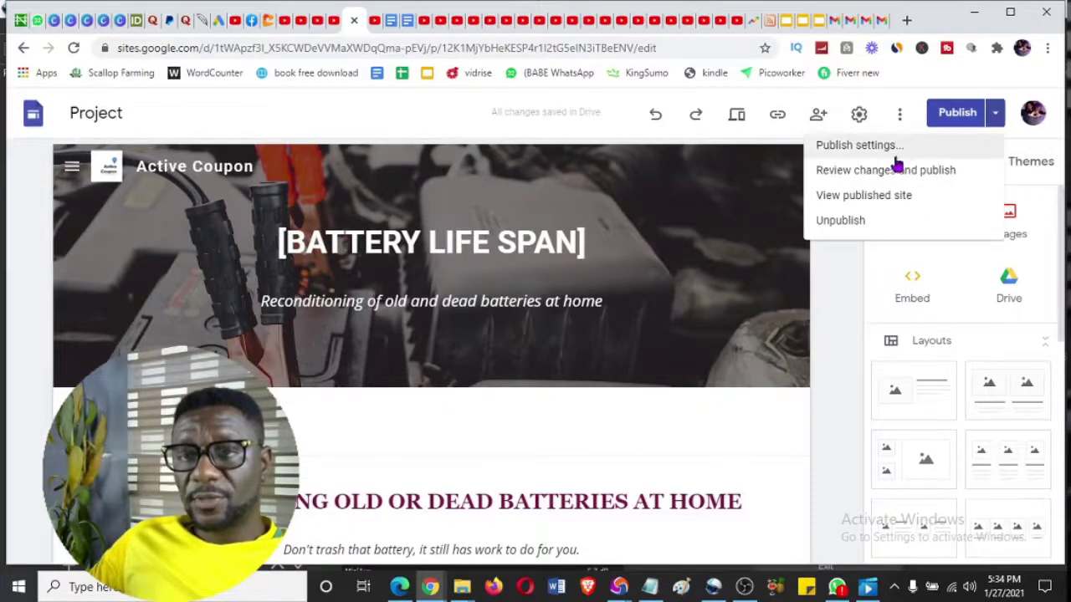
{"action": "left_click", "coordinate": [862, 196]}
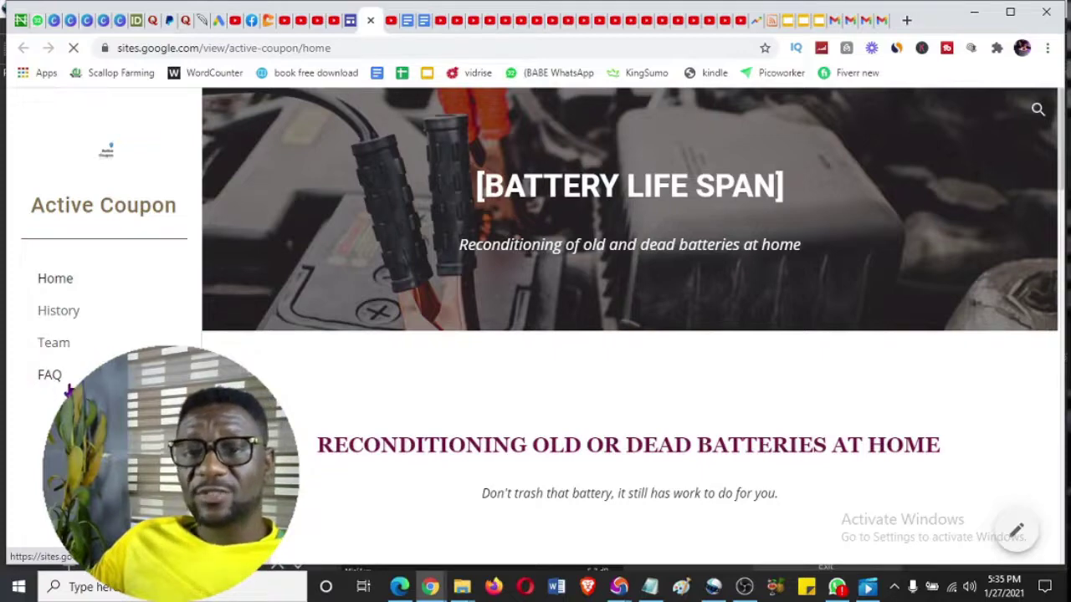
{"action": "left_click", "coordinate": [68, 319]}
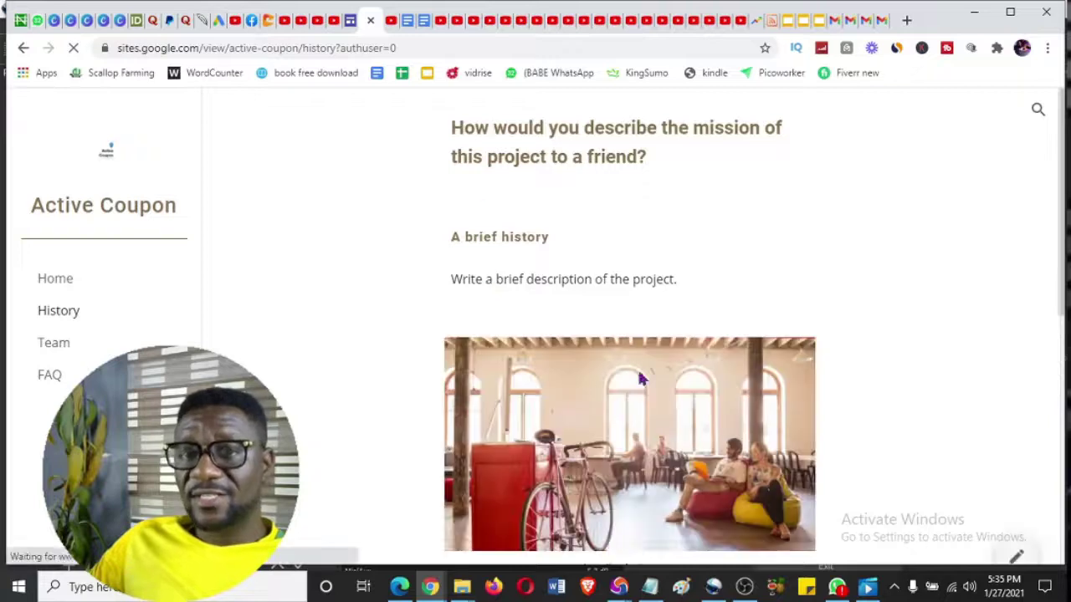
{"action": "scroll", "coordinate": [678, 435], "scroll_direction": "down", "scroll_amount": 5}
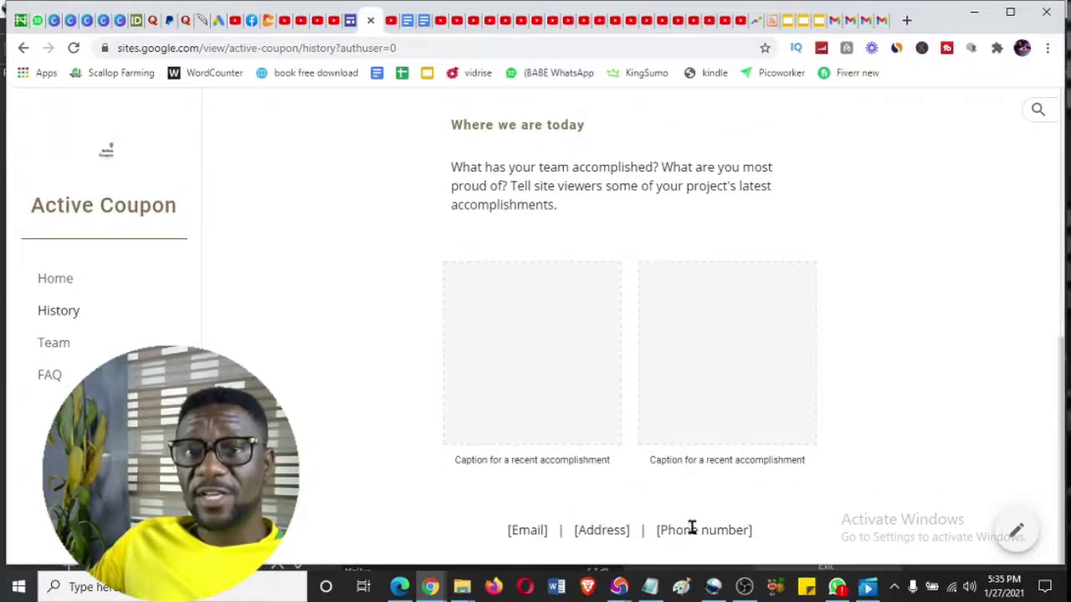
{"action": "scroll", "coordinate": [691, 529], "scroll_direction": "up", "scroll_amount": 5}
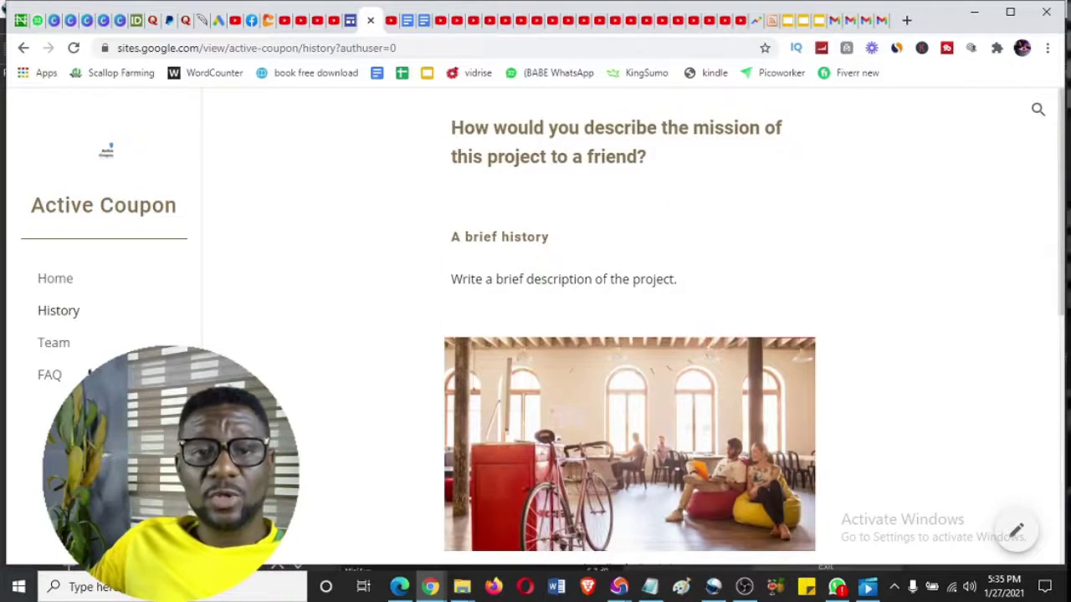
Return to the published Home page and test the "Simple Trick To Have Unlimited Battery Power" affiliate link under "What is Battery Reconditioning"
{"action": "left_click", "coordinate": [67, 284]}
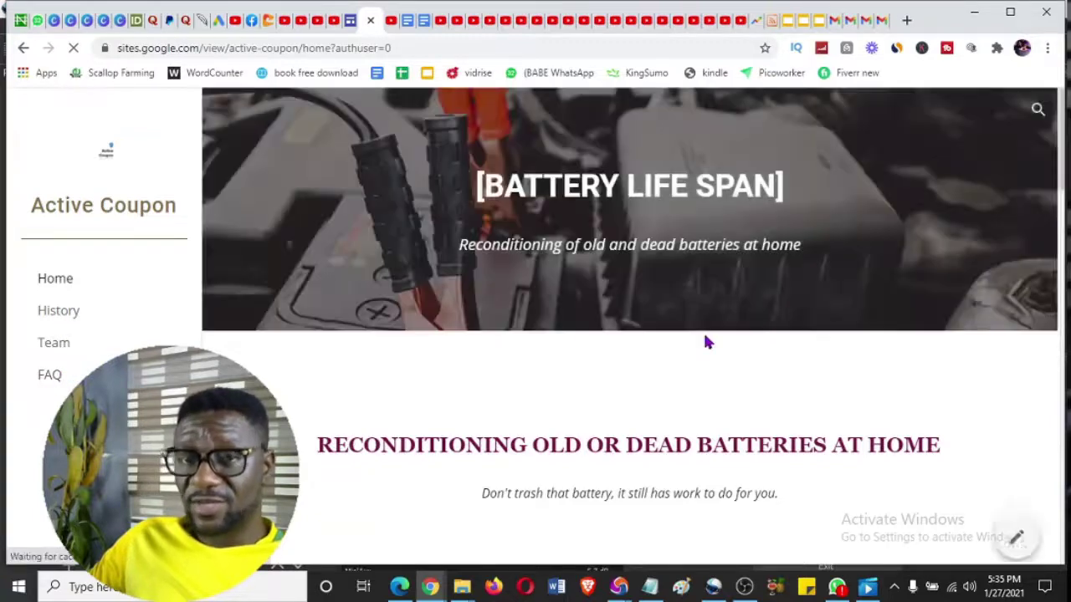
{"action": "scroll", "coordinate": [748, 346], "scroll_direction": "down", "scroll_amount": 4}
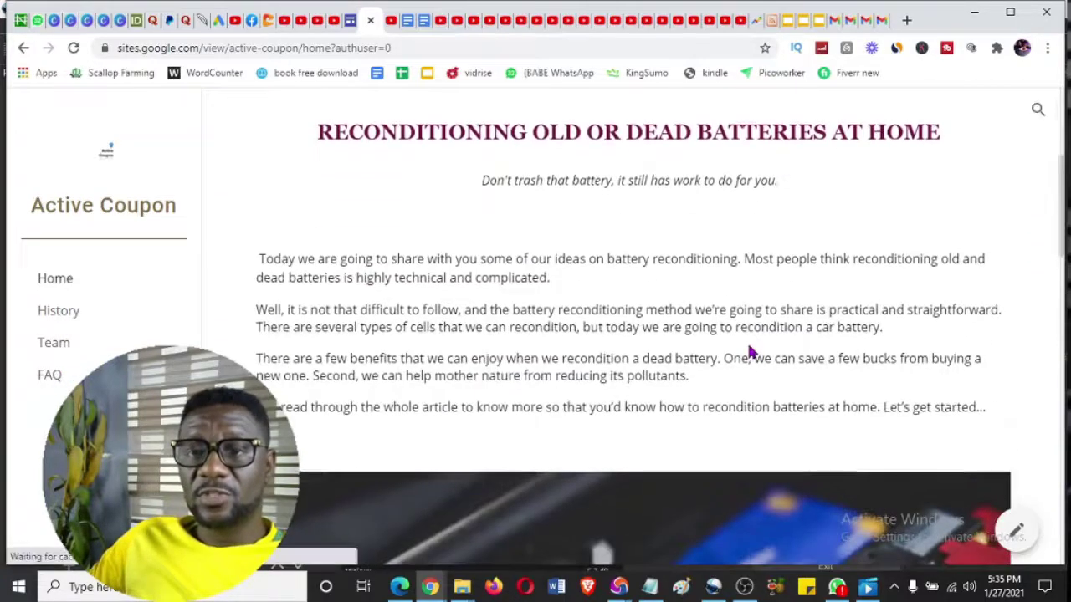
{"action": "scroll", "coordinate": [748, 351], "scroll_direction": "up", "scroll_amount": 1}
{"action": "scroll", "coordinate": [748, 348], "scroll_direction": "down", "scroll_amount": 1}
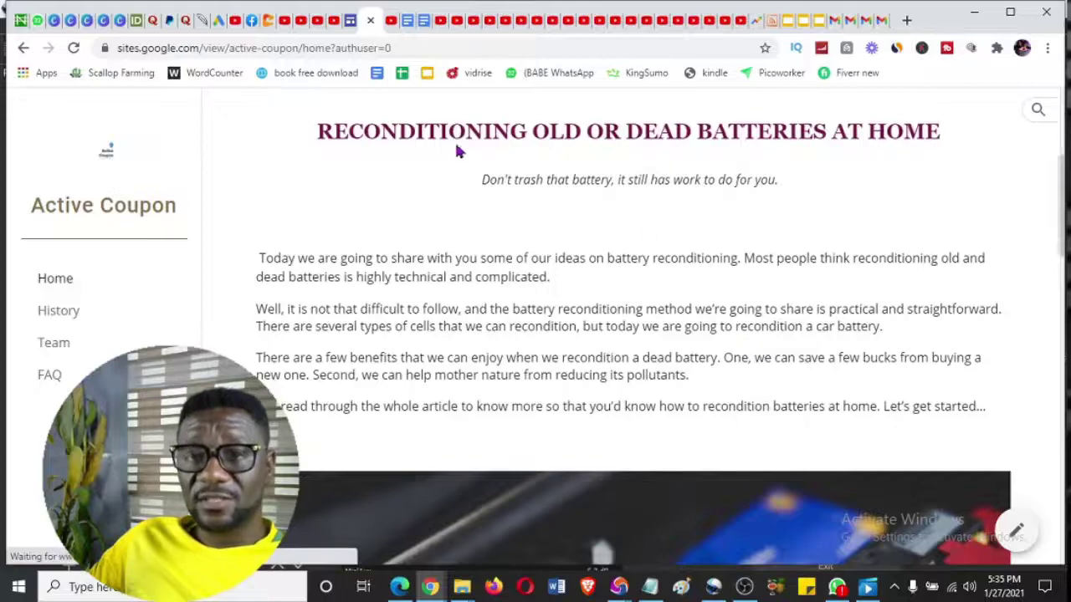
{"action": "scroll", "coordinate": [670, 335], "scroll_direction": "down", "scroll_amount": 12}
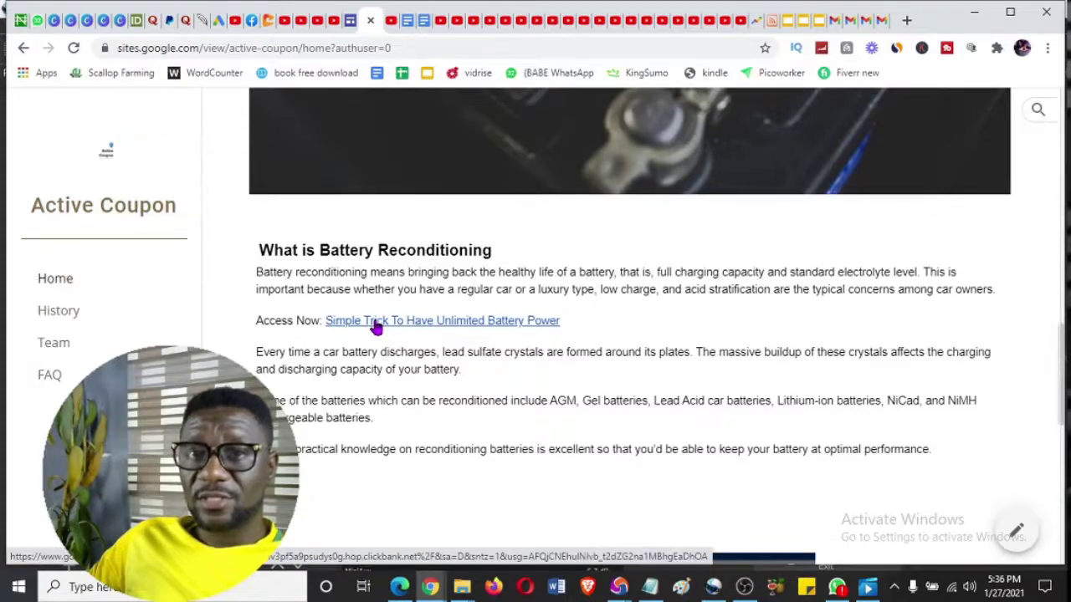
{"action": "left_click", "coordinate": [376, 326]}
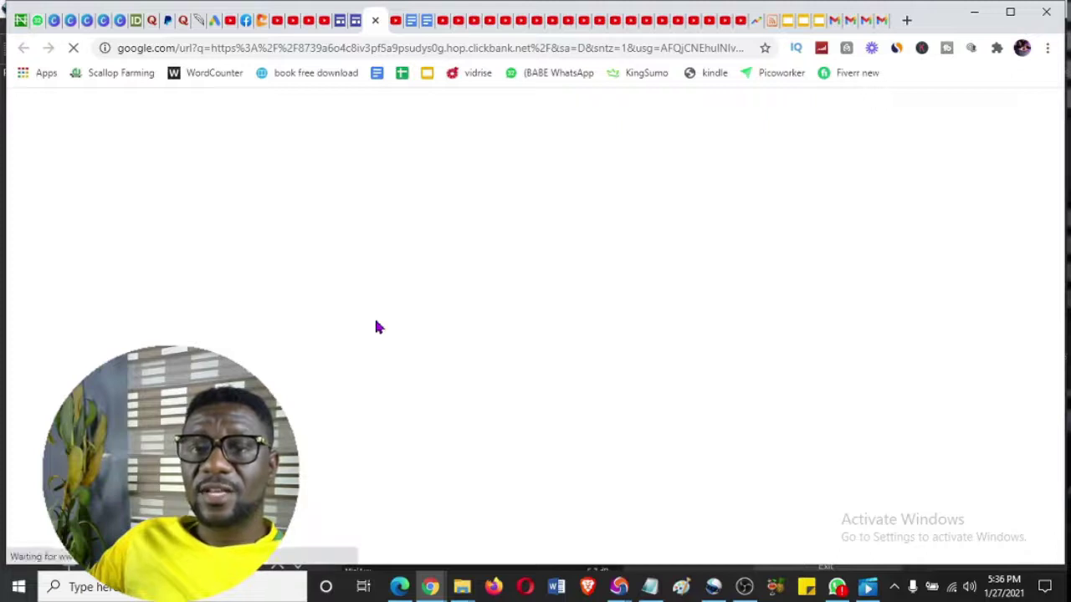